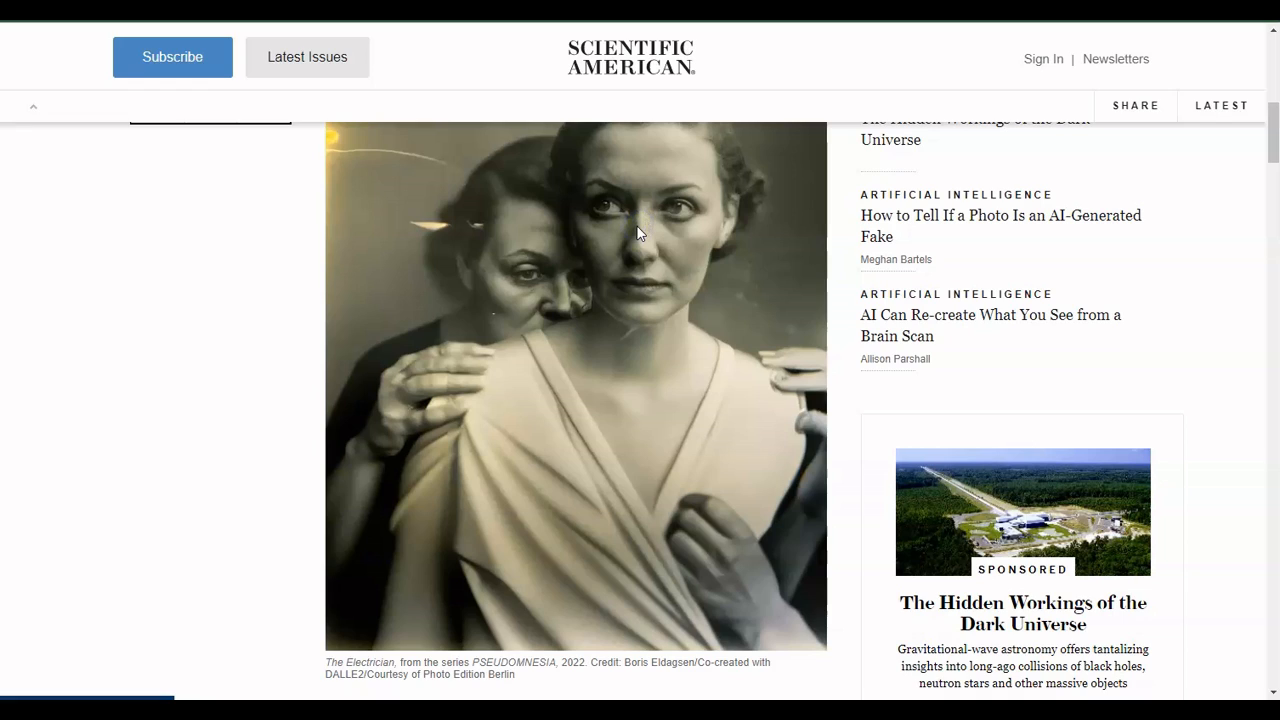
# - Open the article's AI-generated portrait image in a new tab and switch to view it
pyautogui.rightClick(638, 232)
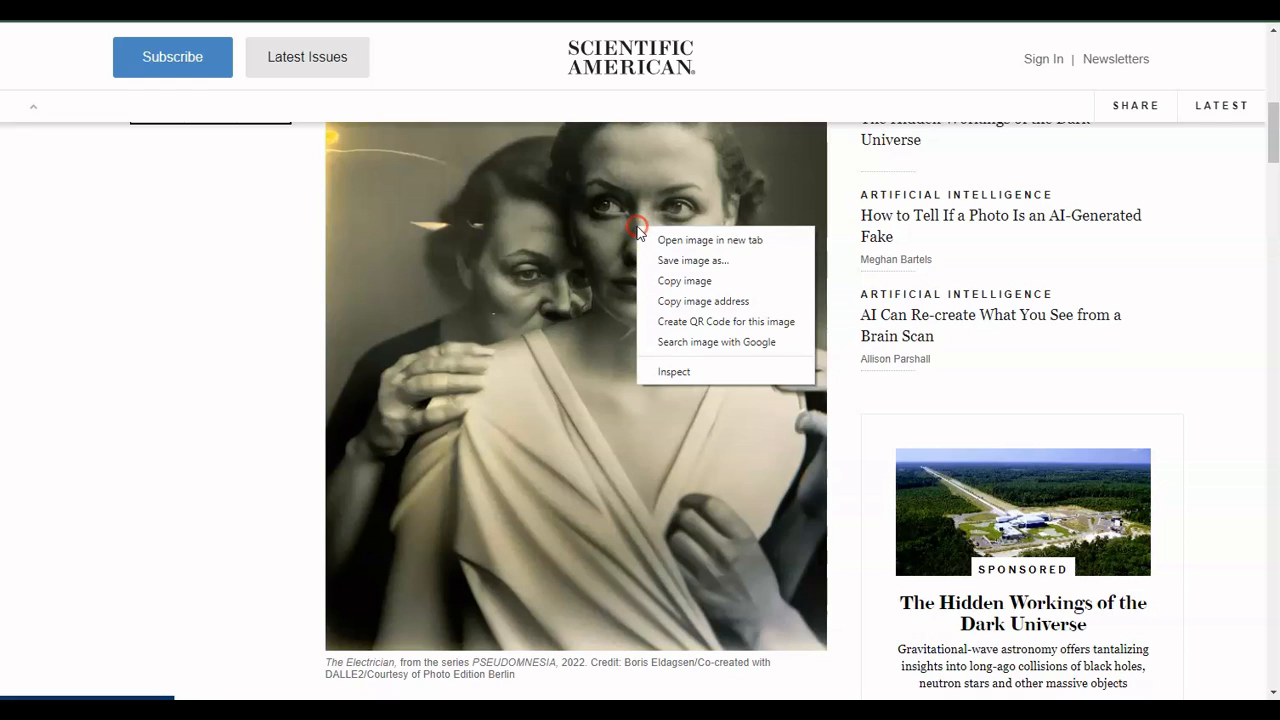
pyautogui.click(708, 241)
pyautogui.hotkey('ctrl', 'Tab')
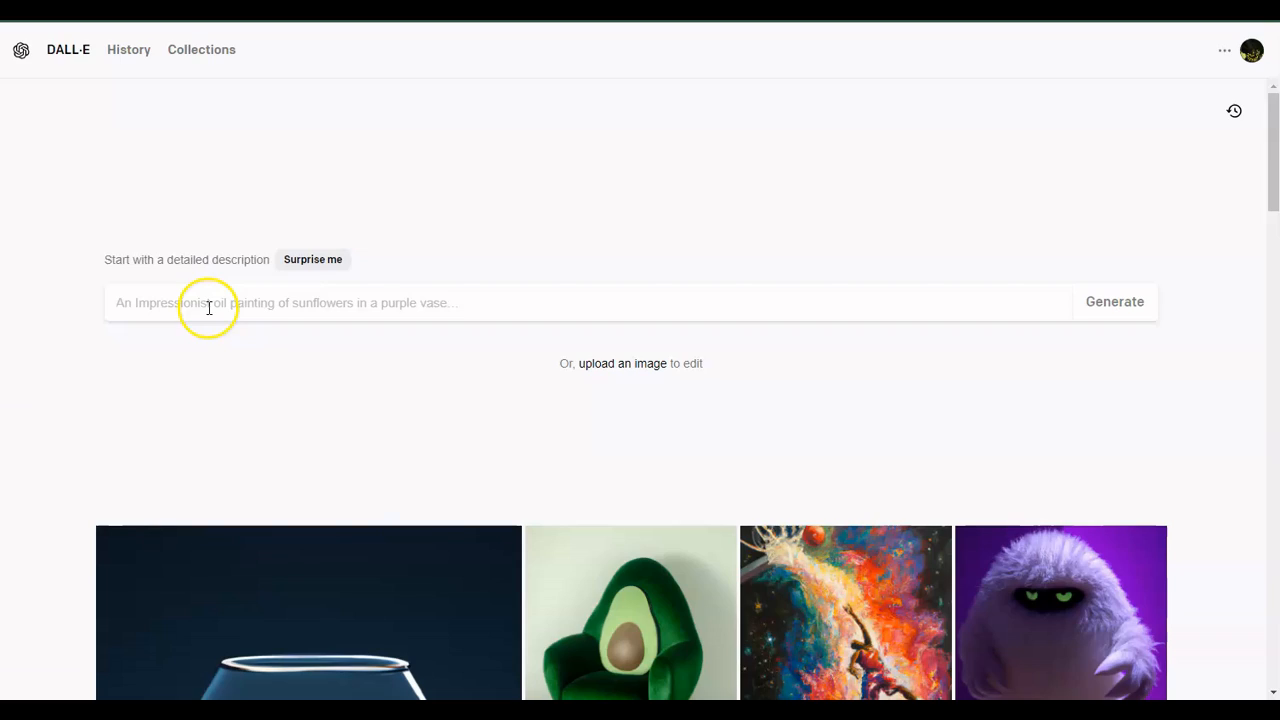
pyautogui.click(207, 307)
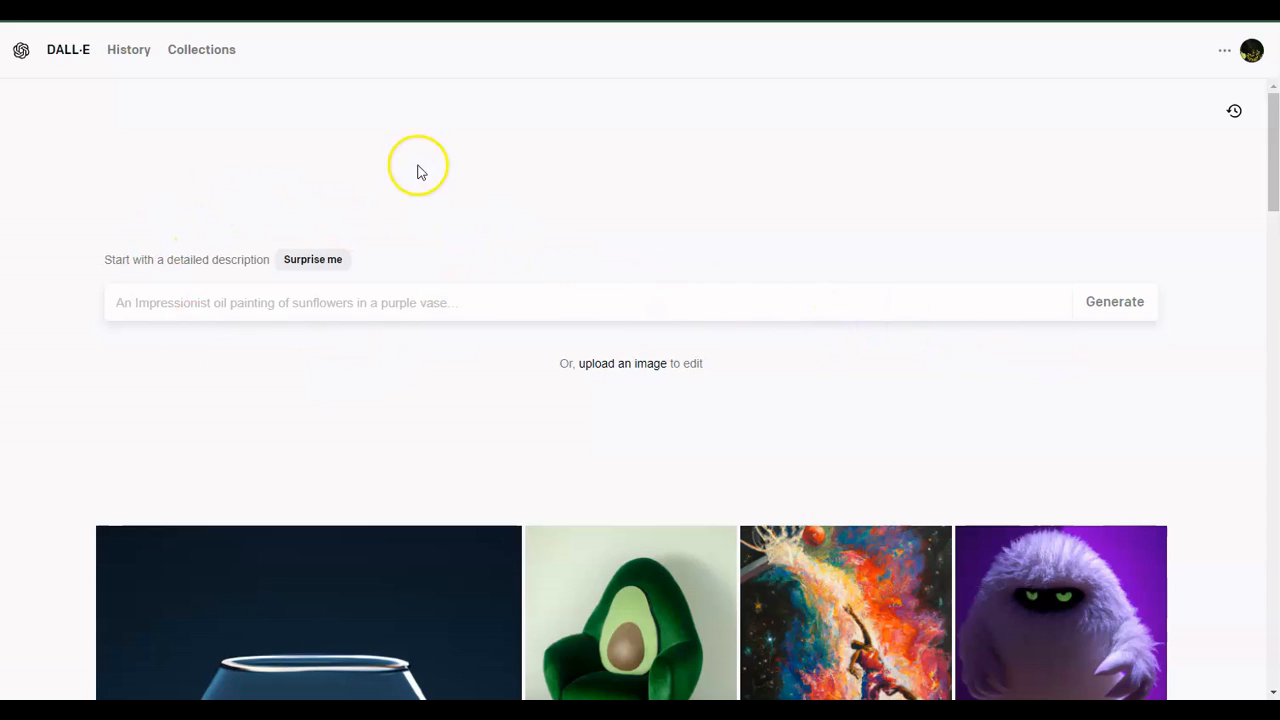
# - Scroll through the Leonardo.Ai personal feed of generated images
pyautogui.scroll(-8, 493, 655)
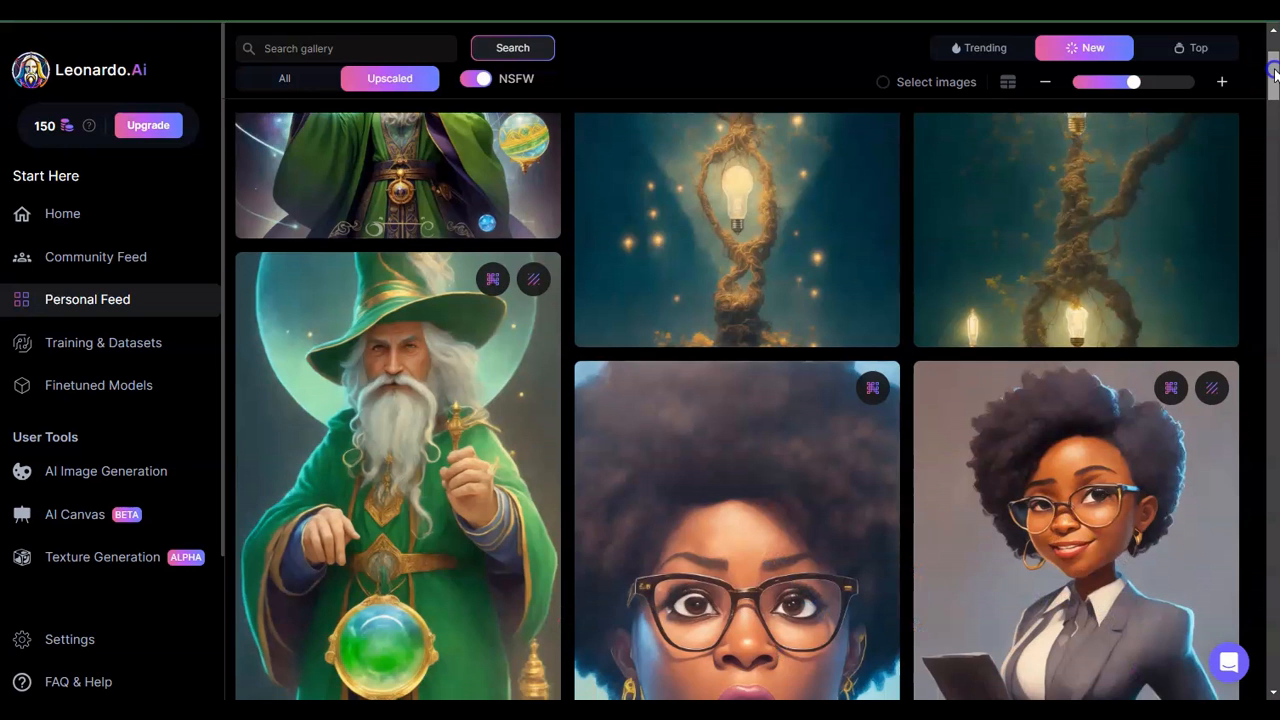
pyautogui.scroll(-10, 493, 655)
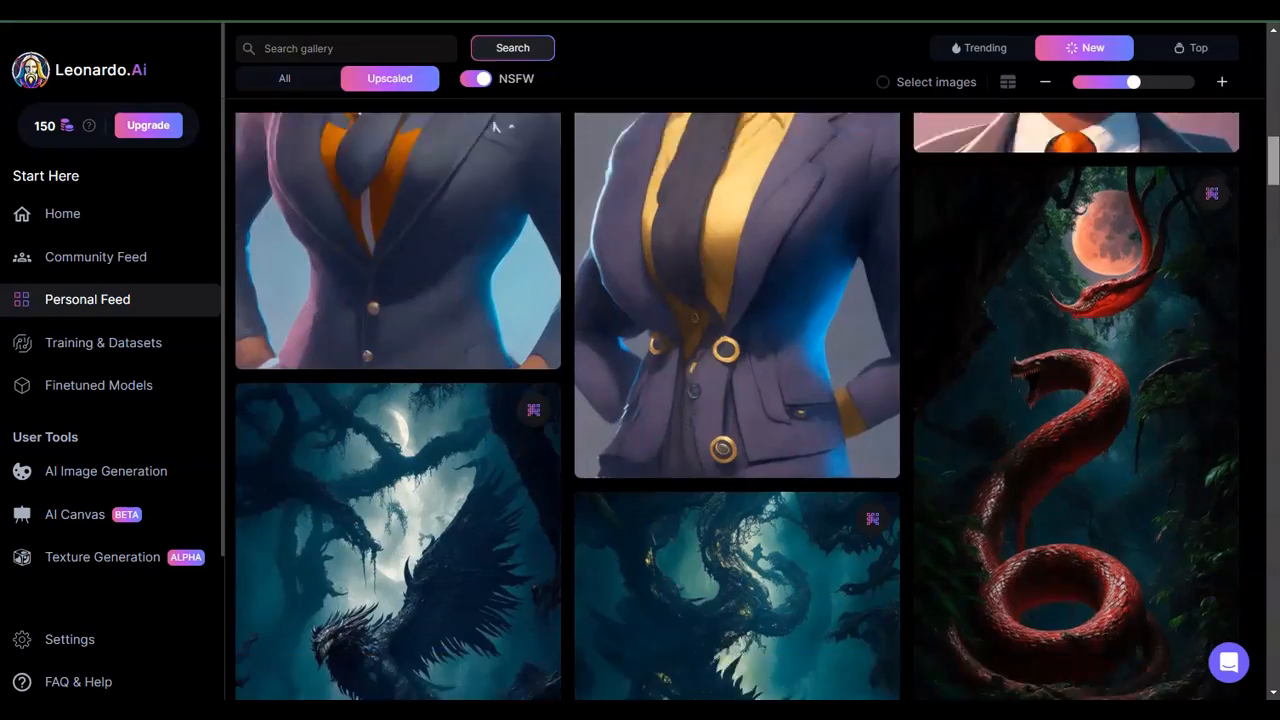
pyautogui.scroll(-10, 737, 406)
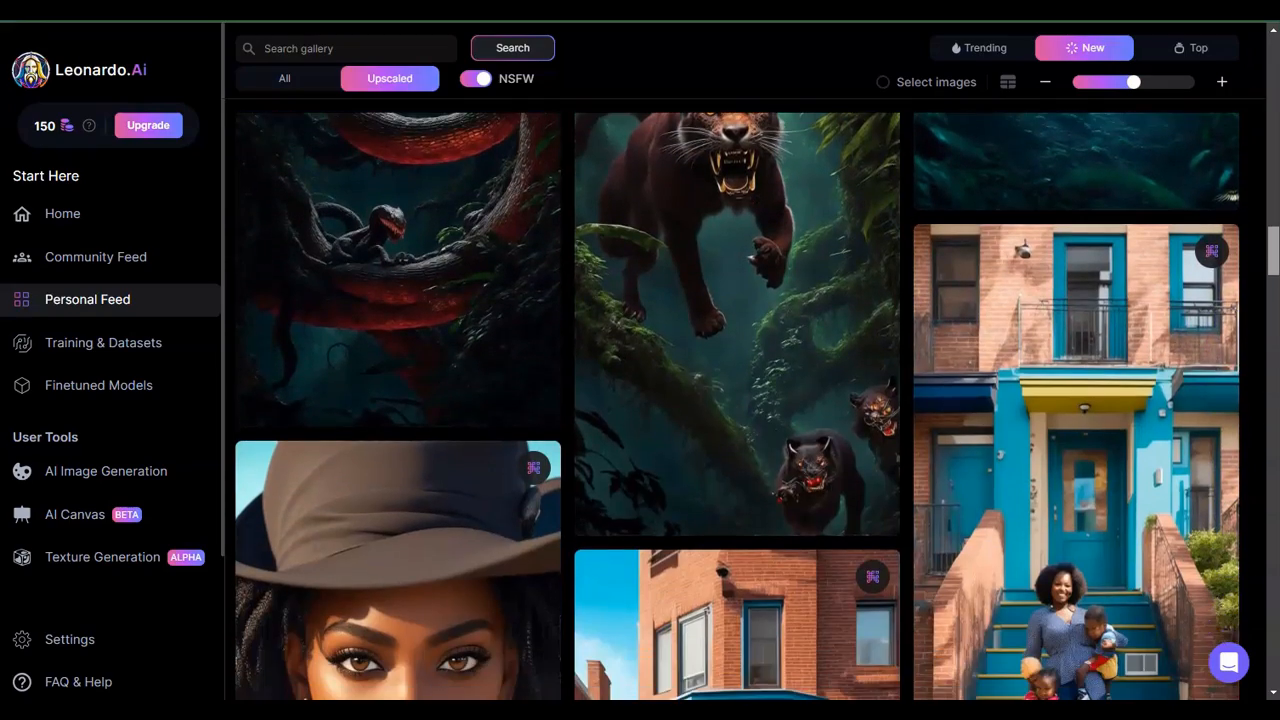
pyautogui.scroll(-10, 737, 406)
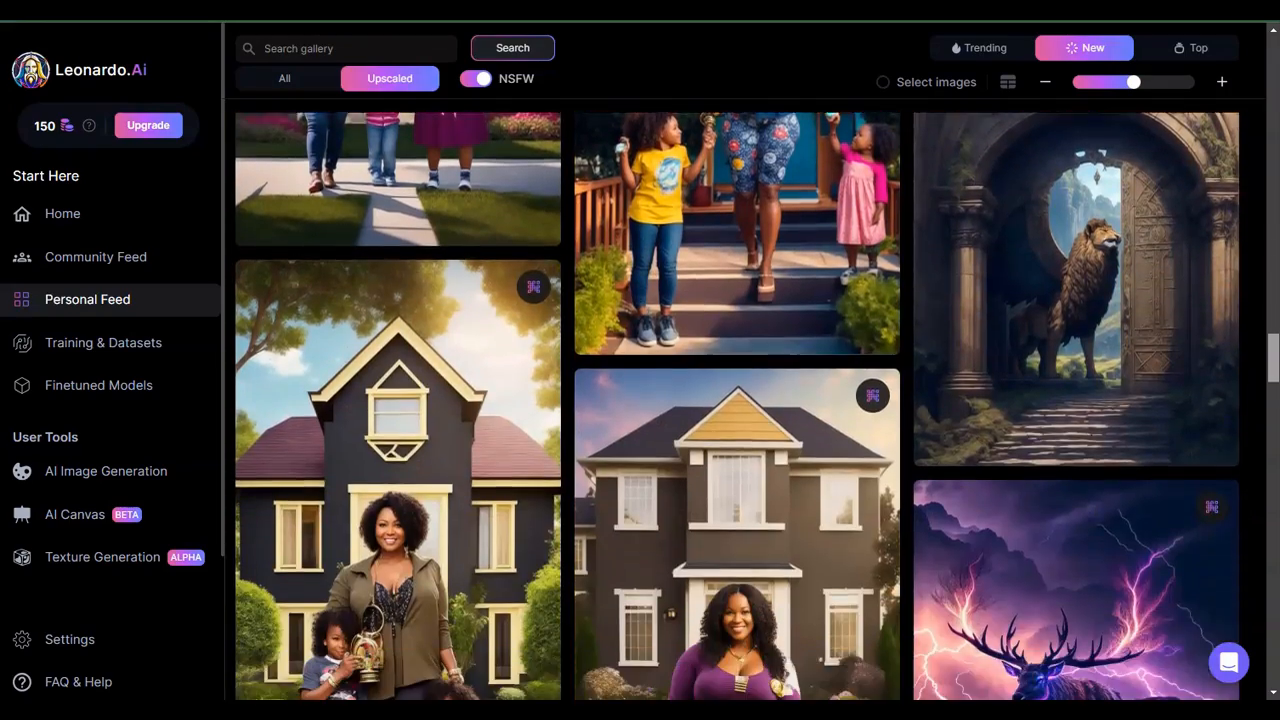
pyautogui.scroll(-10, 737, 406)
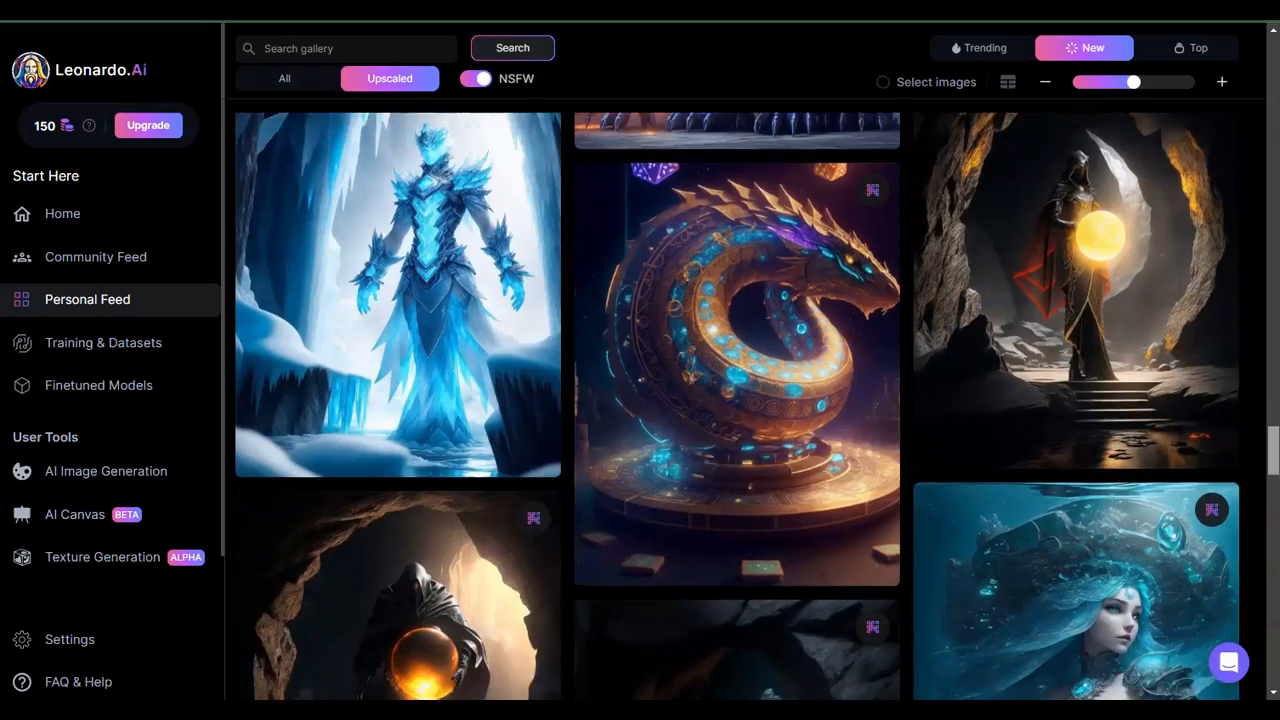
pyautogui.scroll(-10, 737, 406)
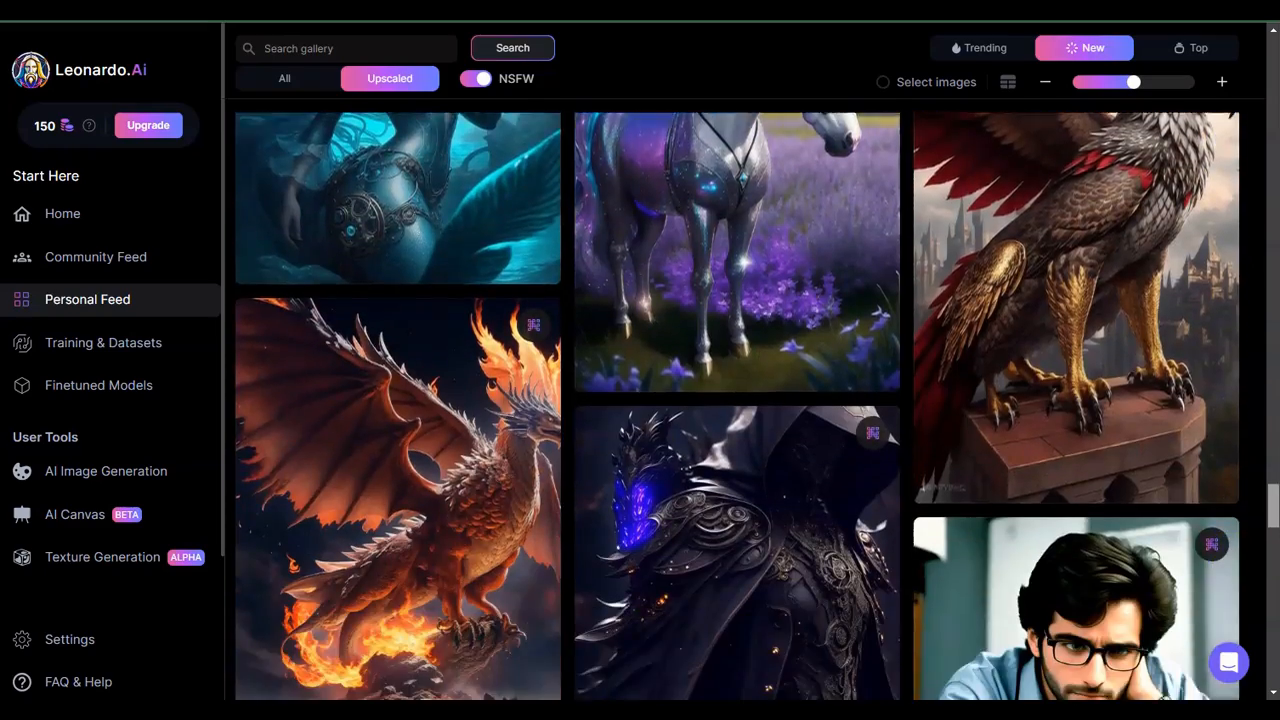
pyautogui.scroll(-10, 737, 406)
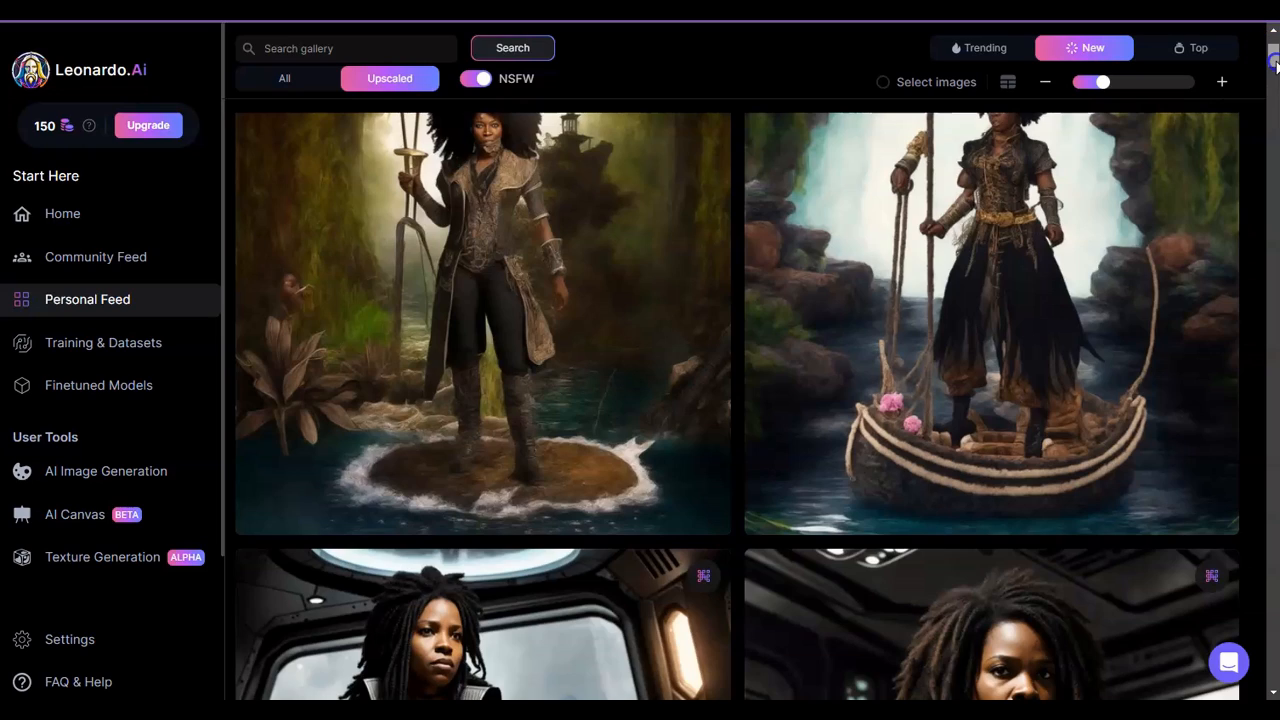
pyautogui.scroll(-4, 1276, 64)
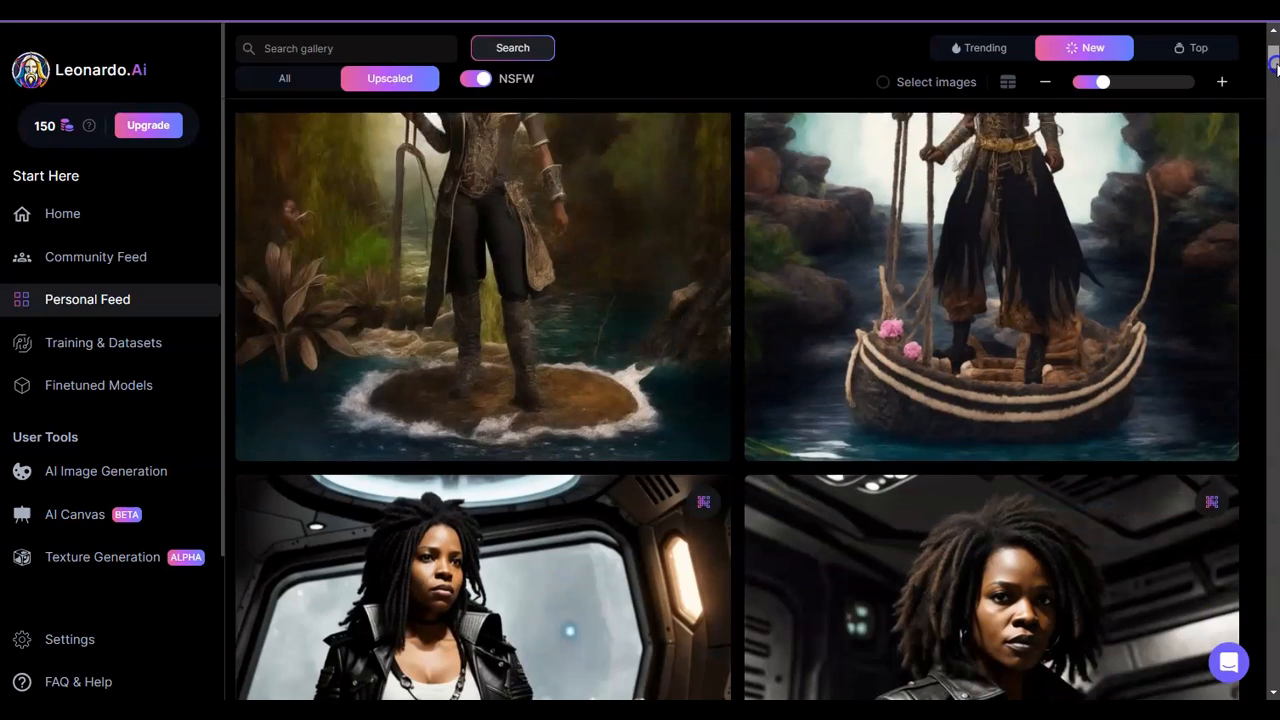
pyautogui.scroll(-4, 1273, 68)
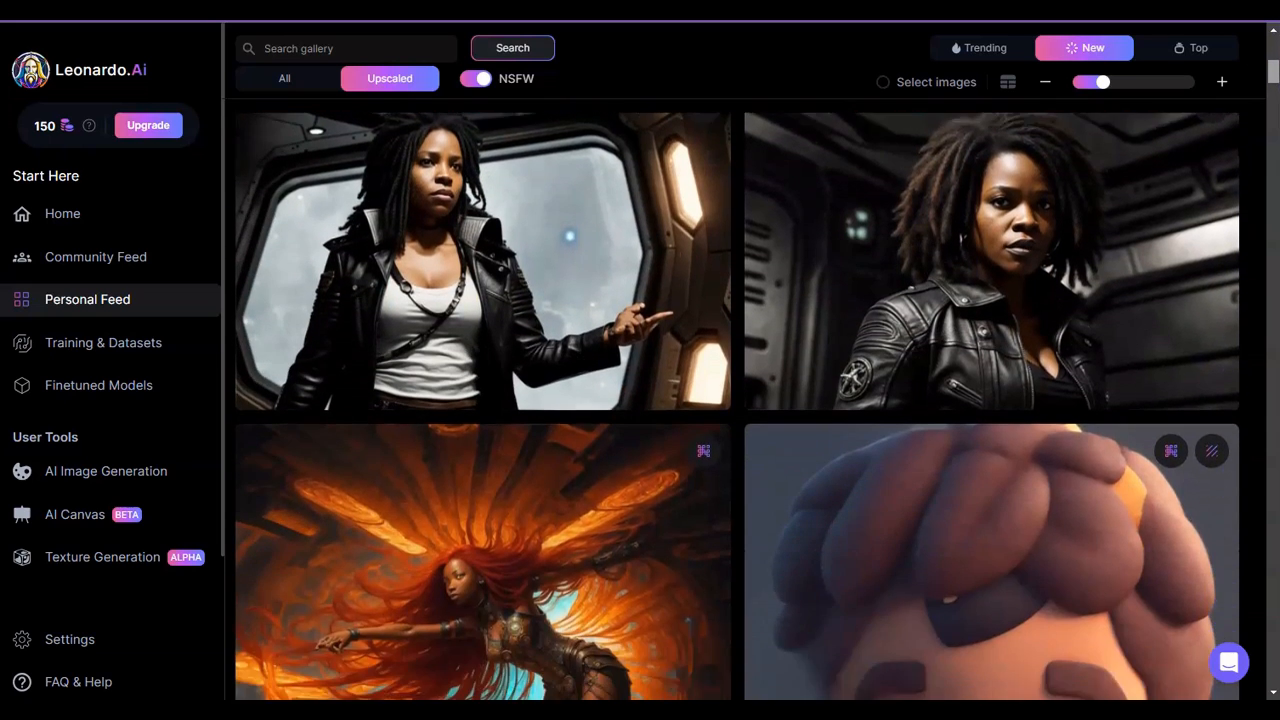
pyautogui.scroll(-6, 1273, 68)
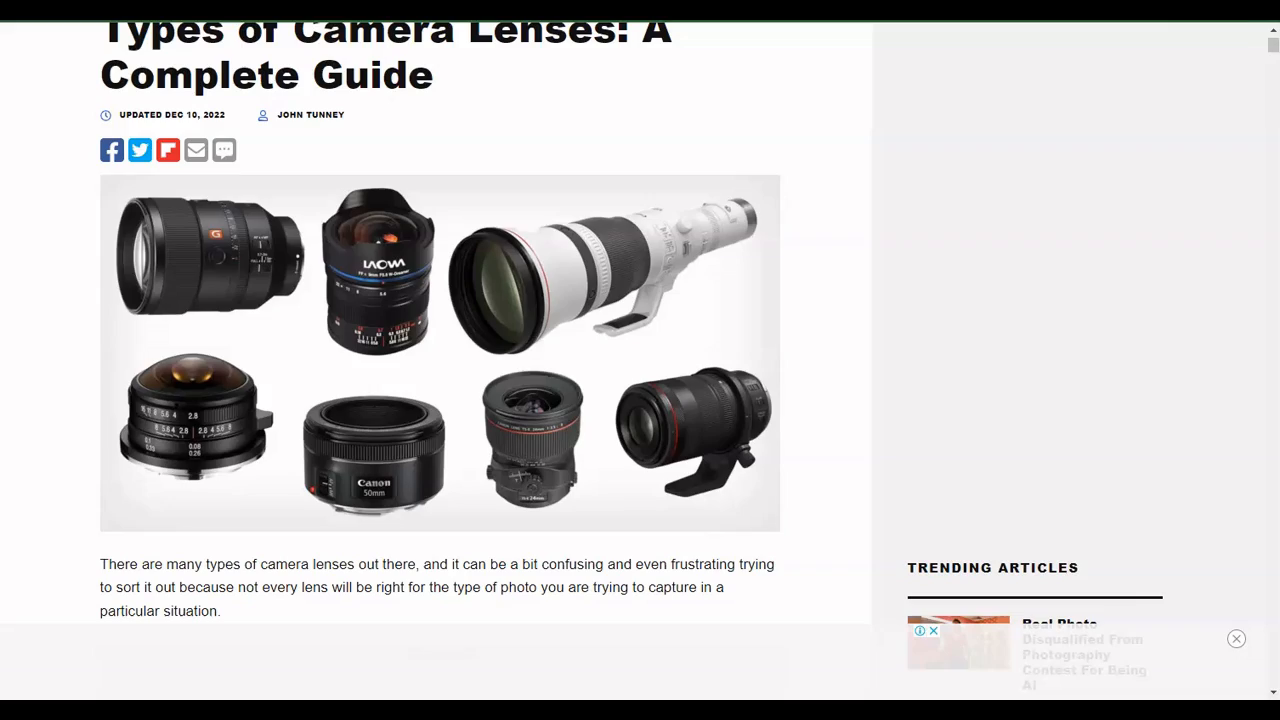
pyautogui.scroll(-3, 1270, 55)
pyautogui.scroll(-10, 1268, 60)
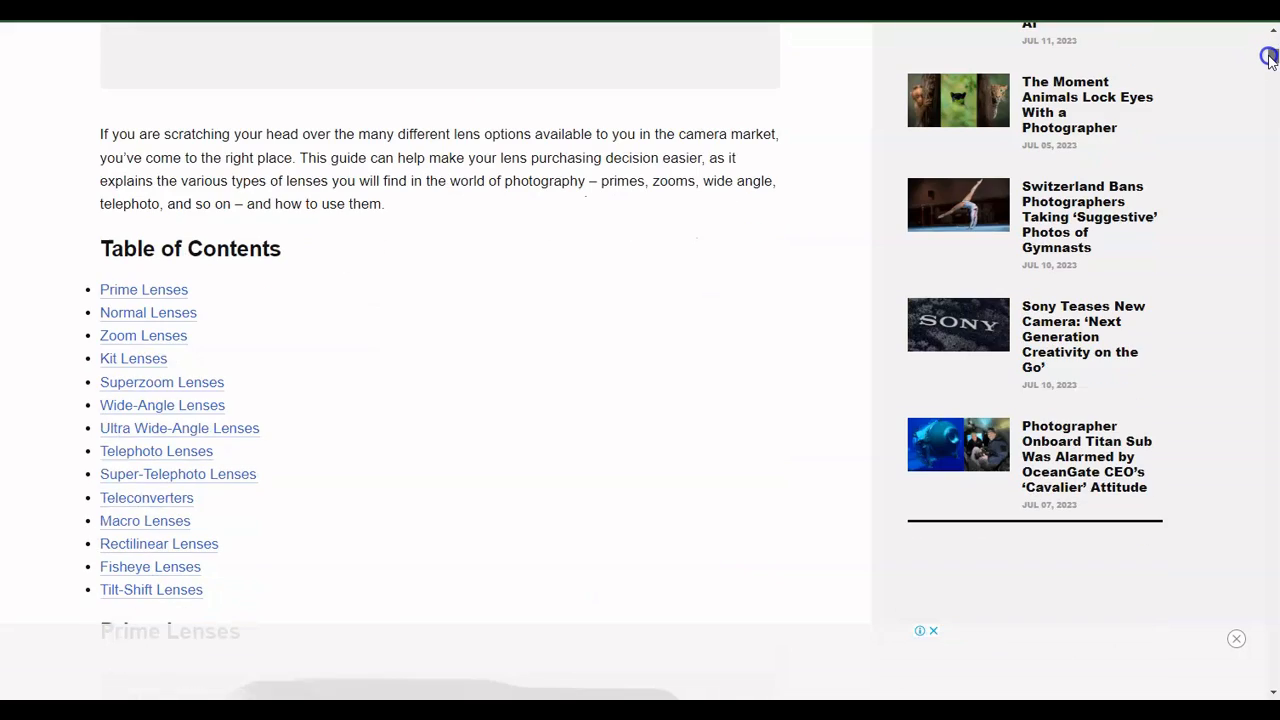
# - Read through online camera lens guides covering lens types, focal lengths, aperture and common lens sizes
pyautogui.scroll(-3, 1268, 72)
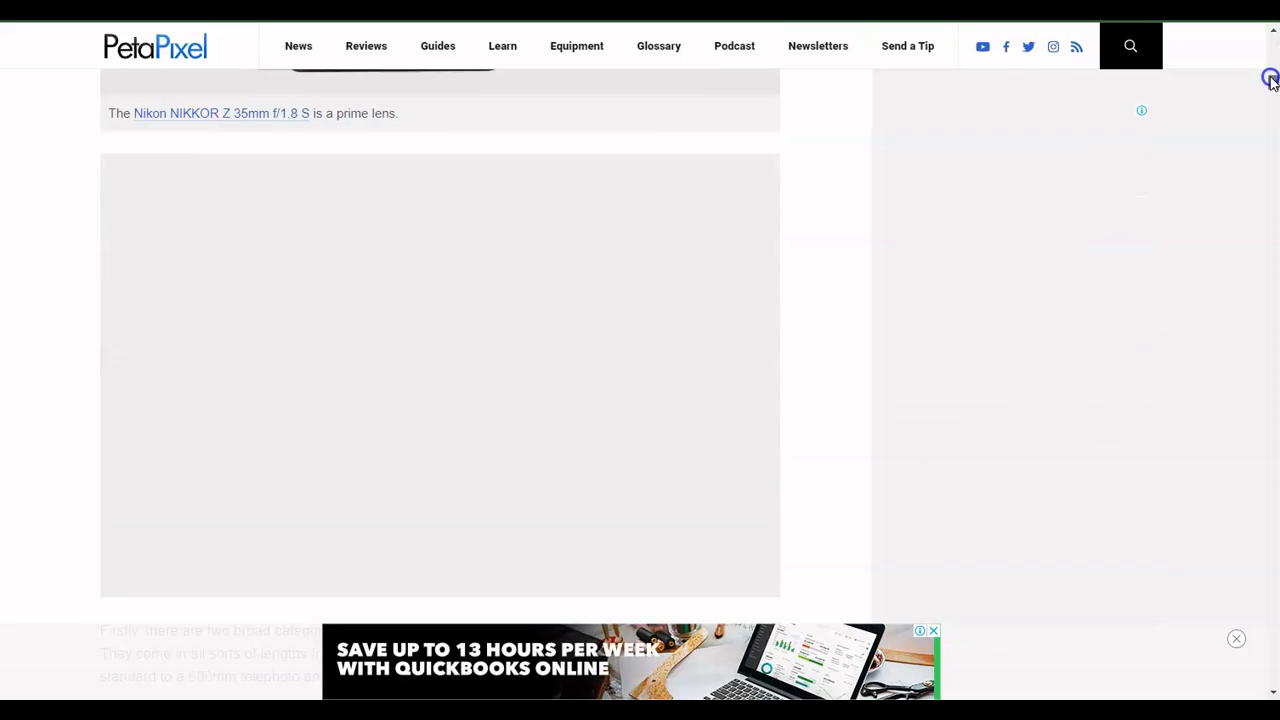
pyautogui.scroll(-4, 1270, 90)
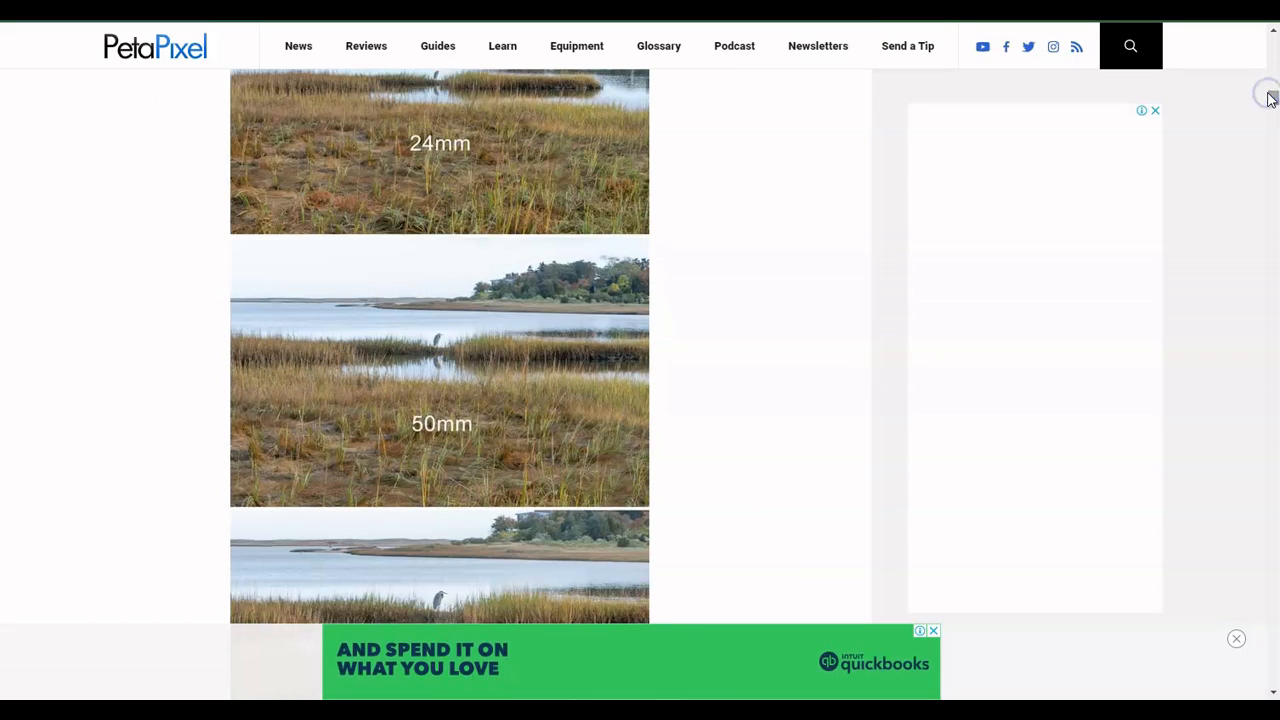
pyautogui.moveTo(1270, 105); pyautogui.dragTo(1273, 387)
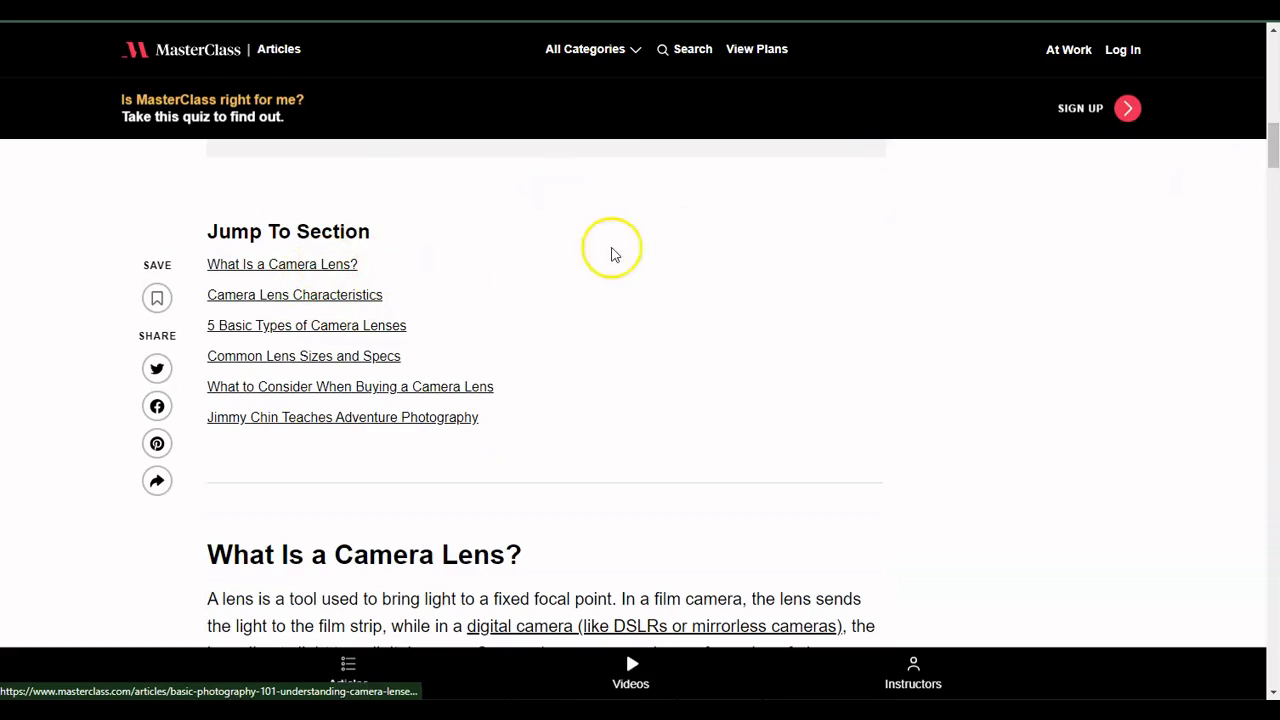
pyautogui.moveTo(1273, 162); pyautogui.dragTo(1274, 205)
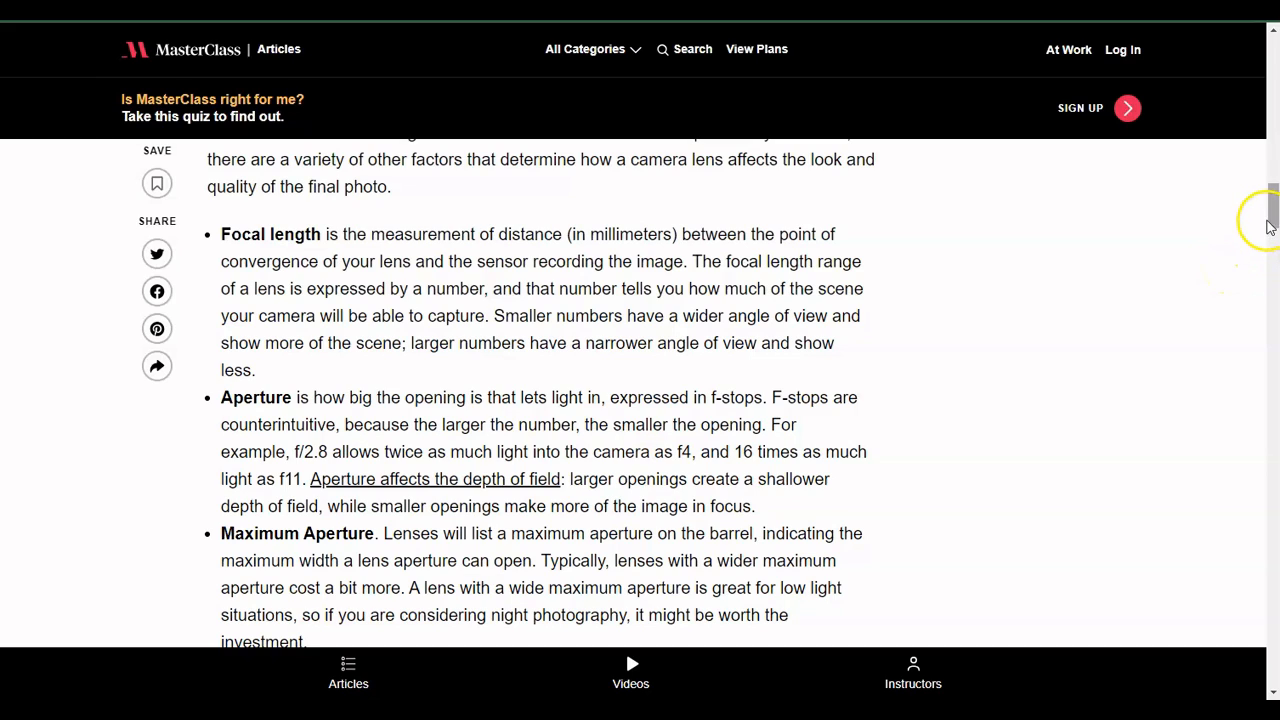
pyautogui.moveTo(1273, 212); pyautogui.dragTo(1273, 216)
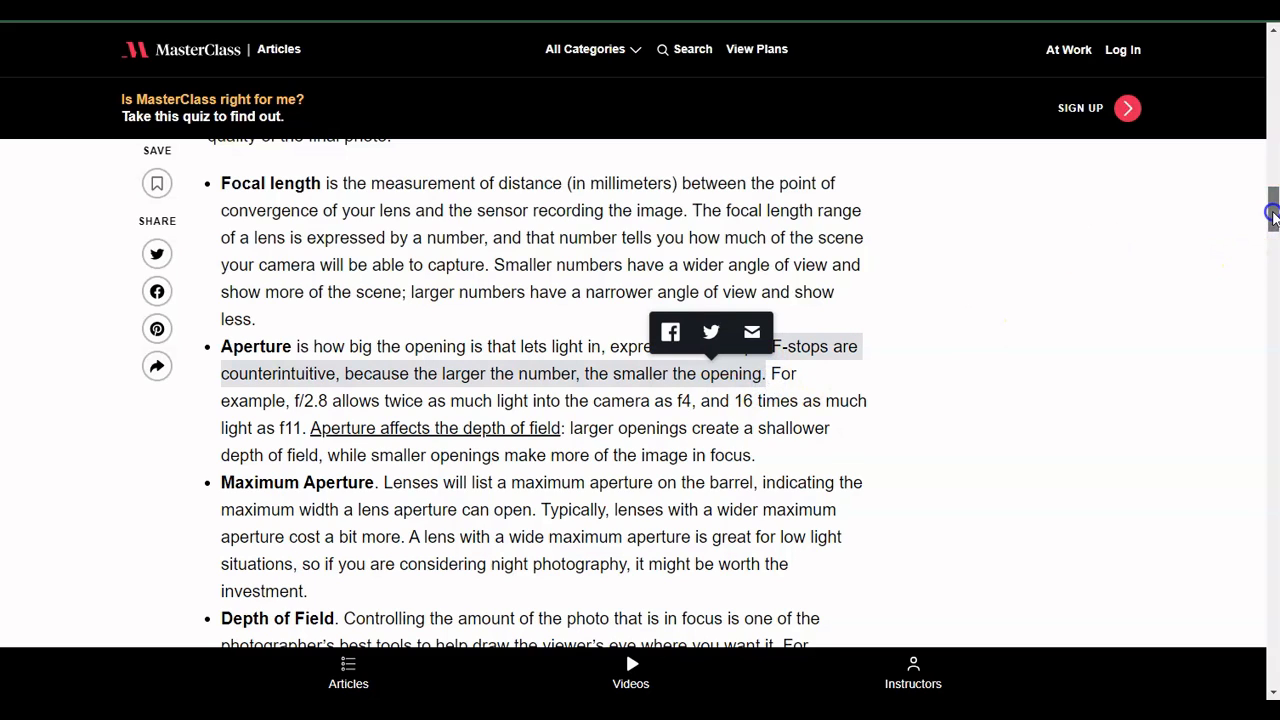
pyautogui.moveTo(1273, 208); pyautogui.dragTo(1274, 436)
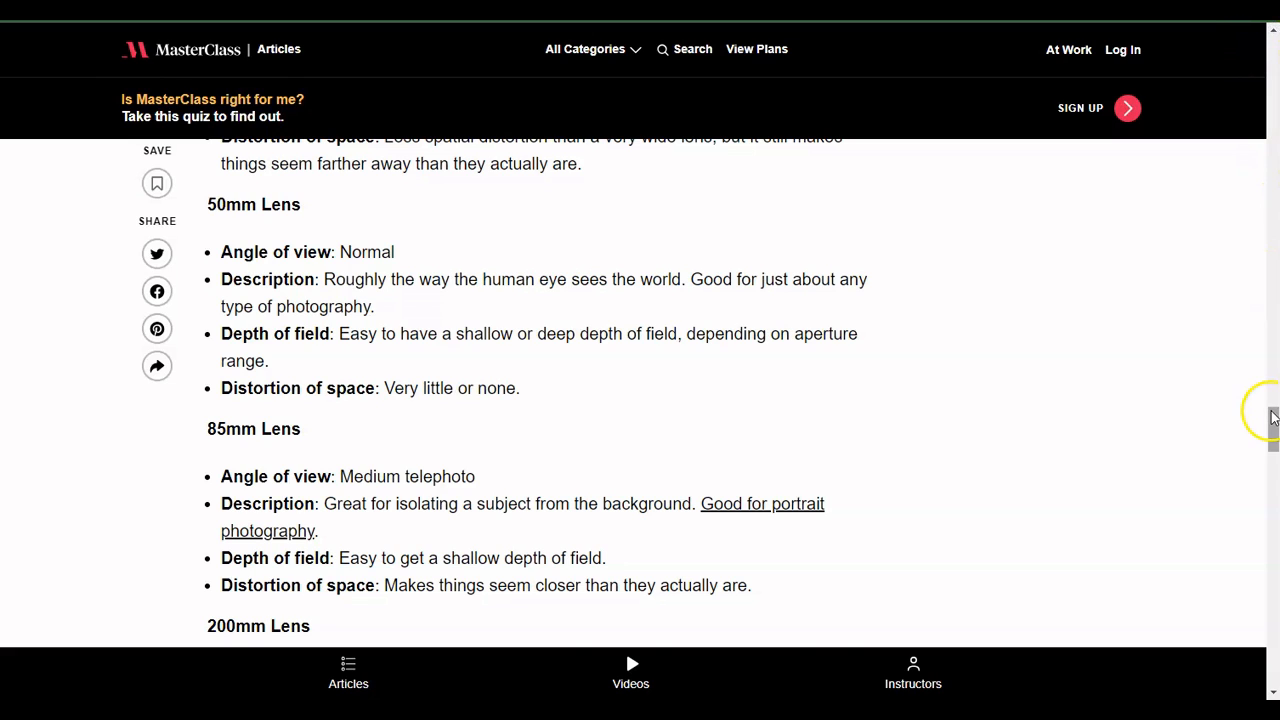
pyautogui.moveTo(1262, 412)
pyautogui.mouseDown()
pyautogui.moveTo(1278, 454)
pyautogui.moveTo(1272, 398)
pyautogui.mouseUp()
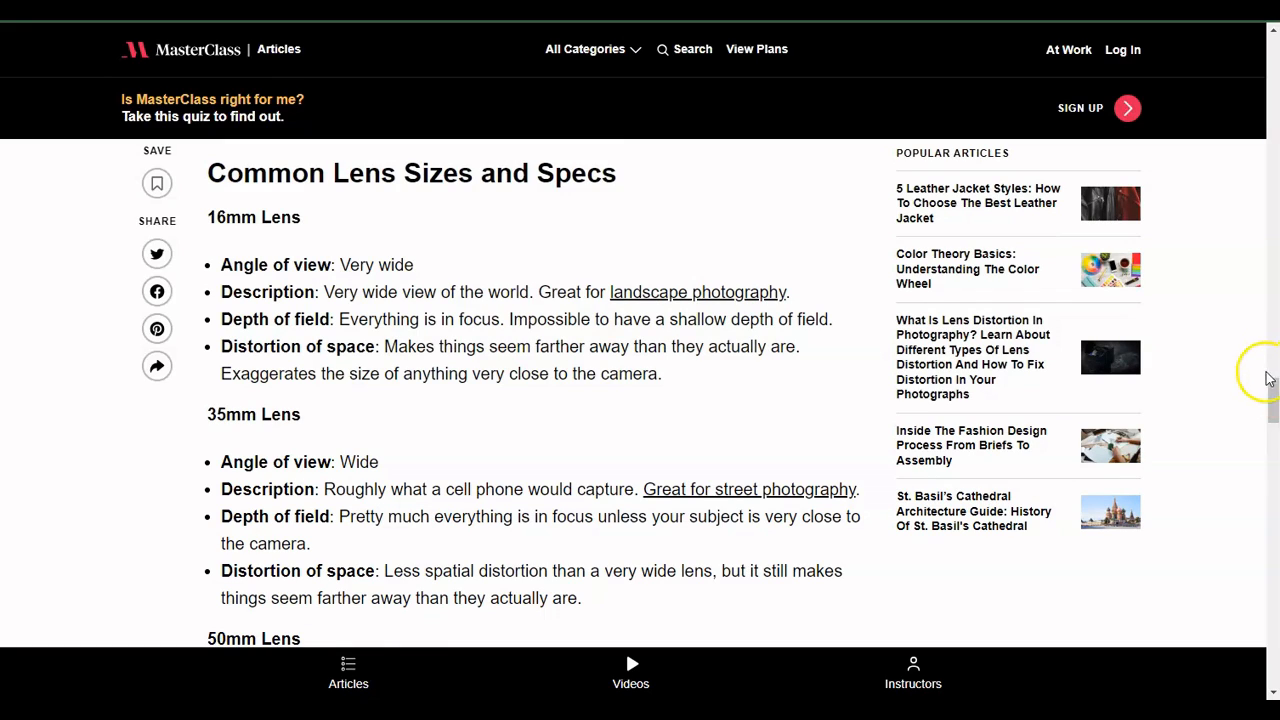
pyautogui.moveTo(1275, 398); pyautogui.dragTo(1275, 350)
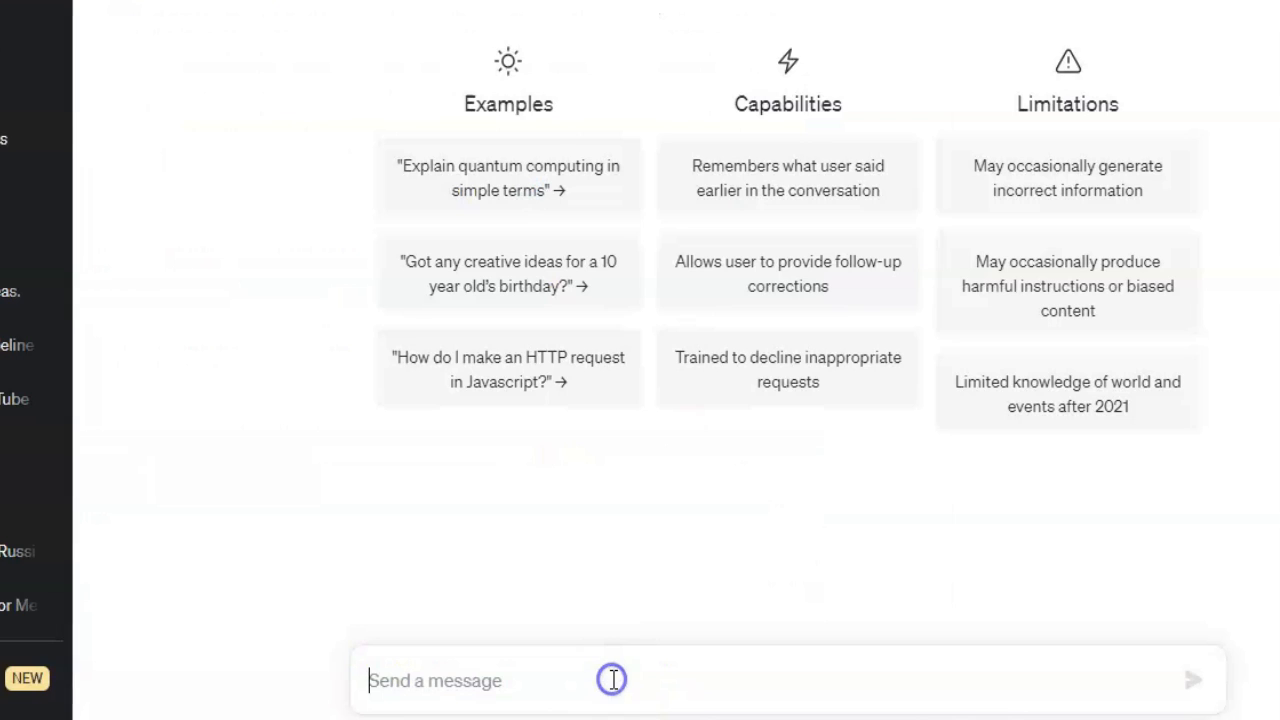
# - Ask ChatGPT "What are some optimal aperture lens millimeter pairings?" and scroll through the answer
pyautogui.write('W')
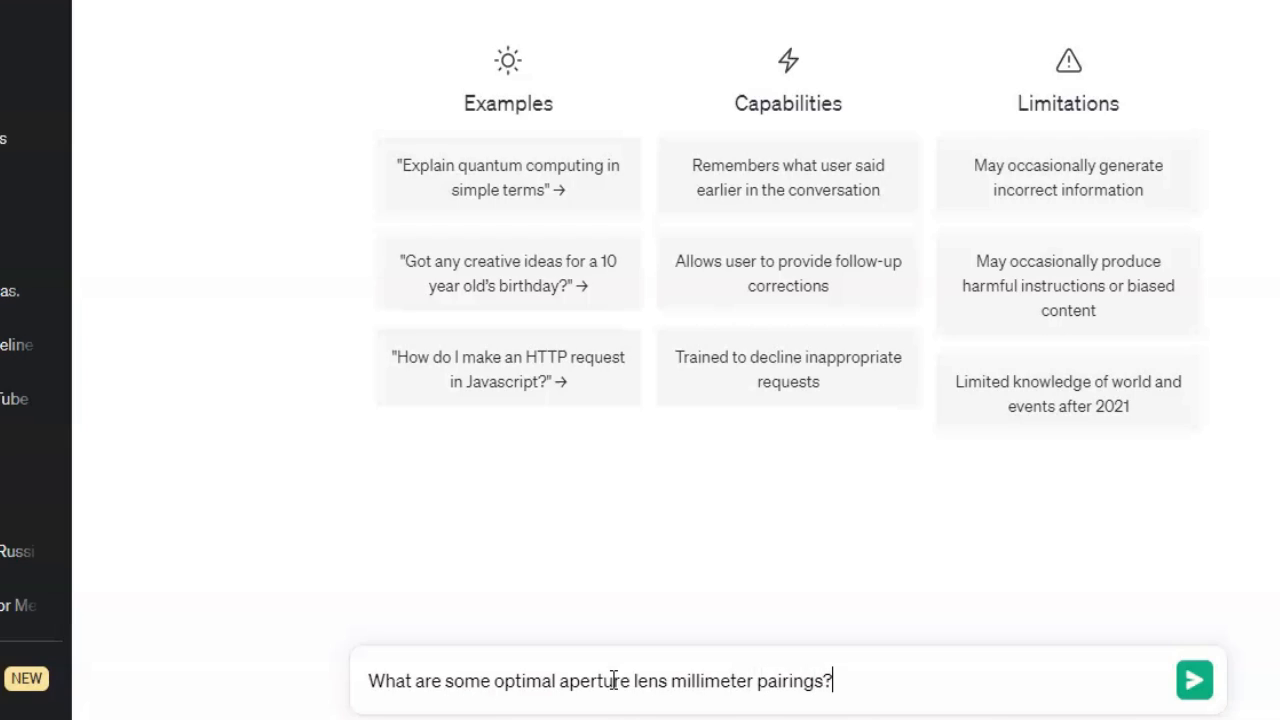
pyautogui.click(1195, 680)
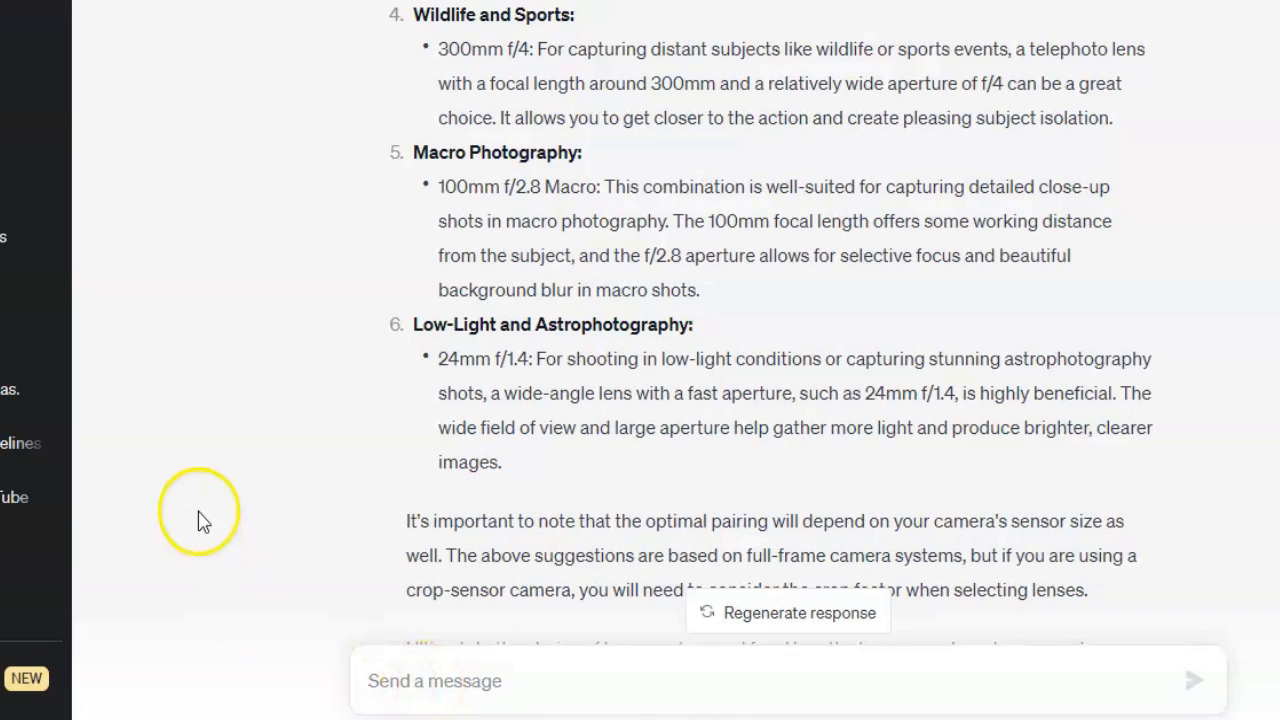
pyautogui.scroll(-5, 400, 600)
# - Write a follow-up message: "Based on these suggestions, please create prompts that I can put into an AI"
pyautogui.click(405, 680)
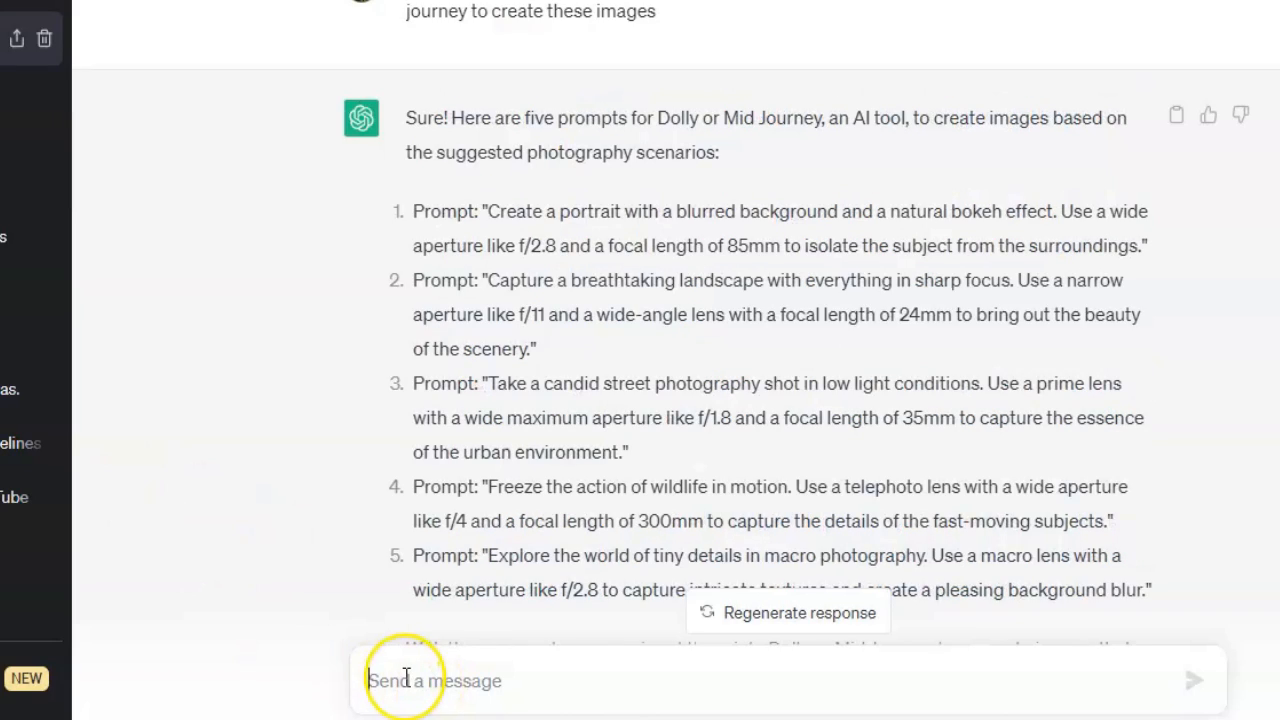
pyautogui.write('Based o')
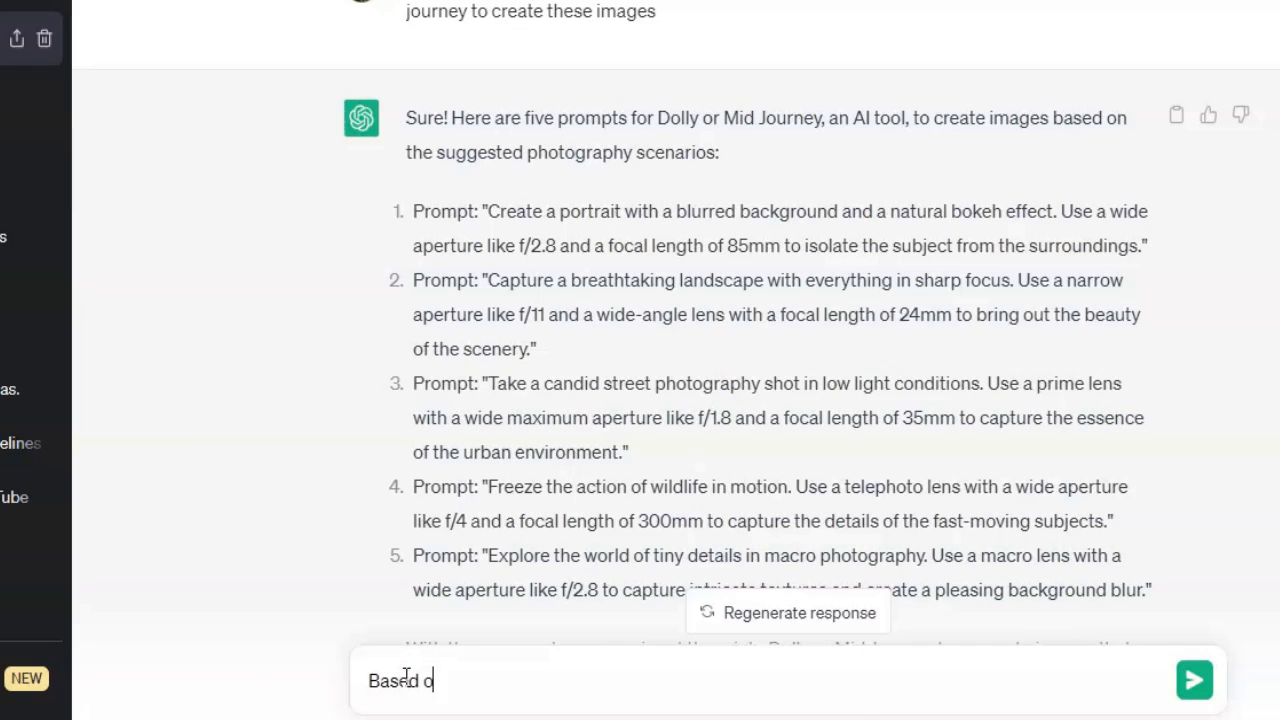
pyautogui.write('n these suggestions, pl')
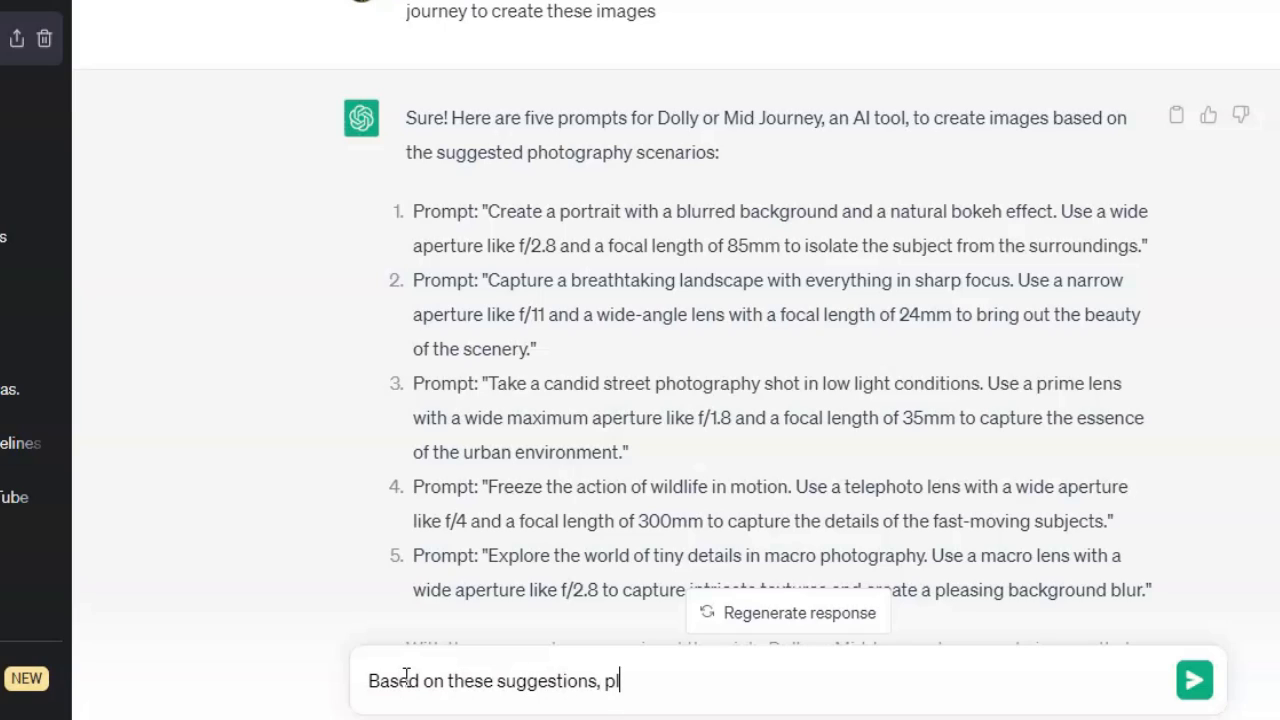
pyautogui.write('ease create prompt')
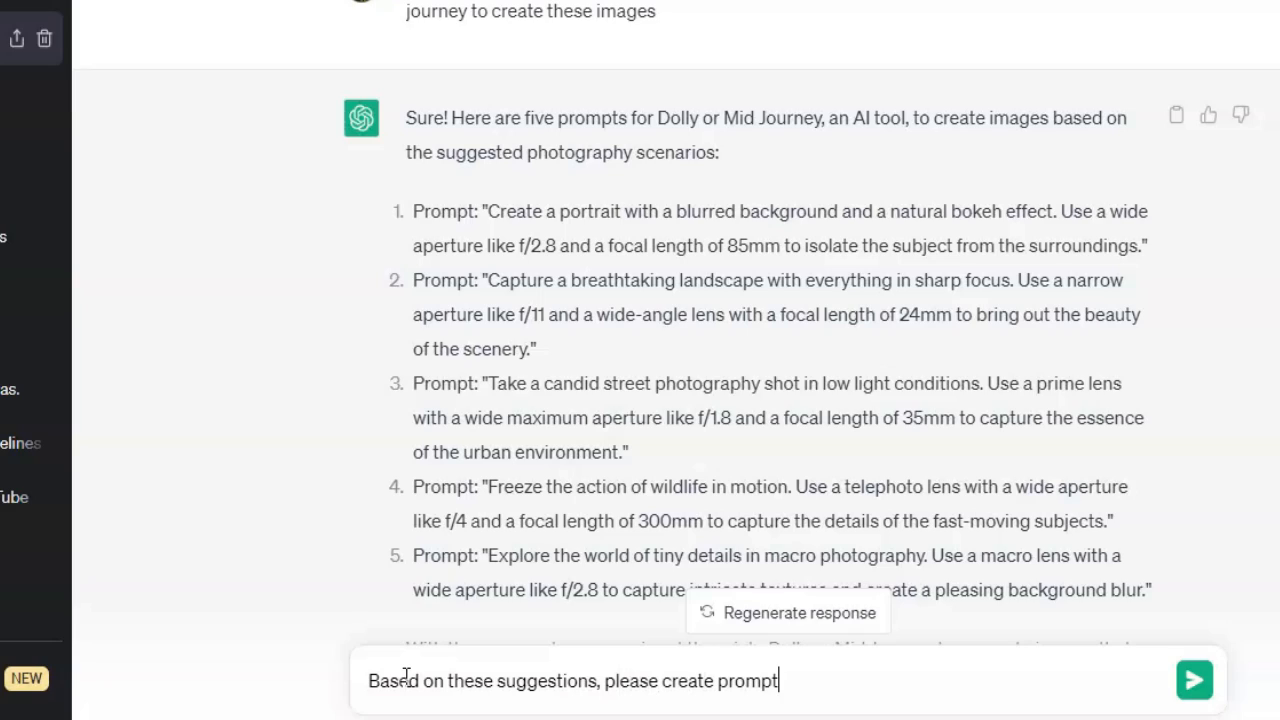
pyautogui.write('s that I can p')
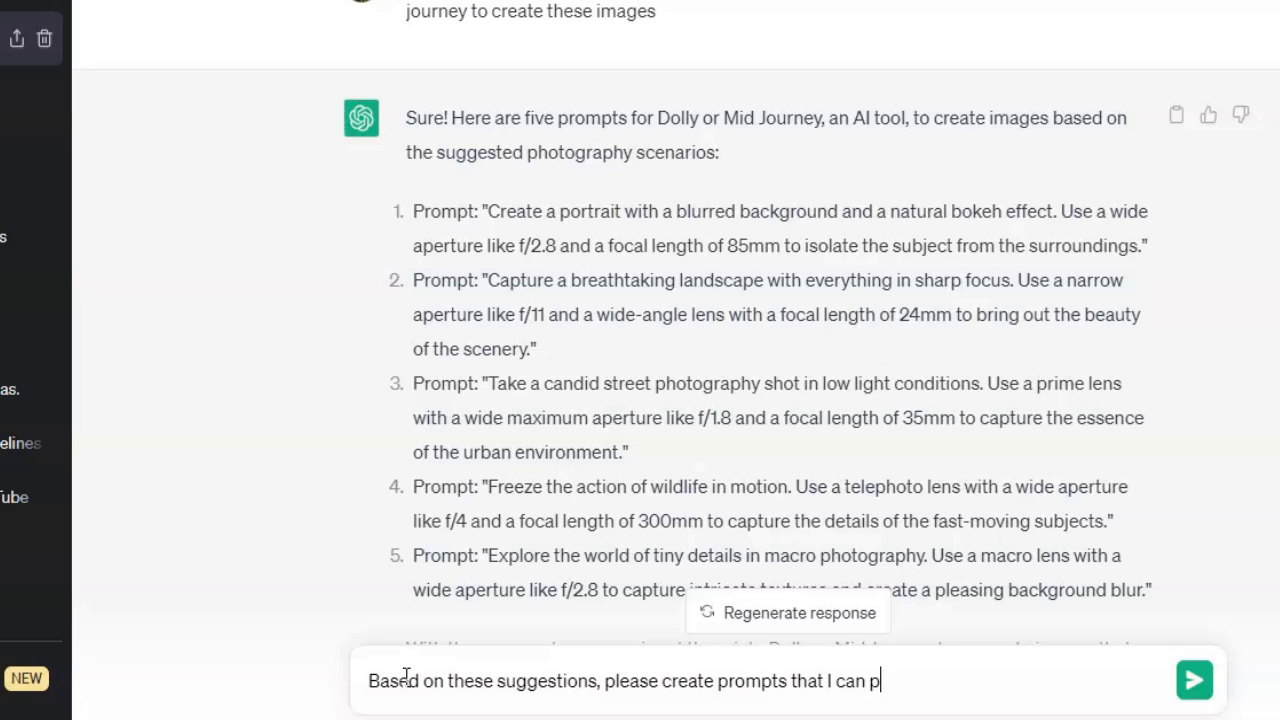
pyautogui.write('ut into an AI')
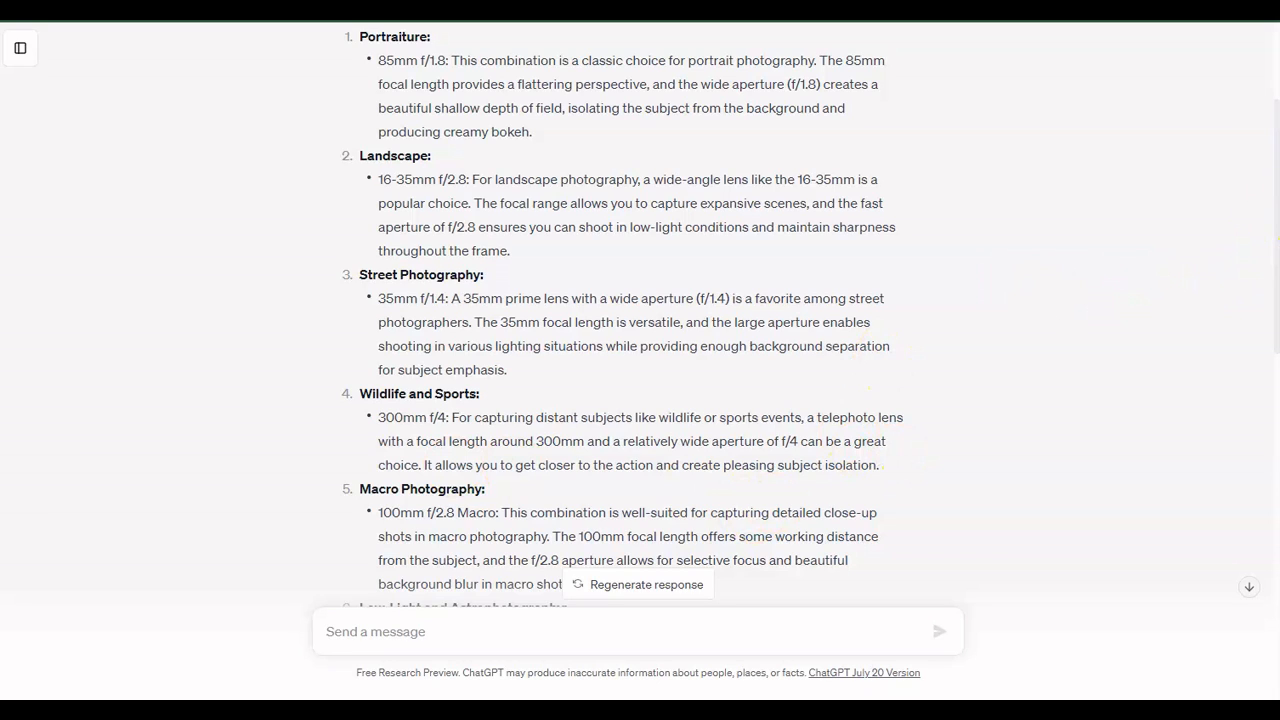
# - Scroll through the list of lens and aperture pairings in the chat response
pyautogui.scroll(-1, 638, 320)
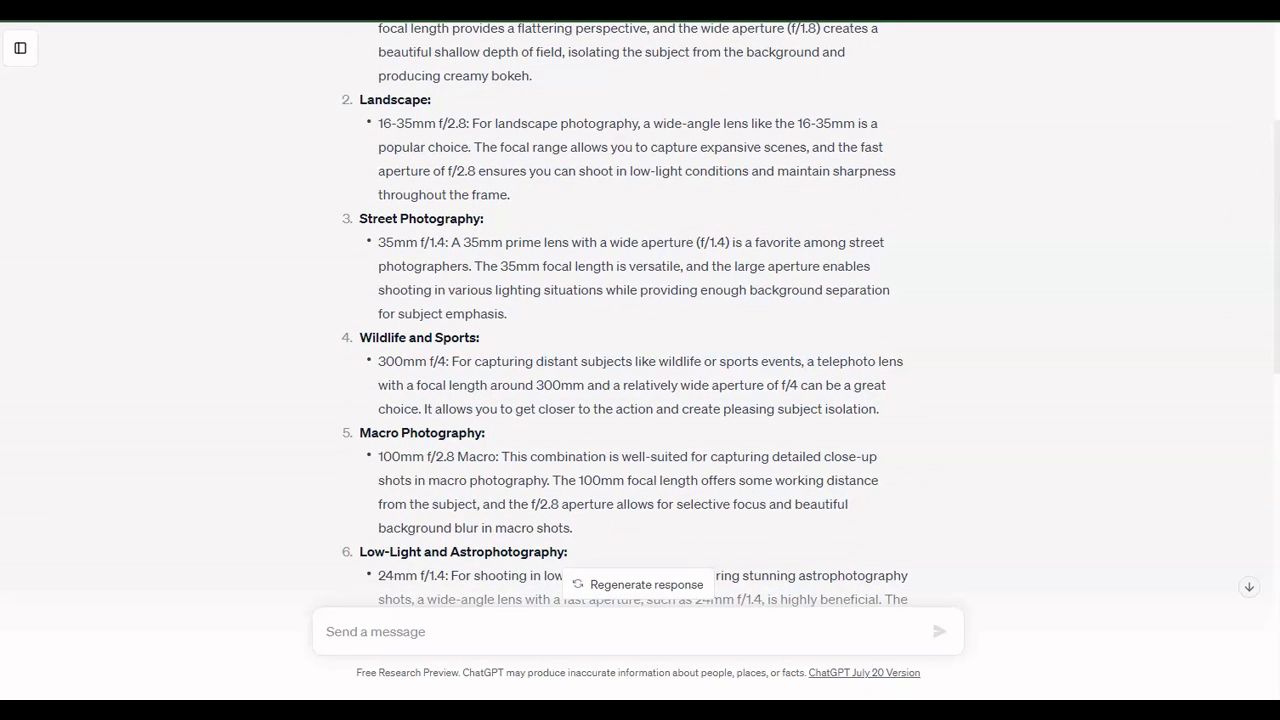
pyautogui.scroll(-1, 638, 320)
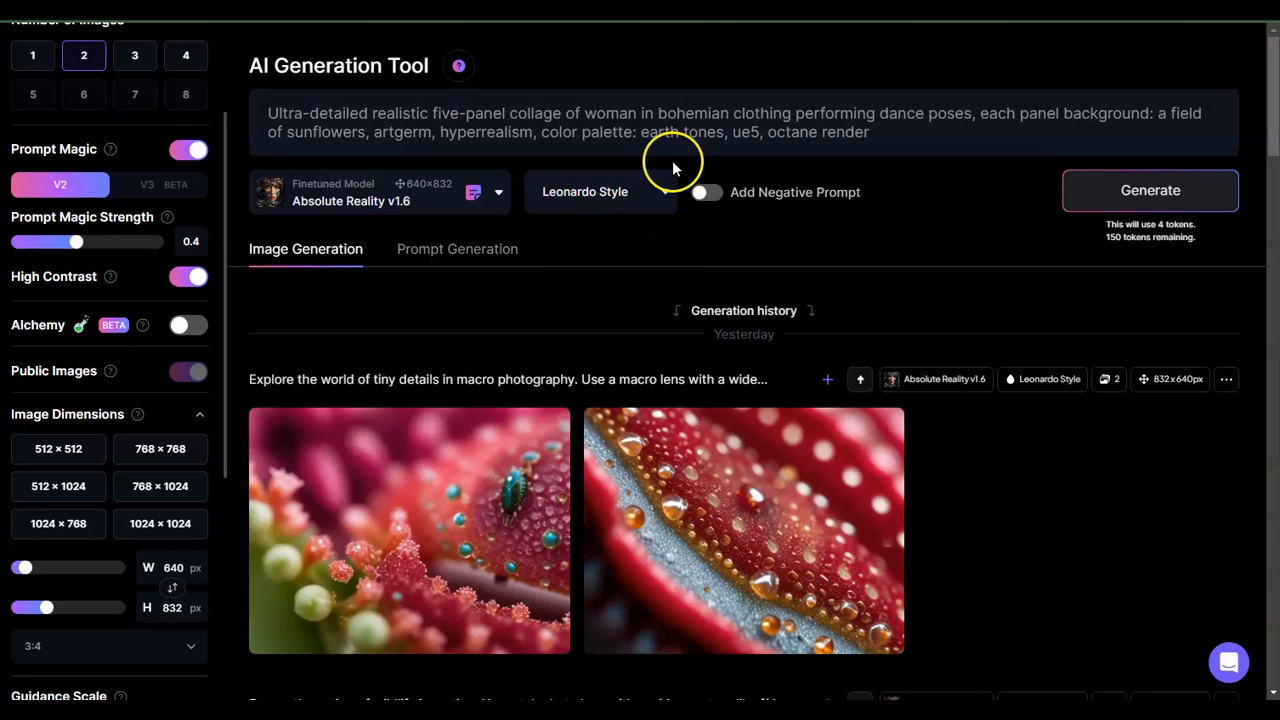
# - Clear the AI Generation Tool prompt field and switch to the Notepad file of saved prompts
pyautogui.click(614, 111)
pyautogui.hotkey('ctrl', 'a')
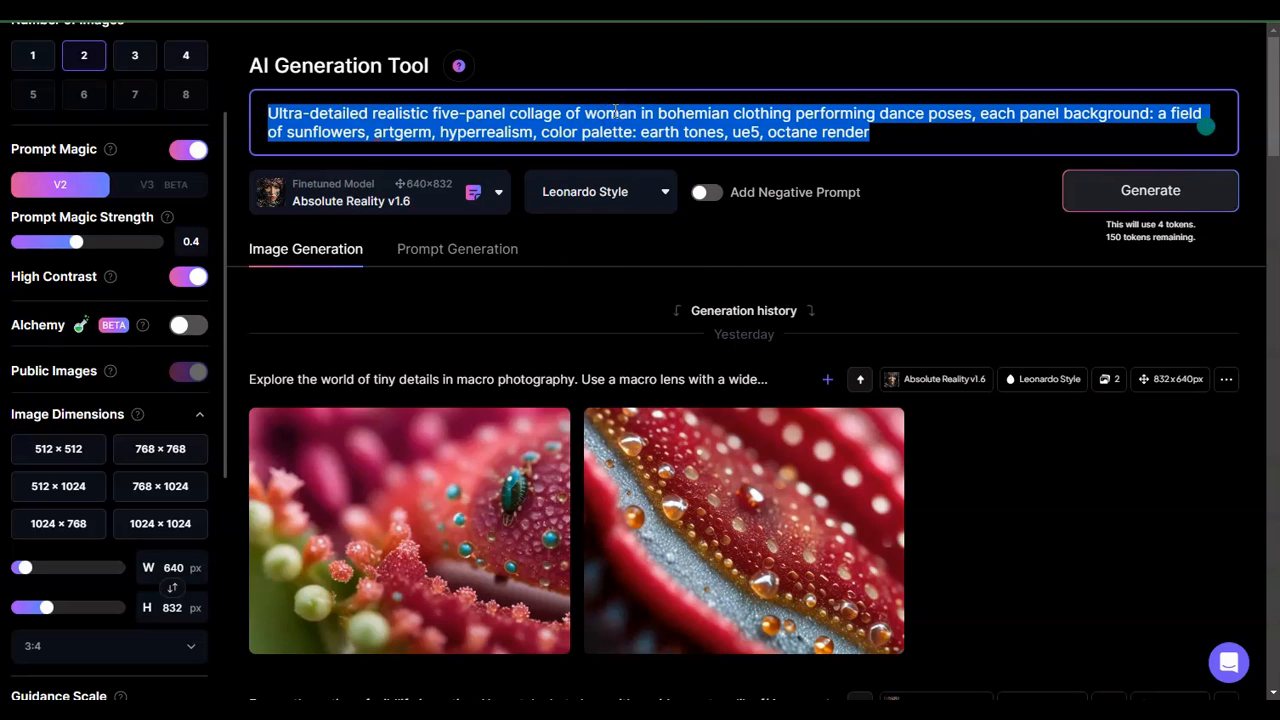
pyautogui.press('BackSpace')
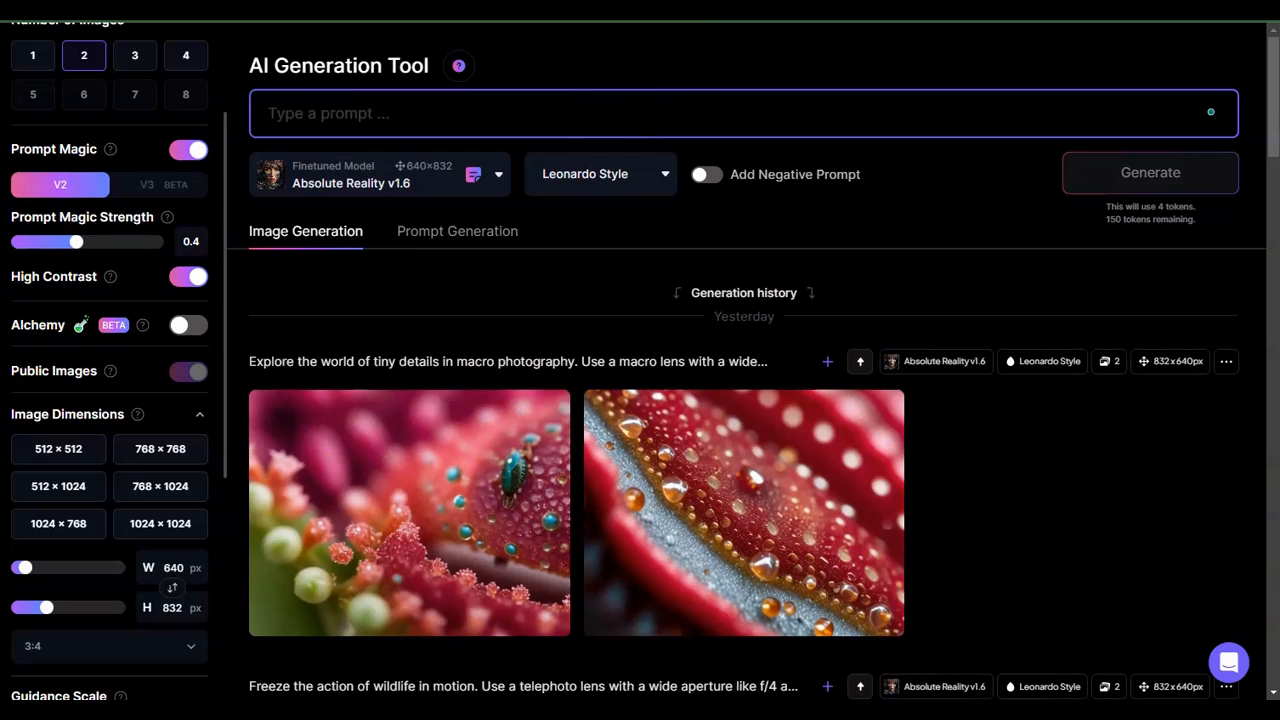
pyautogui.hotkey('alt', 'Tab')
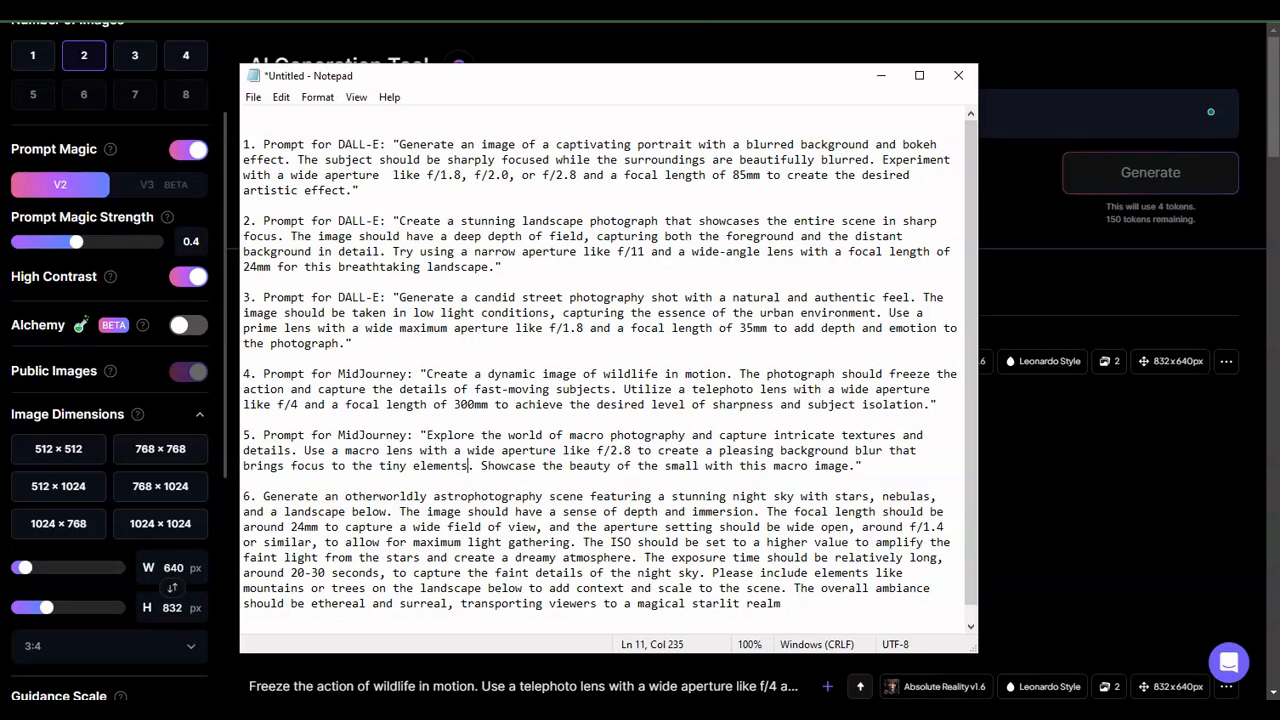
# - Copy the portrait prompt from the Notepad file into the empty prompt field and generate images
pyautogui.click(394, 144)
pyautogui.moveTo(397, 144); pyautogui.dragTo(355, 190)
pyautogui.hotkey('ctrl', 'c')
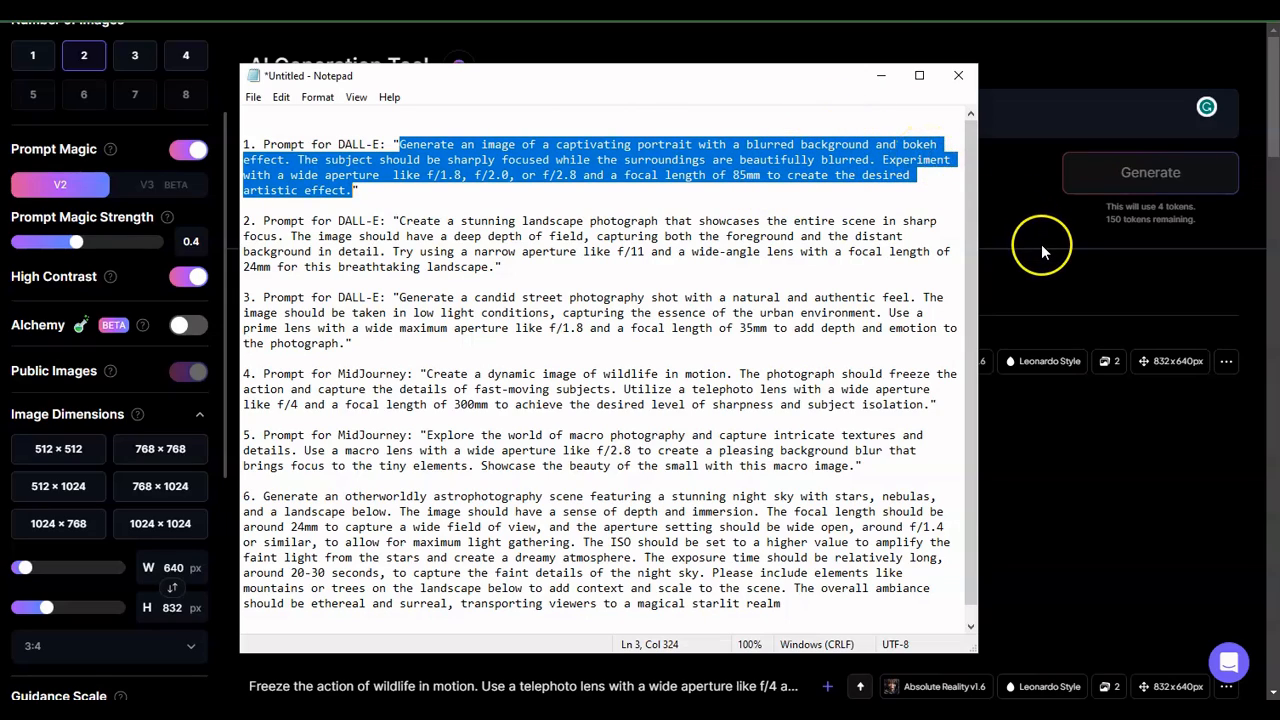
pyautogui.click(1060, 288)
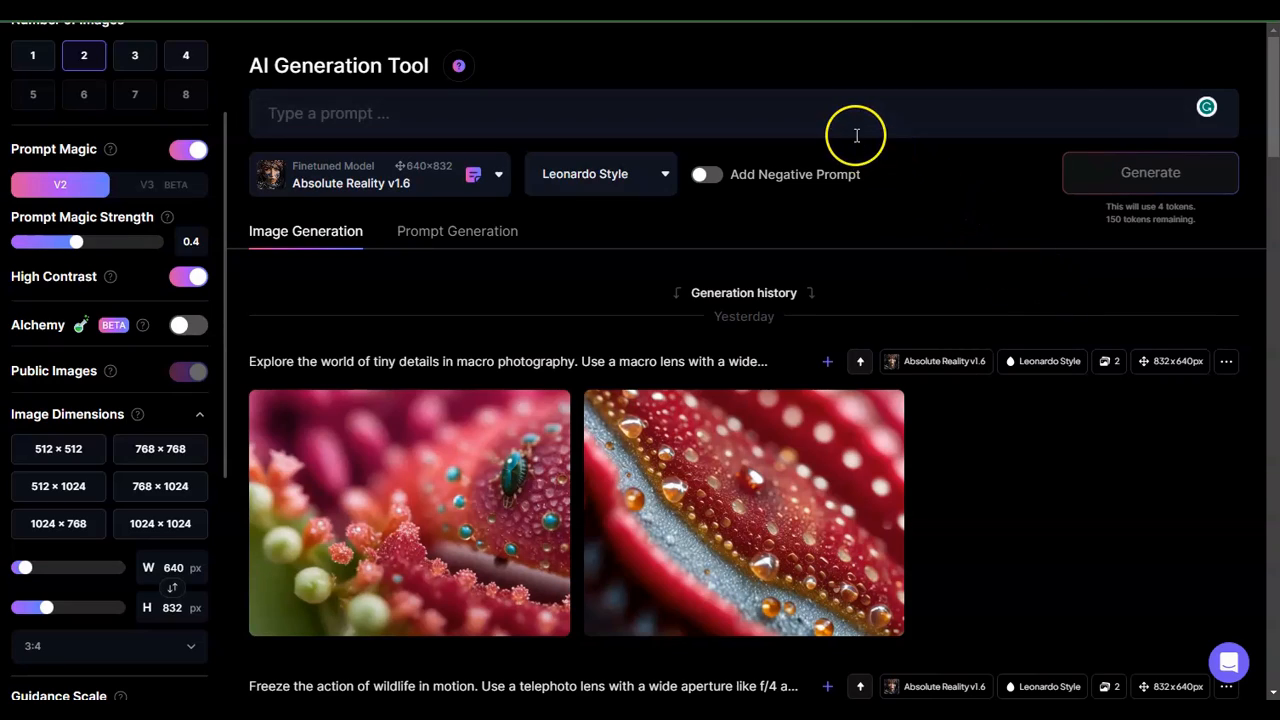
pyautogui.click(810, 123)
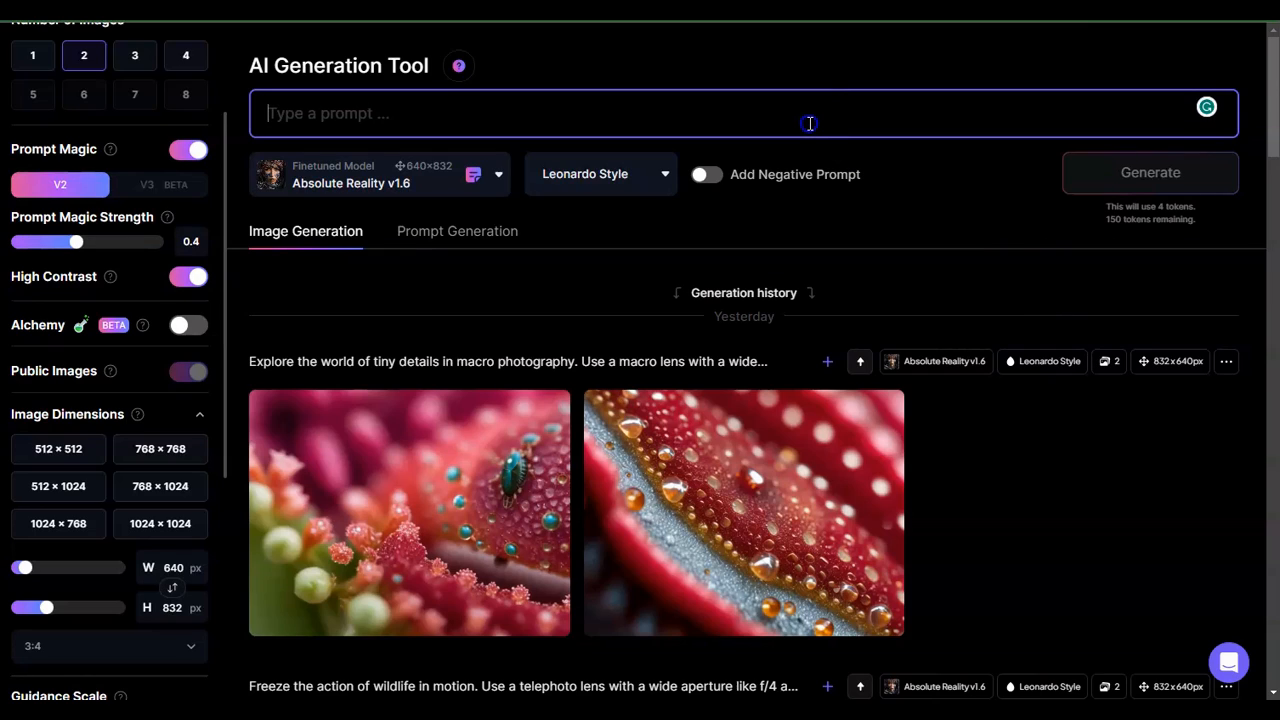
pyautogui.hotkey('ctrl', 'v')
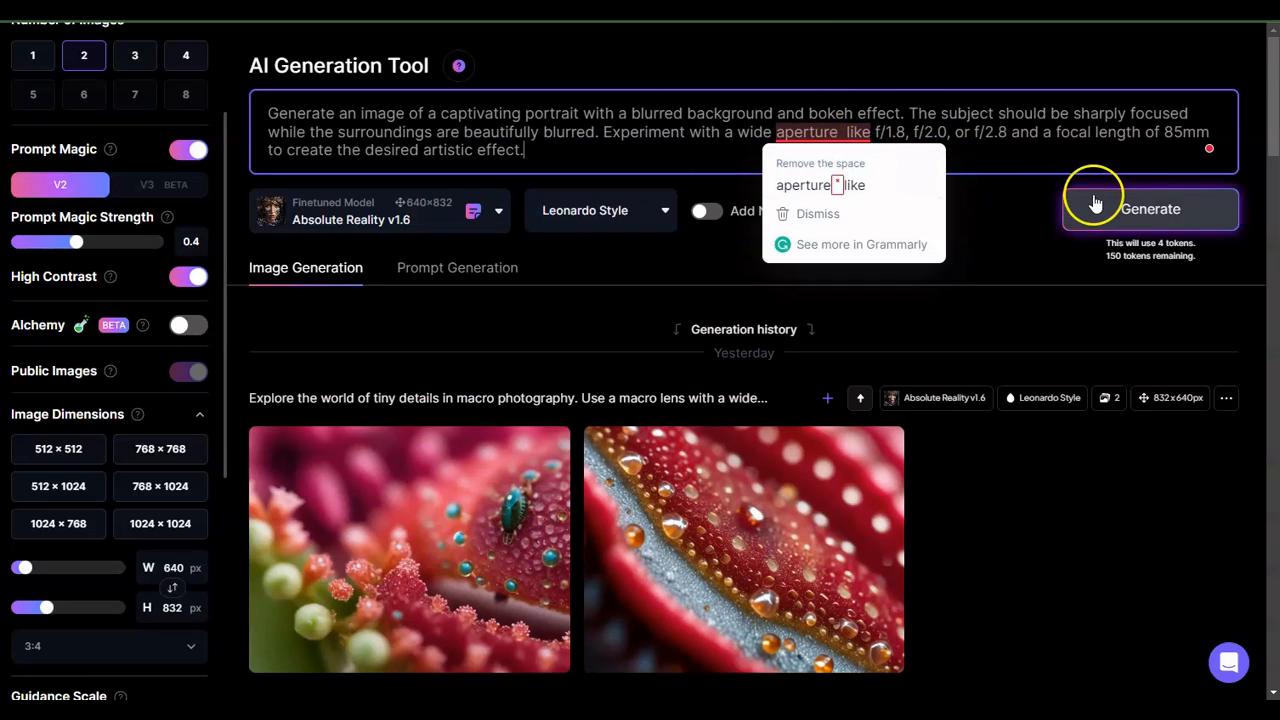
pyautogui.click(1150, 213)
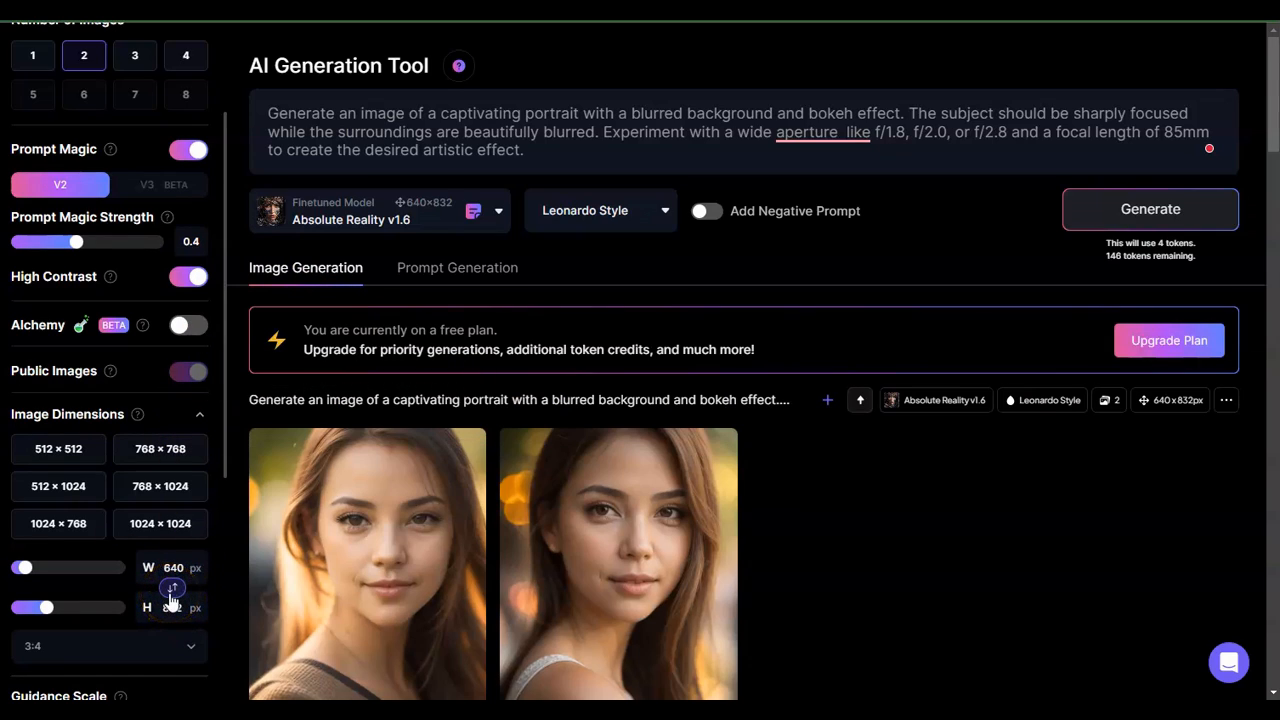
# - Swap the image dimensions so the width is 832 px and the height 640 px
pyautogui.click(172, 592)
pyautogui.click(172, 592)
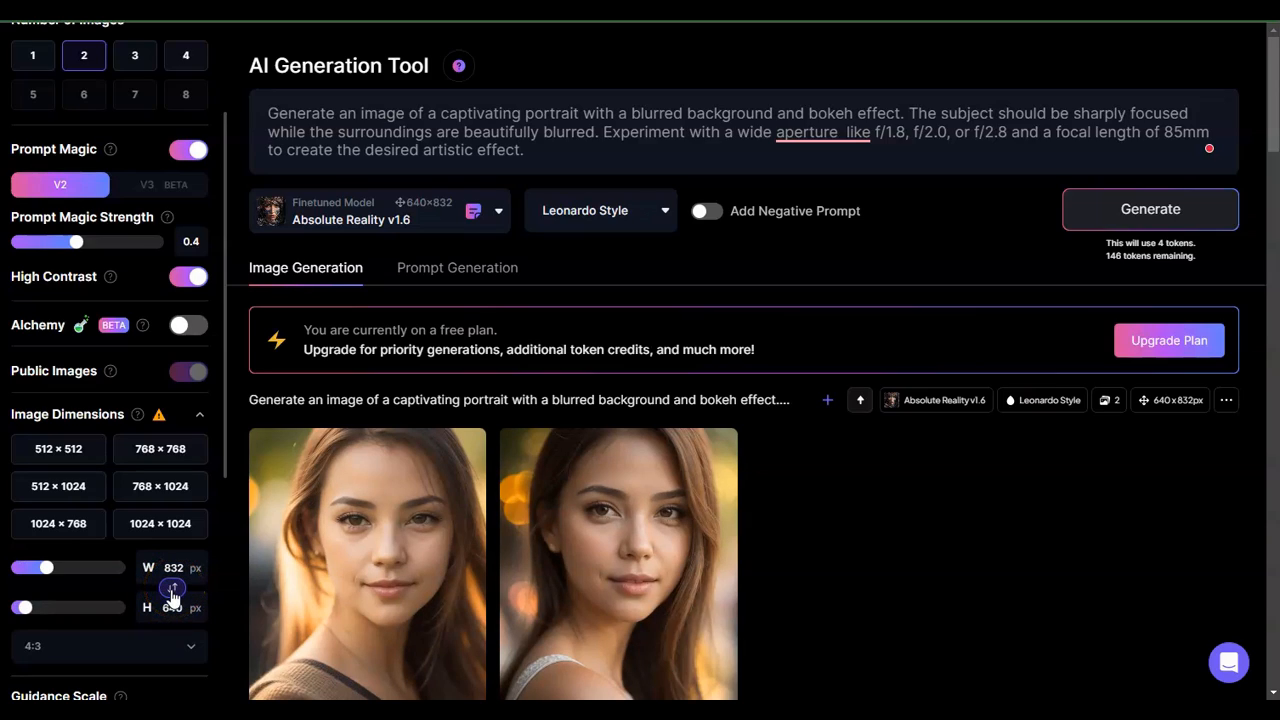
pyautogui.click(186, 588)
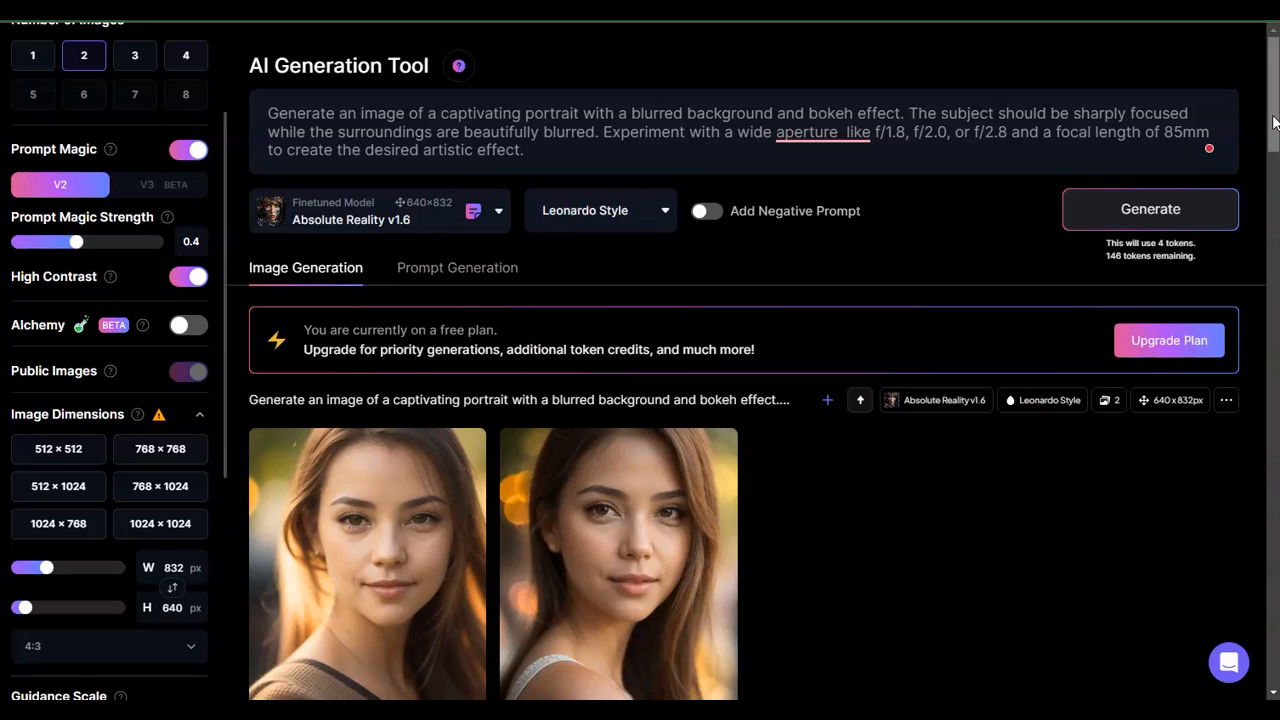
# - Open each of the two generated portrait images full size to examine them
pyautogui.moveTo(1274, 117); pyautogui.dragTo(1276, 128)
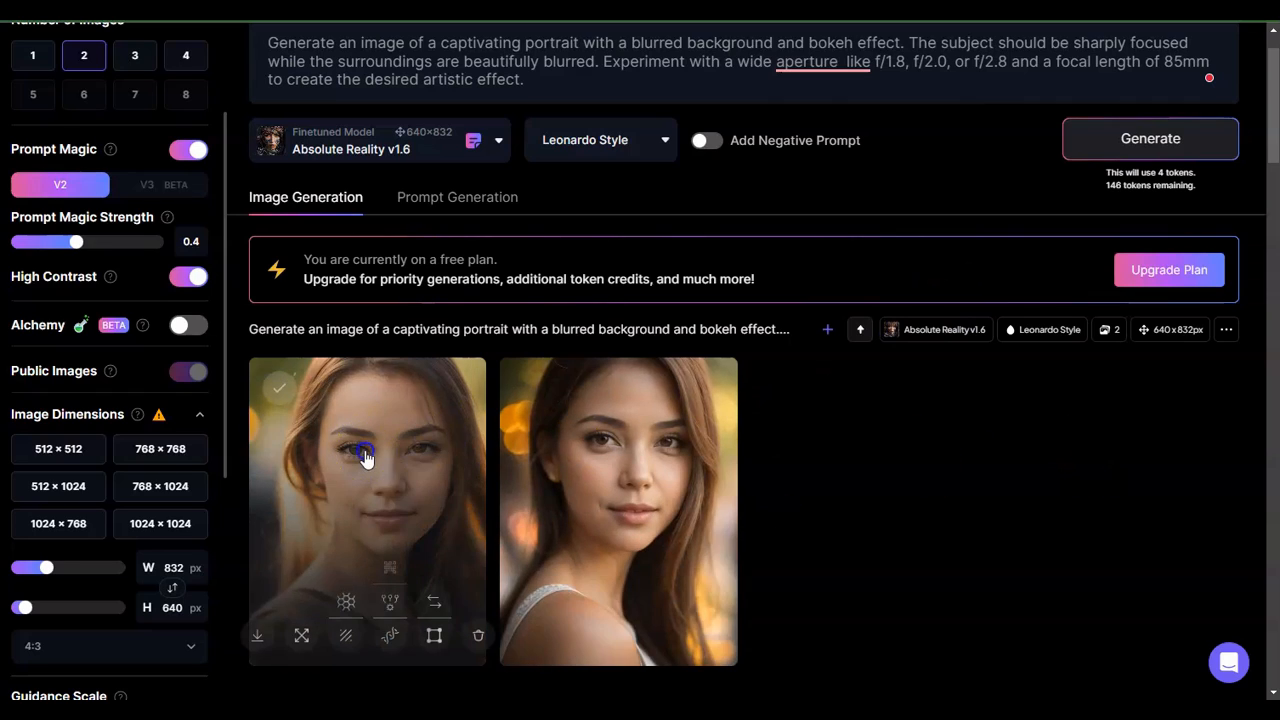
pyautogui.click(366, 447)
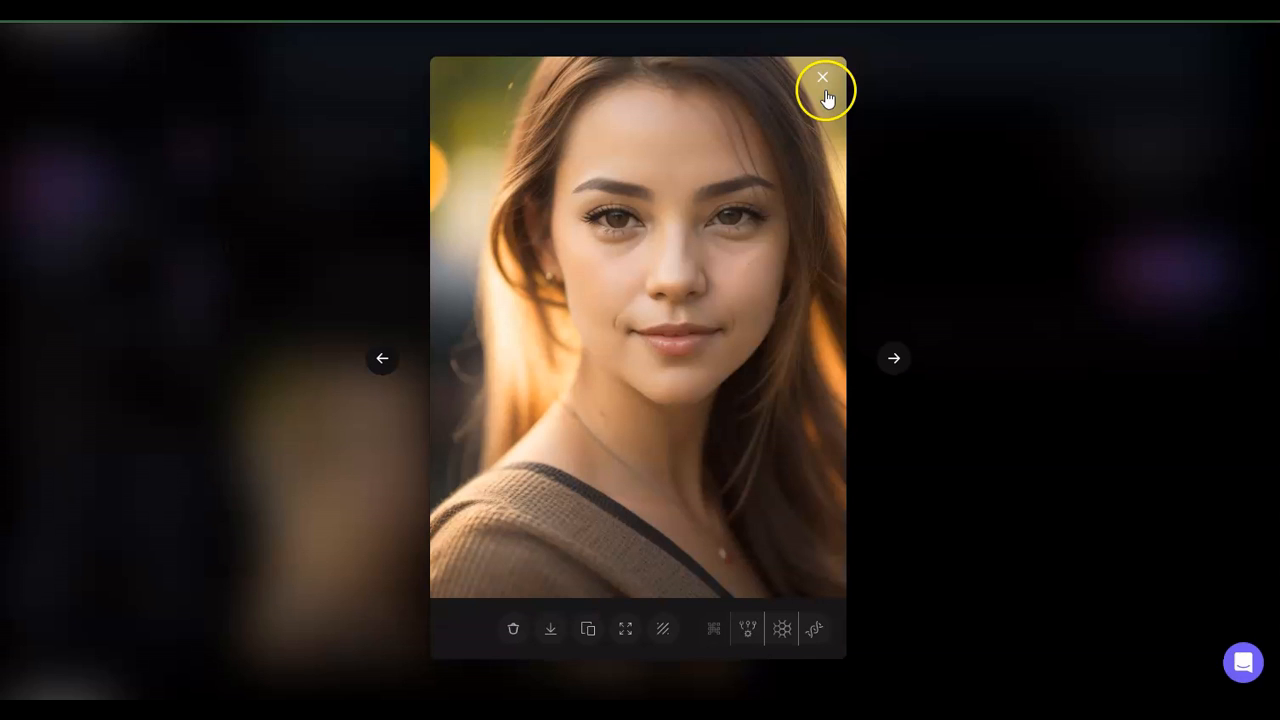
pyautogui.click(824, 88)
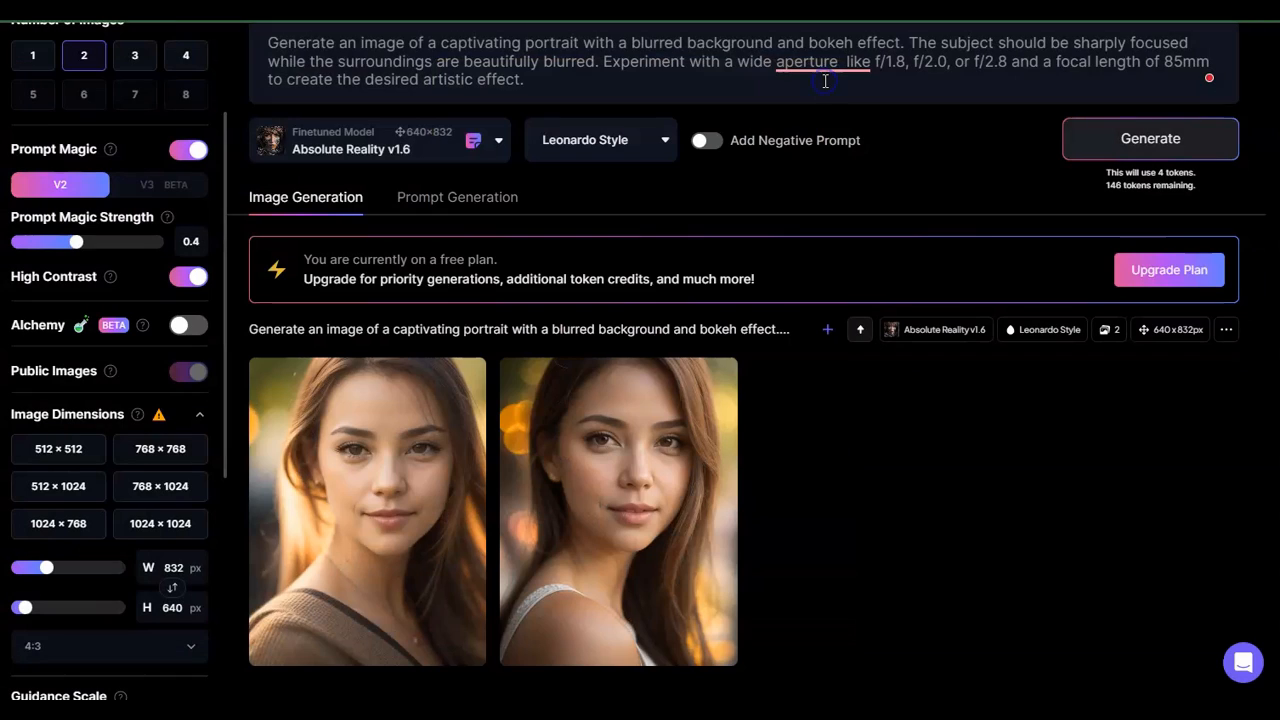
pyautogui.click(678, 484)
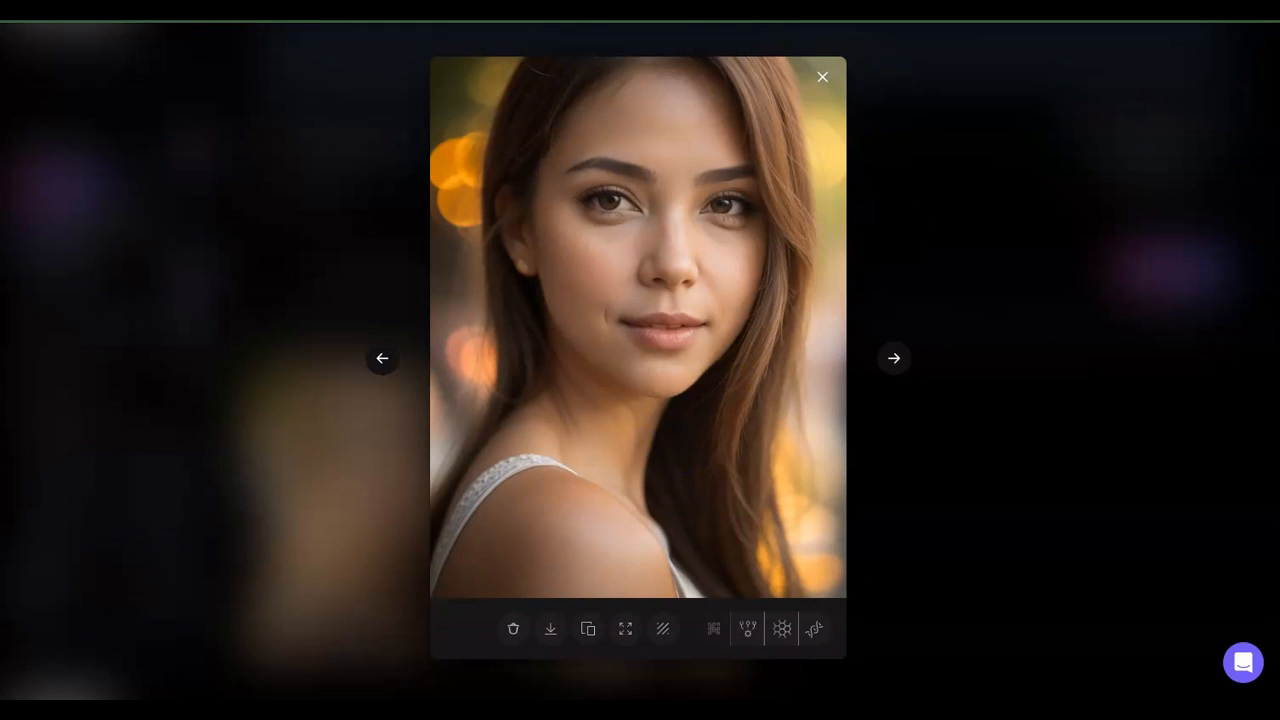
pyautogui.click(822, 74)
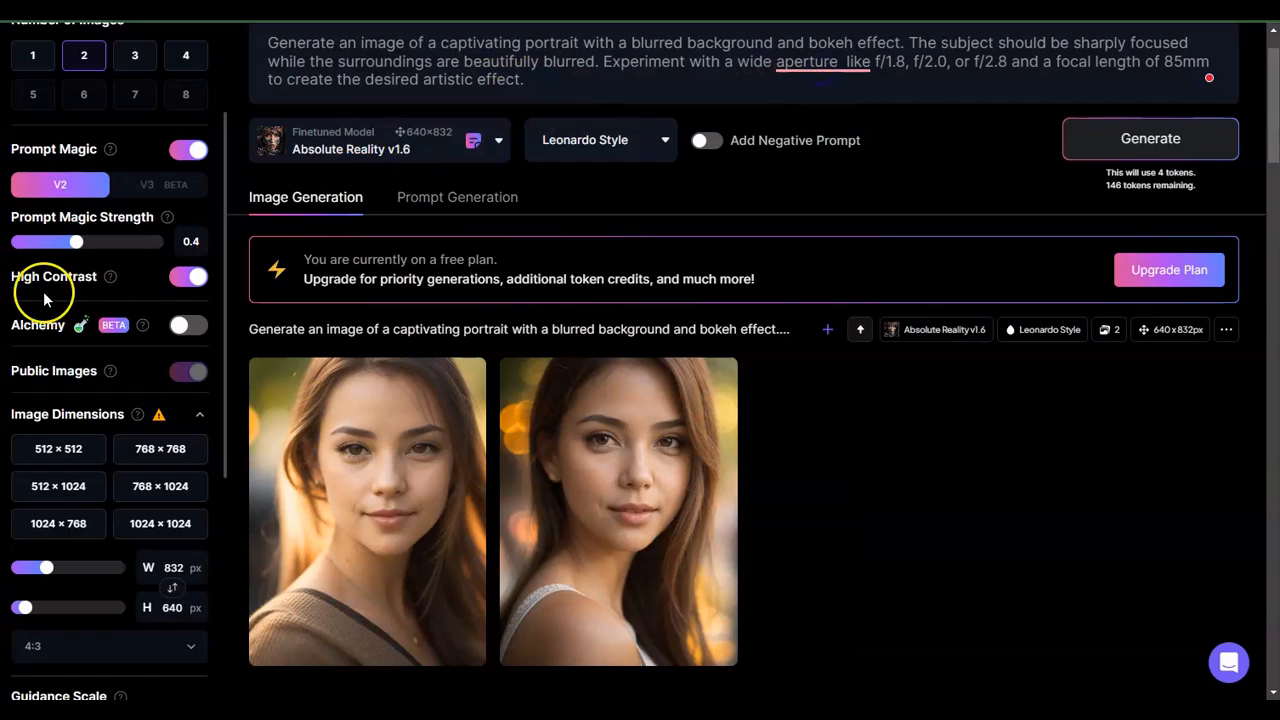
# - Replace the prompt text with the landscape photograph prompt copied from Notepad and generate images
pyautogui.hotkey('alt', 'Tab')
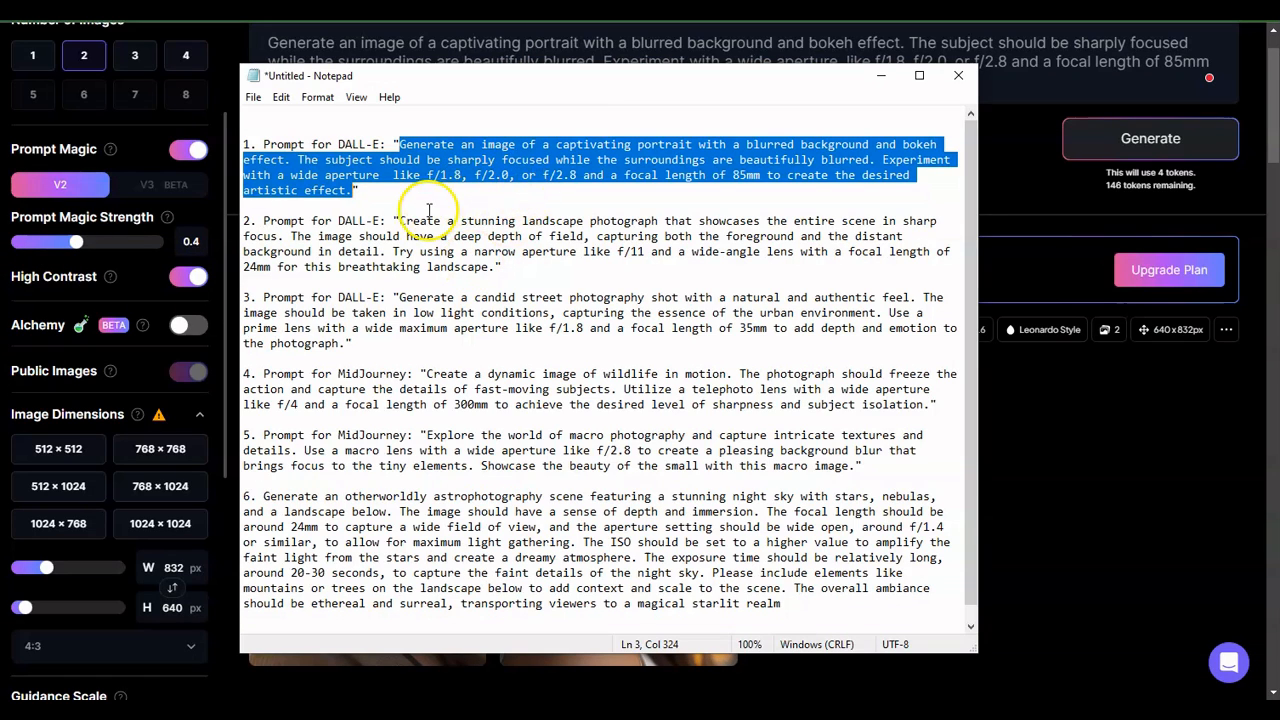
pyautogui.click(400, 222)
pyautogui.moveTo(400, 222); pyautogui.dragTo(493, 267)
pyautogui.hotkey('ctrl', 'c')
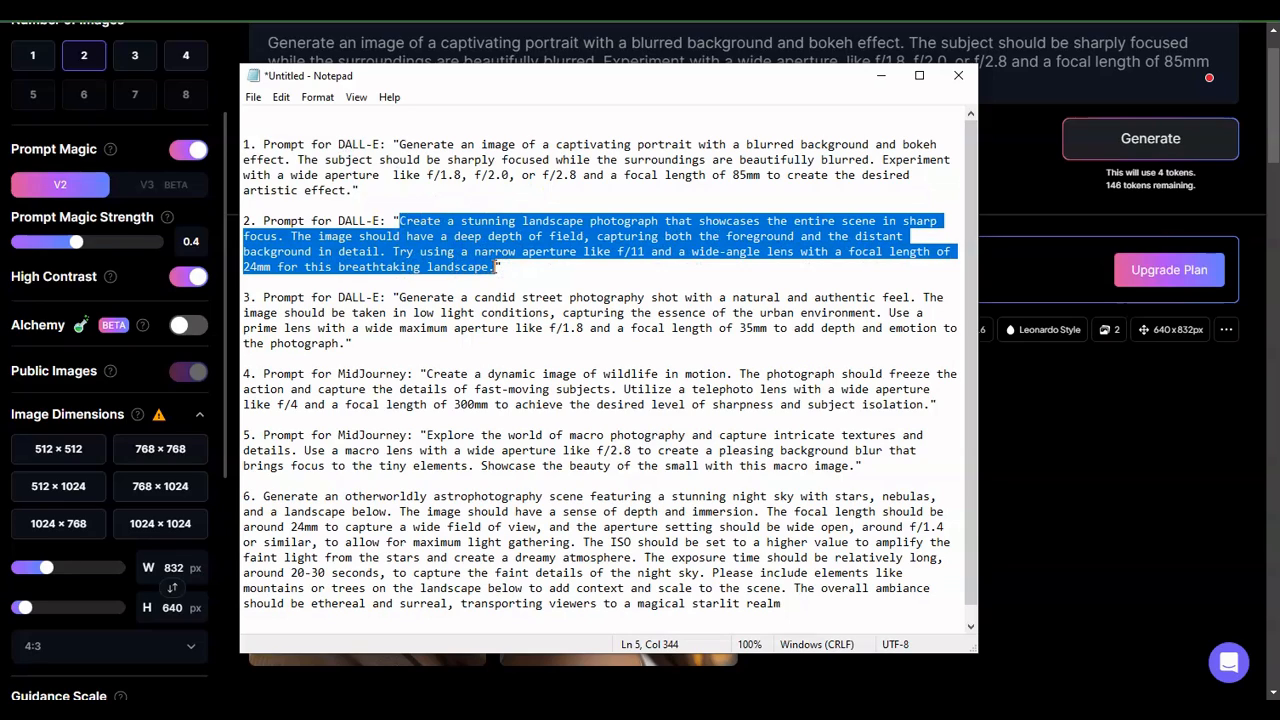
pyautogui.click(1062, 531)
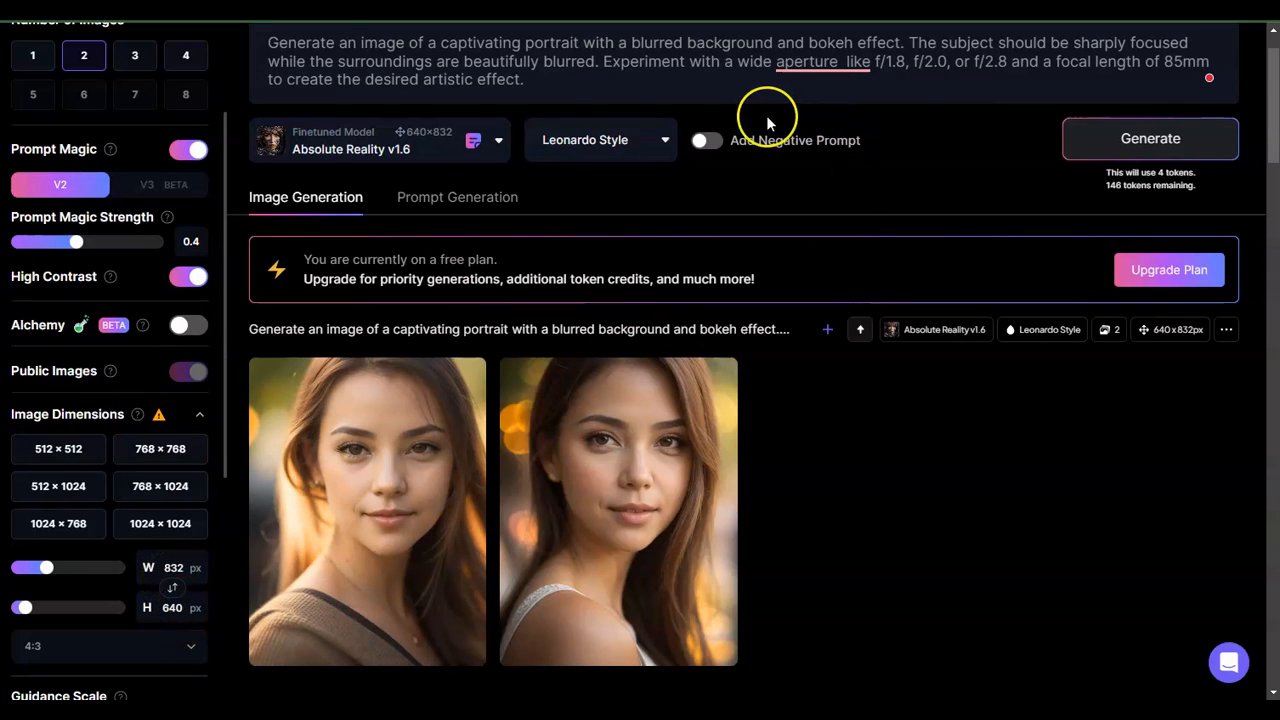
pyautogui.click(547, 86)
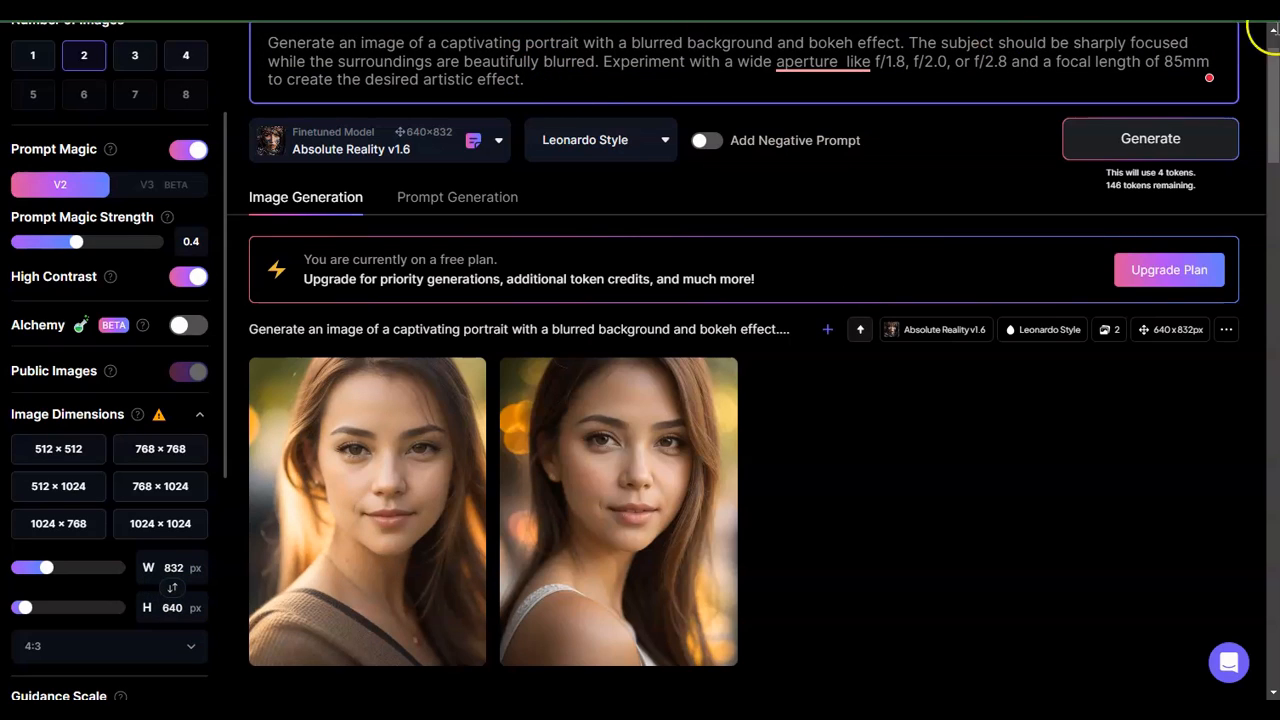
pyautogui.scroll(1, 1277, 85)
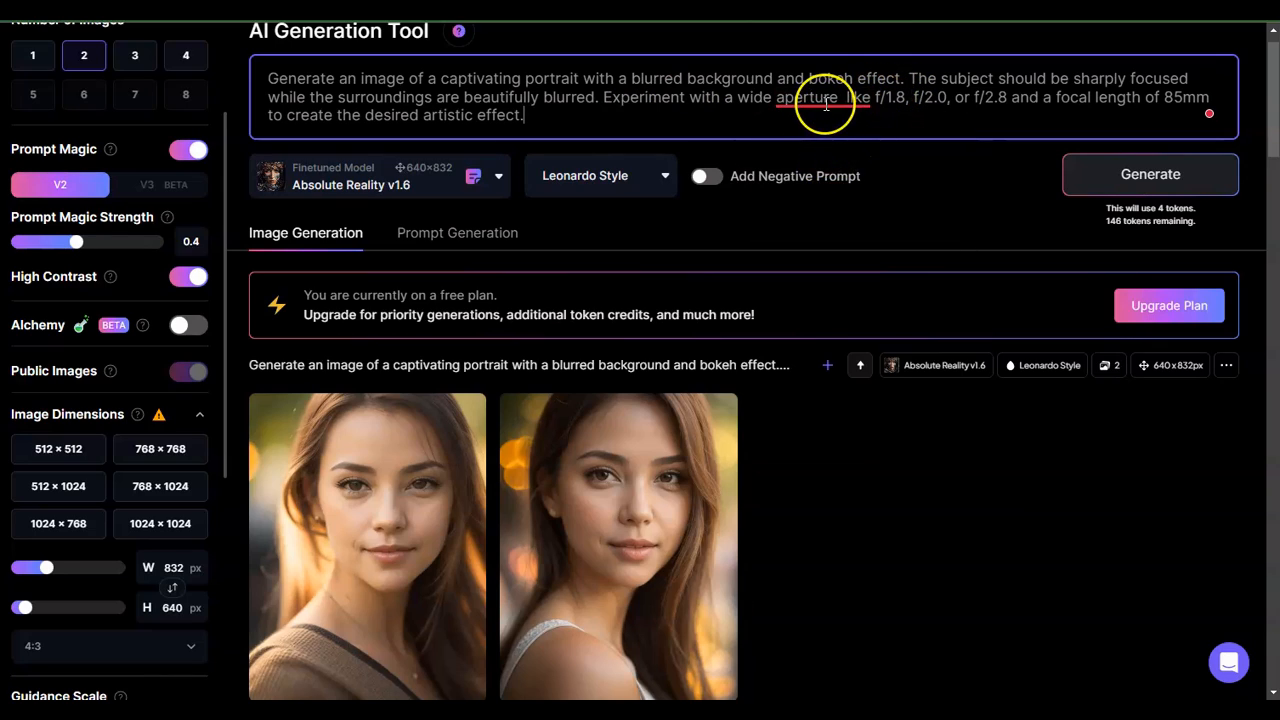
pyautogui.moveTo(826, 100)
pyautogui.click(826, 149)
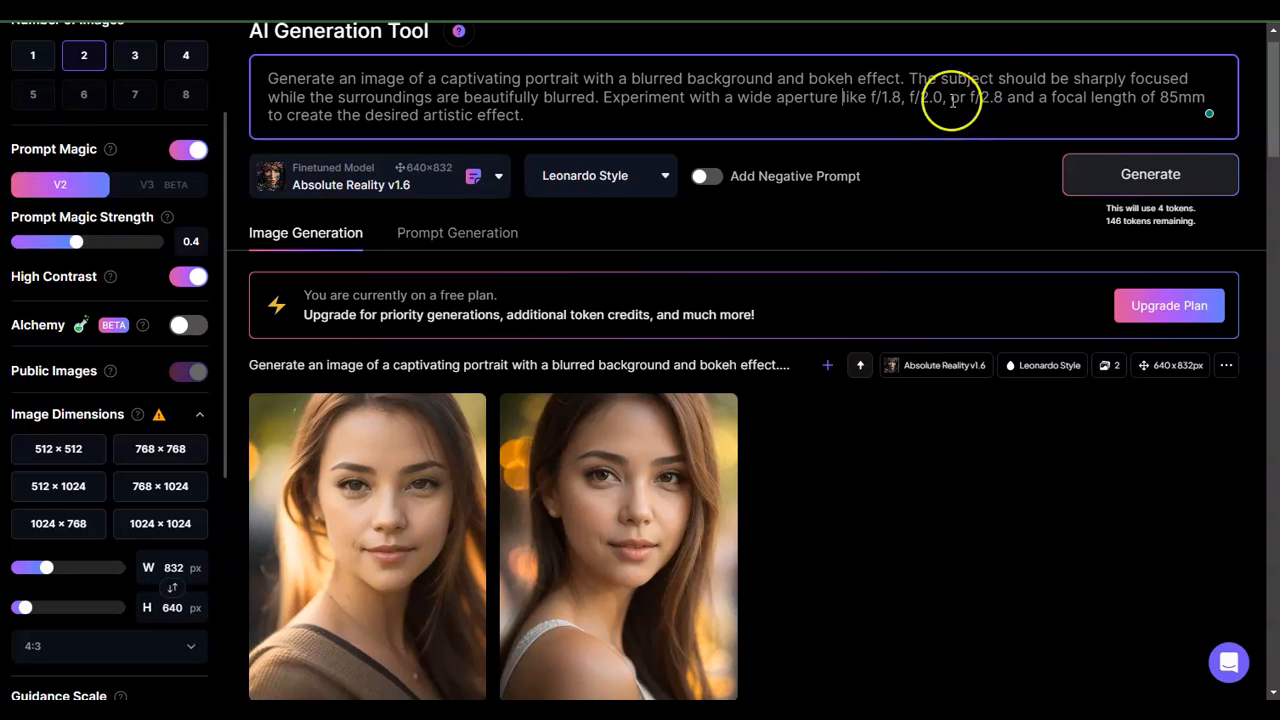
pyautogui.hotkey('ctrl', 'a')
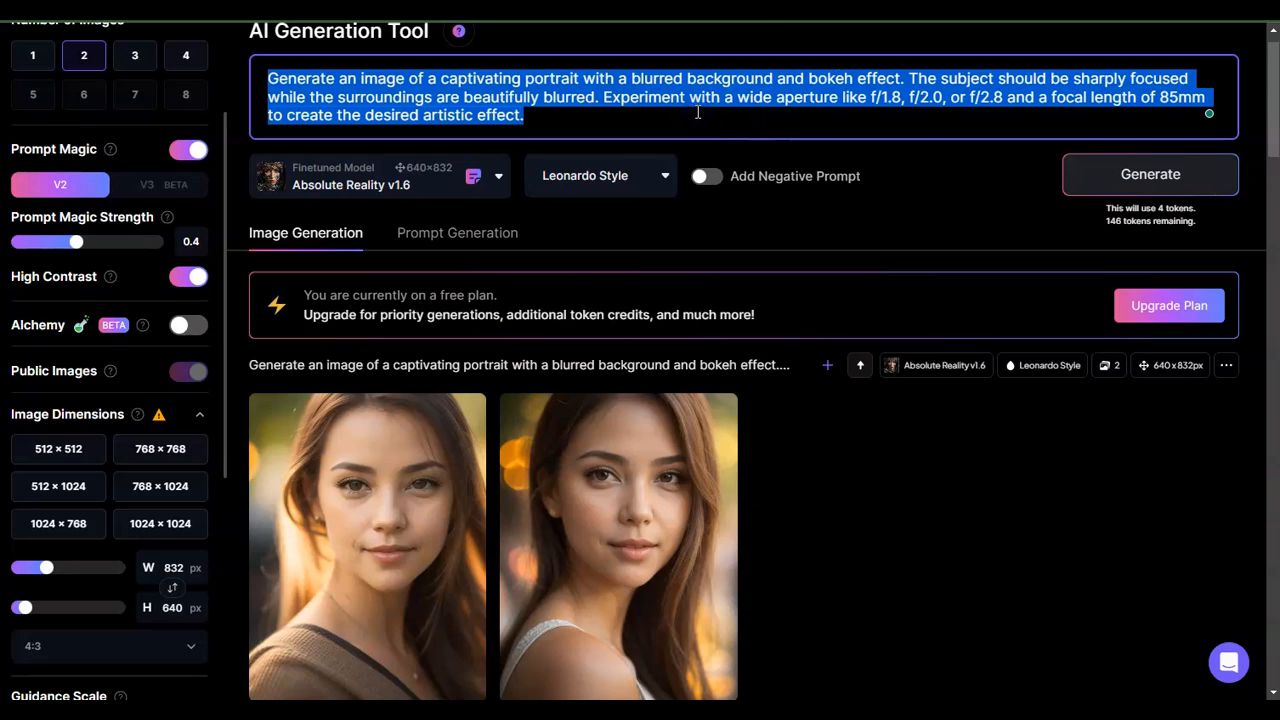
pyautogui.hotkey('ctrl', 'v')
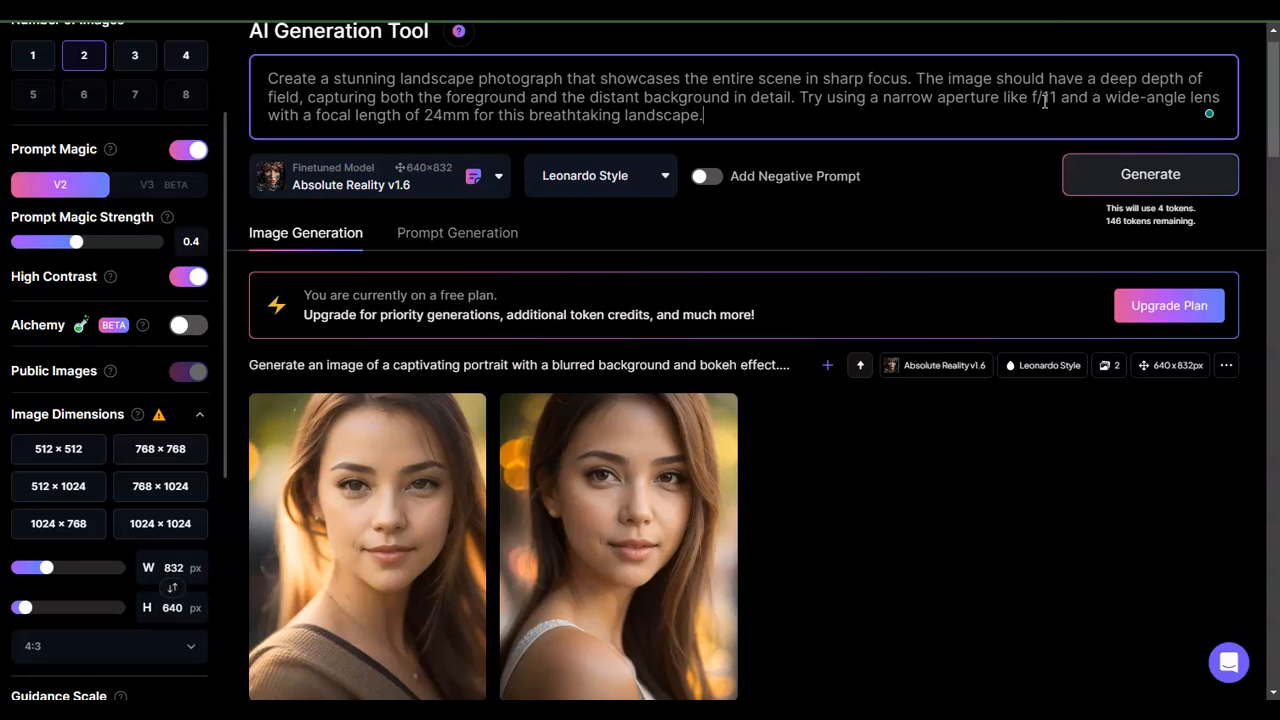
pyautogui.click(1140, 176)
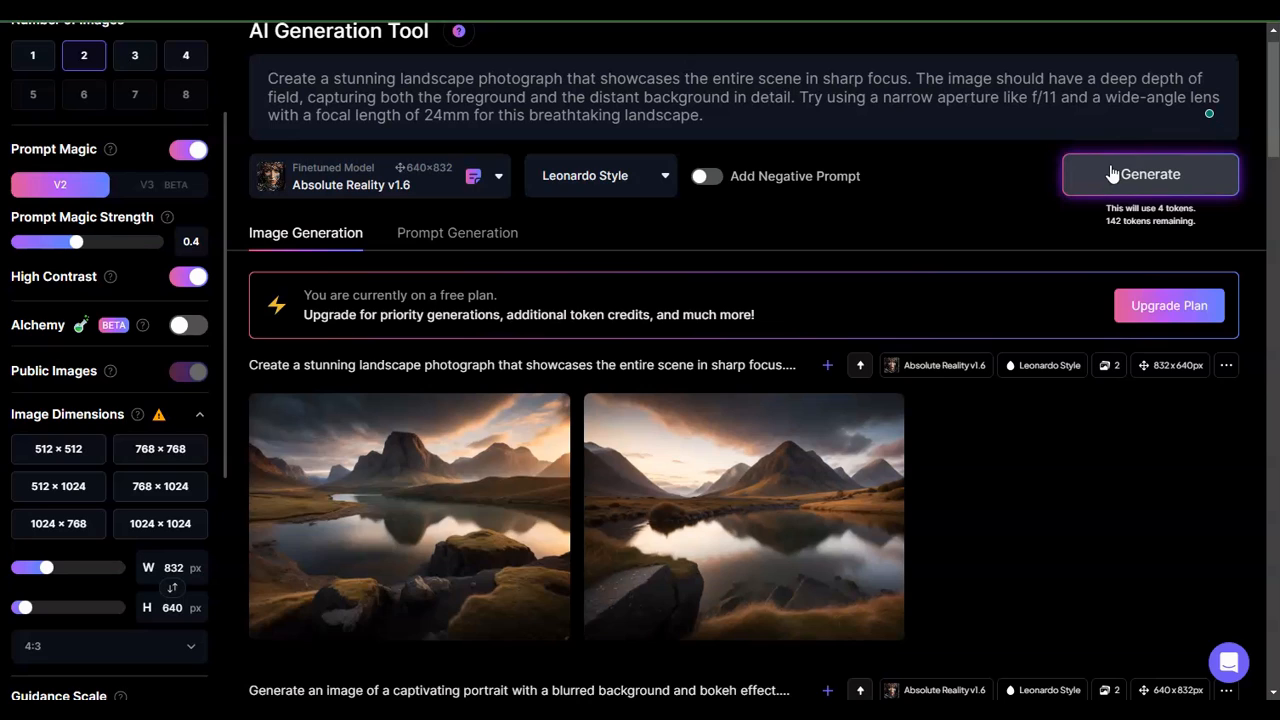
# - Open the generated landscape images full size and page through both
pyautogui.click(462, 476)
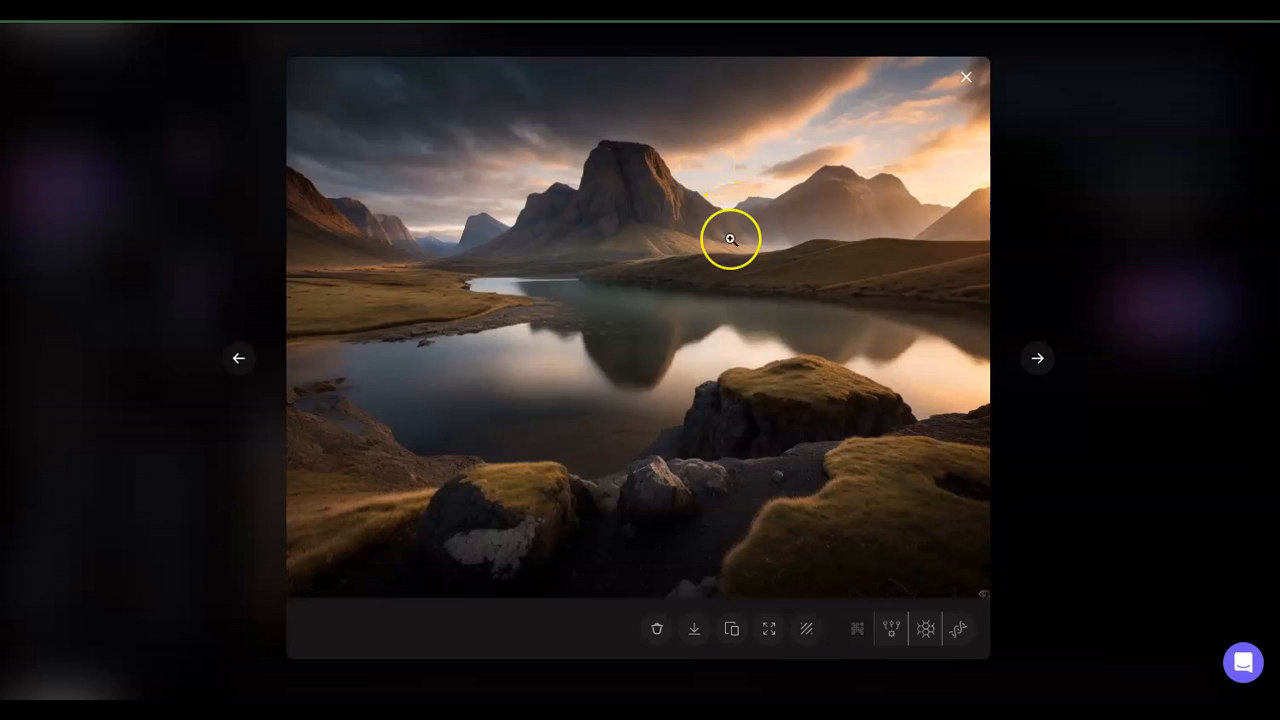
pyautogui.click(1038, 356)
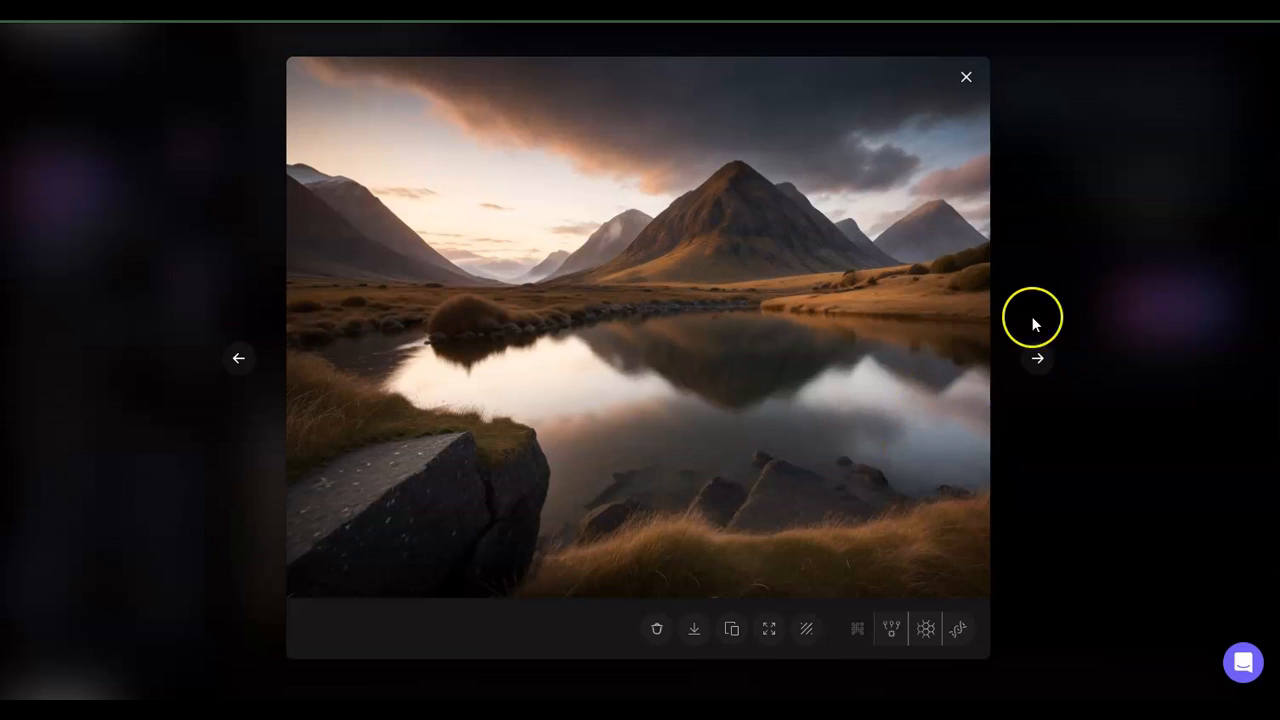
pyautogui.click(967, 82)
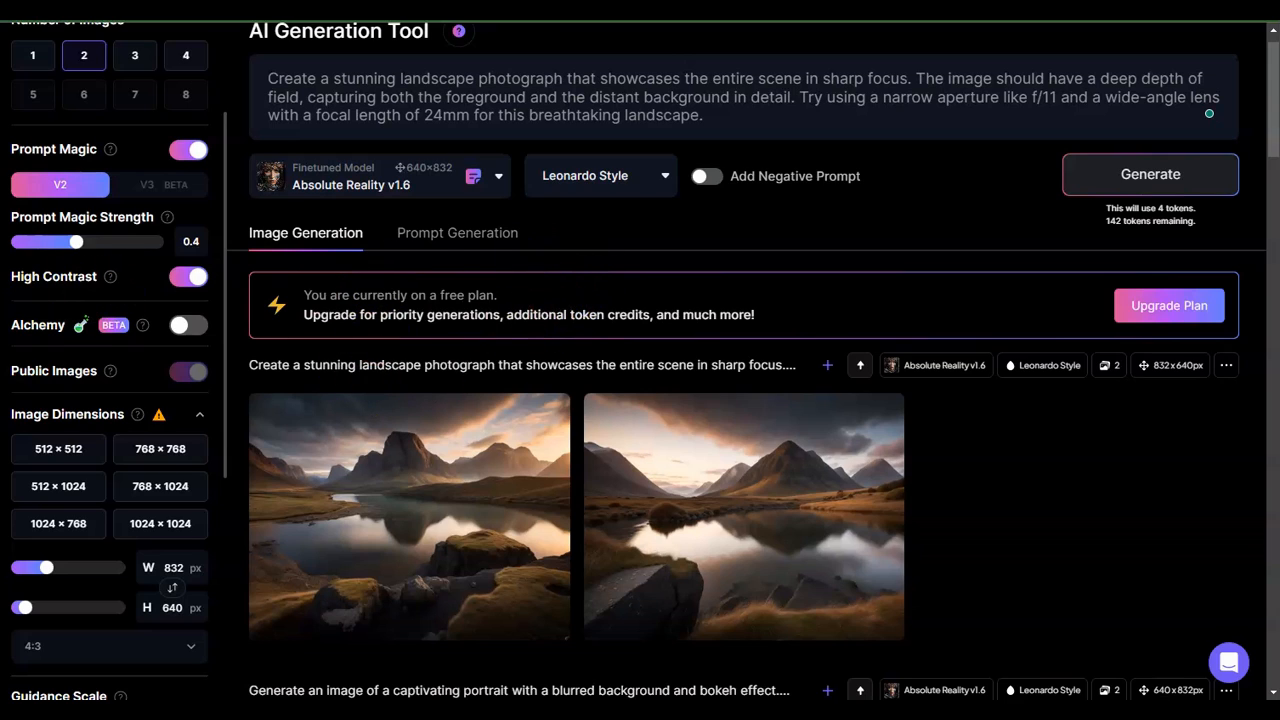
# - Replace the prompt with the candid street photography prompt copied from Notepad and generate images
pyautogui.hotkey('alt', 'Tab')
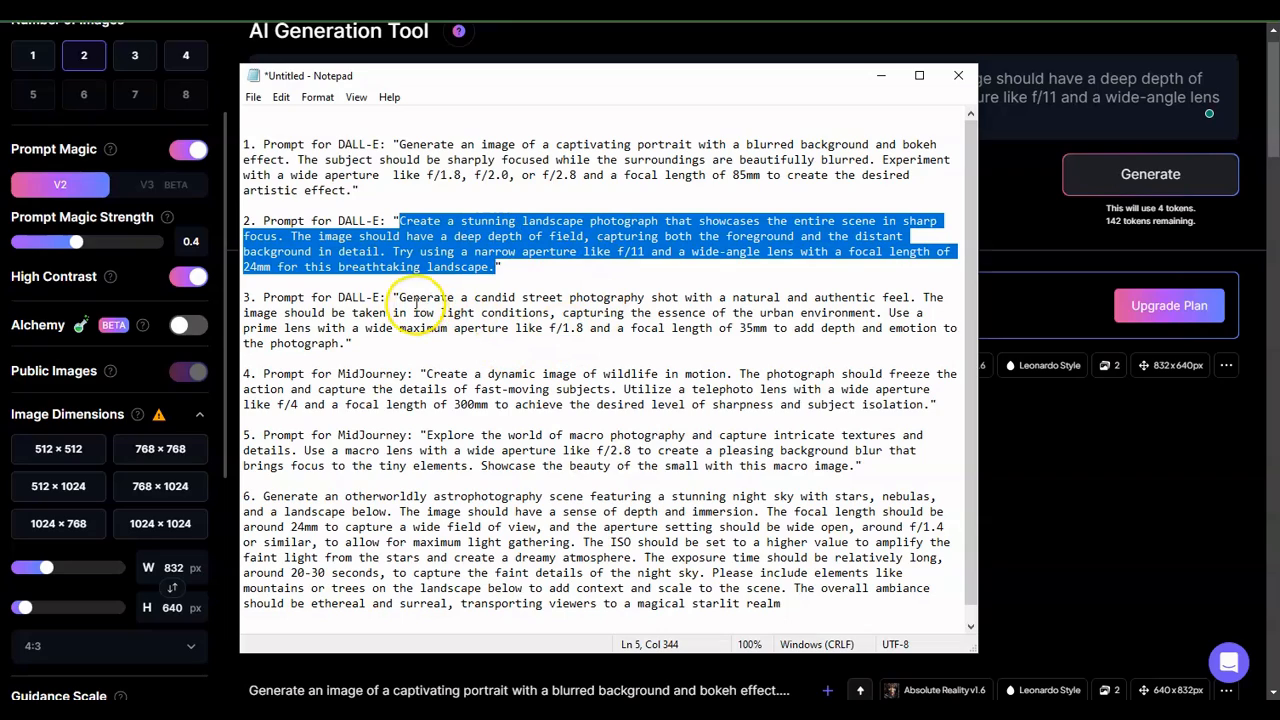
pyautogui.moveTo(399, 298); pyautogui.dragTo(350, 344)
pyautogui.hotkey('ctrl', 'c')
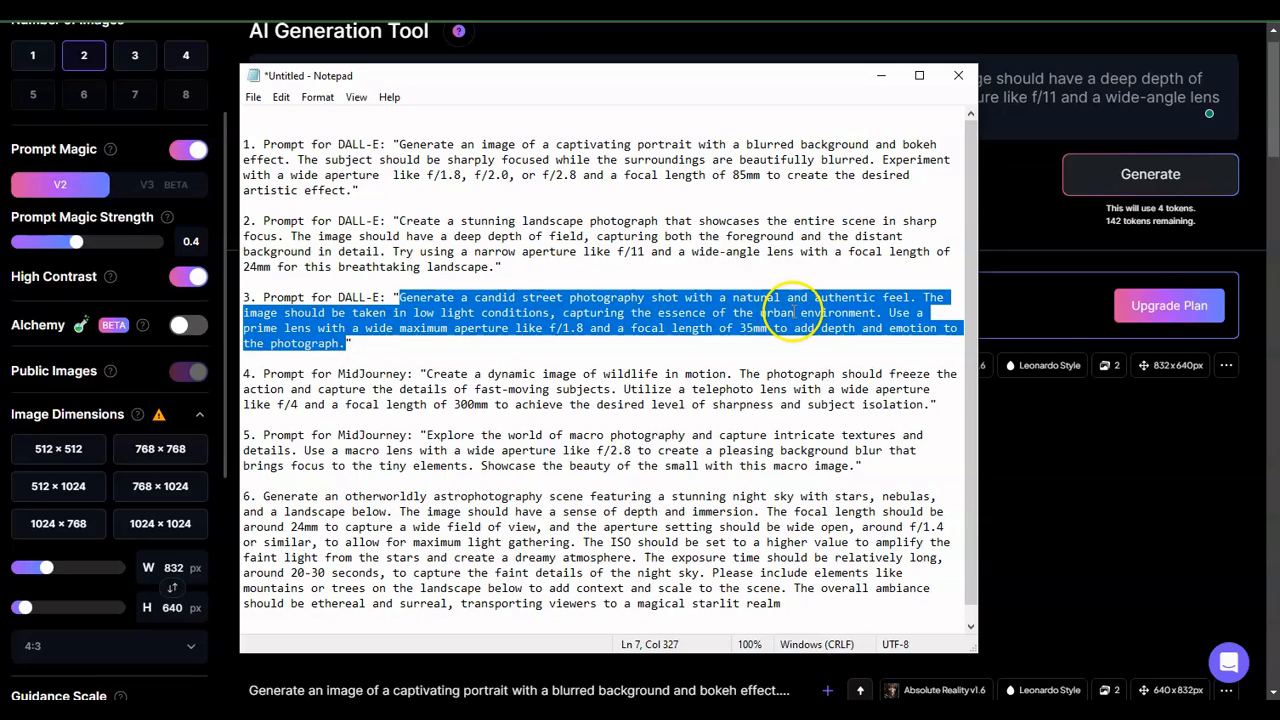
pyautogui.click(1017, 427)
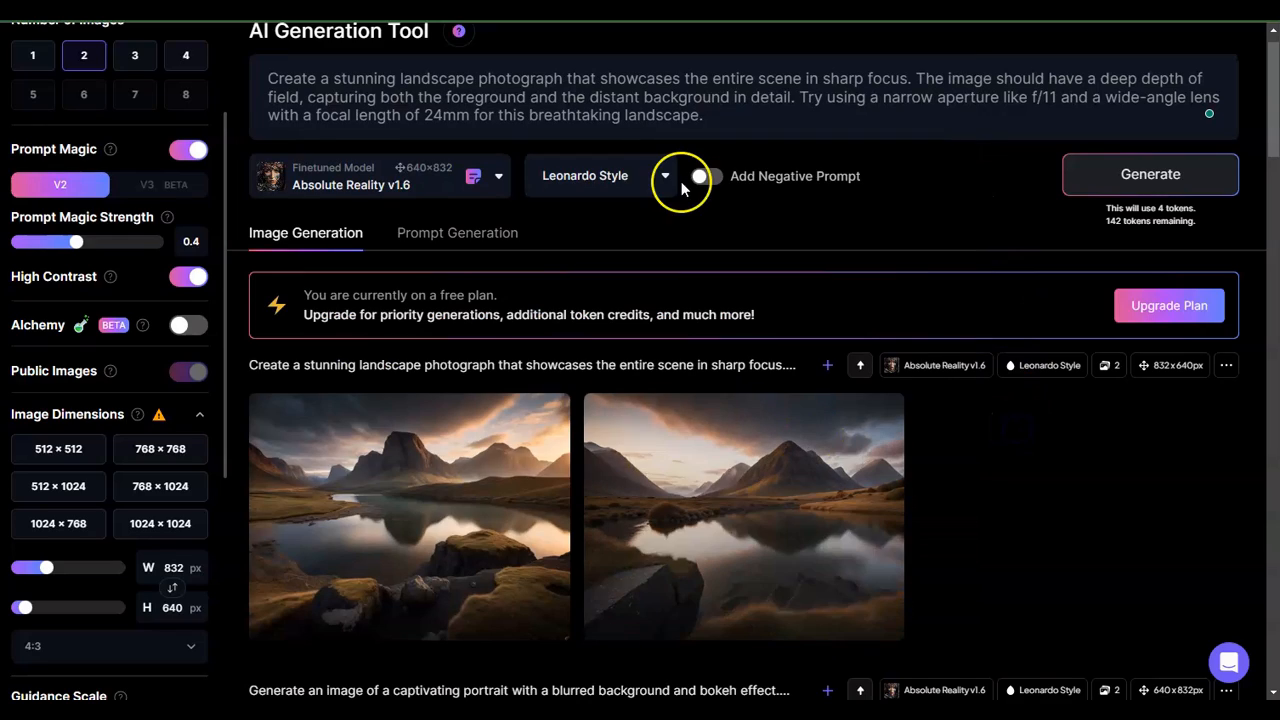
pyautogui.doubleClick(529, 67)
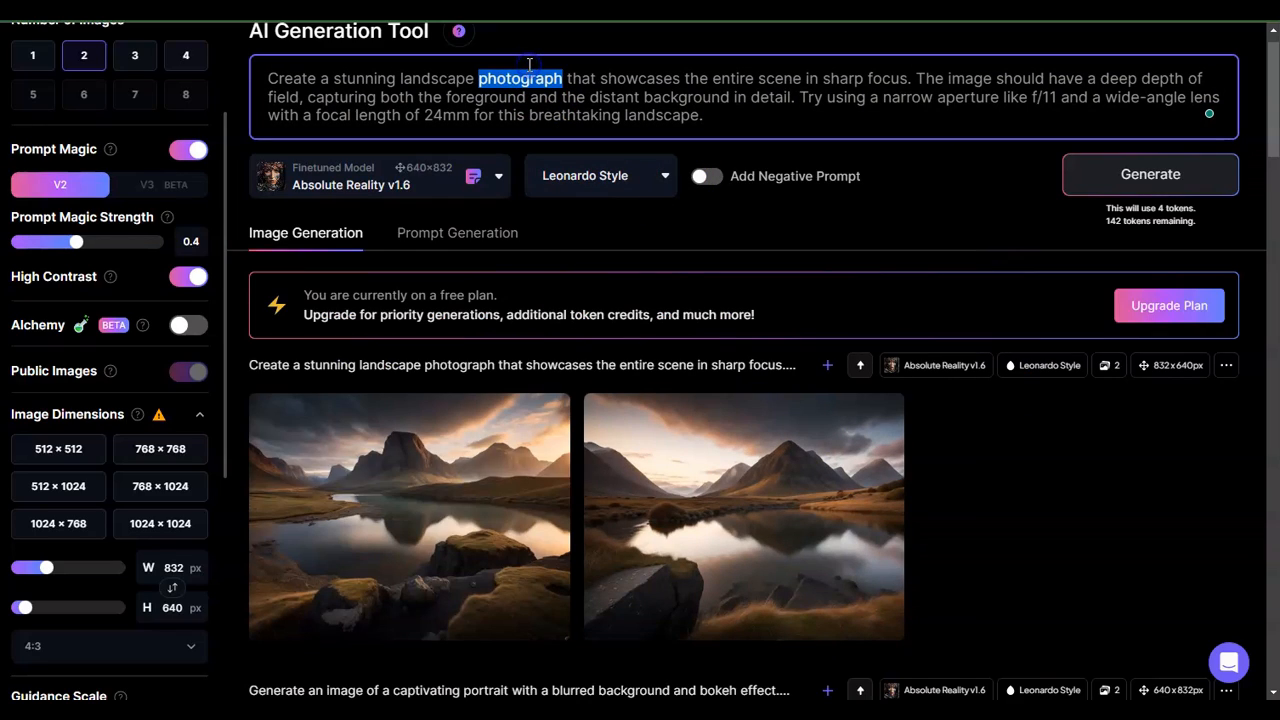
pyautogui.click(530, 69)
pyautogui.doubleClick(539, 68)
pyautogui.tripleClick(539, 70)
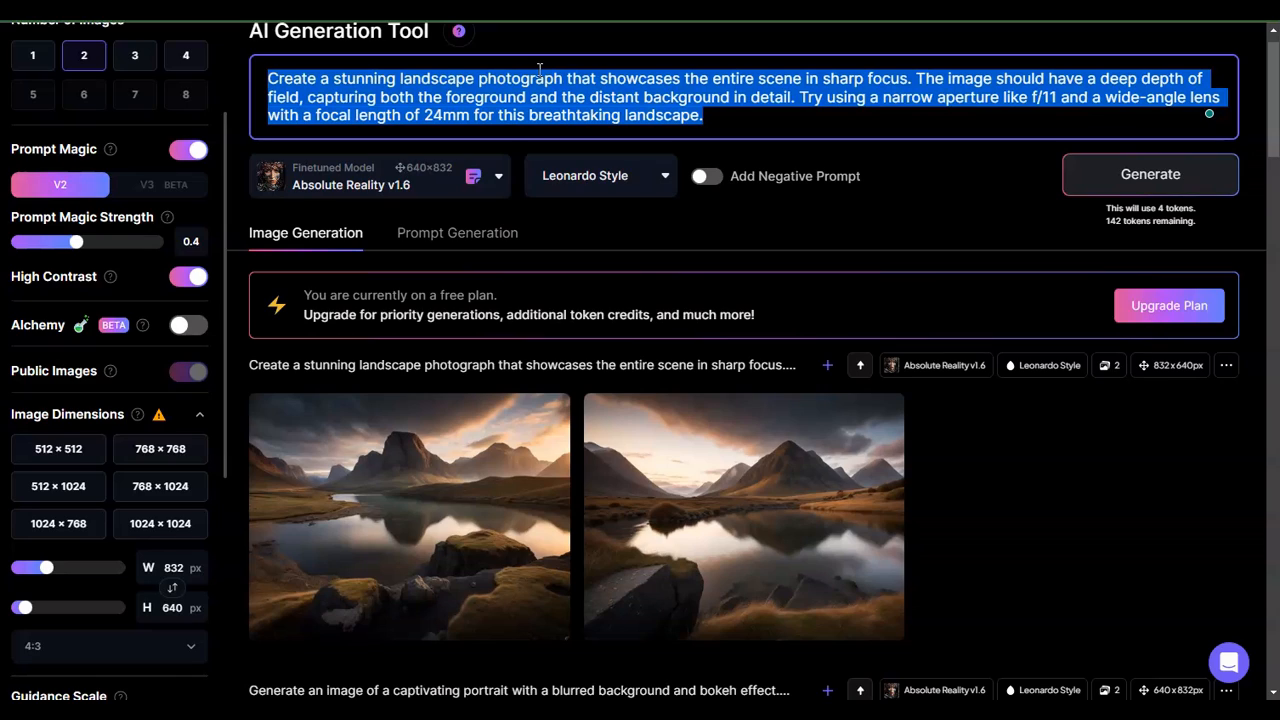
pyautogui.hotkey('ctrl', 'v')
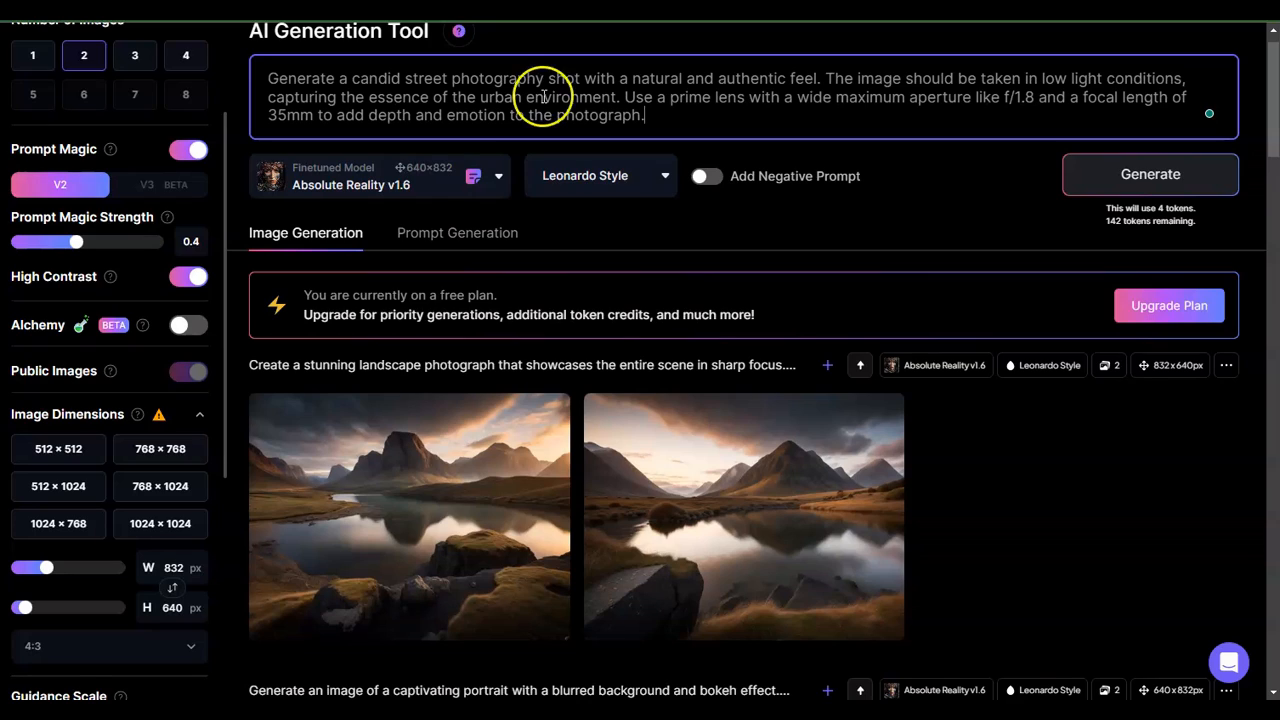
pyautogui.click(1125, 195)
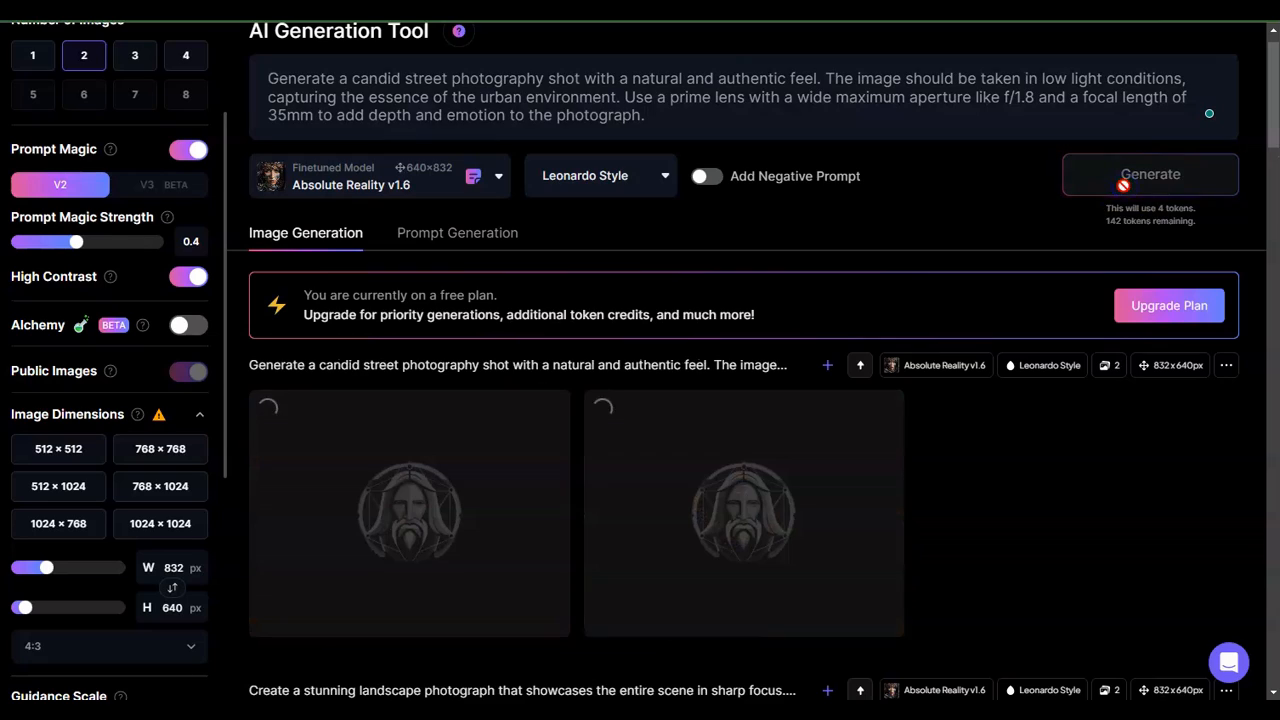
# - Open the generated street photography images full size and page through both
pyautogui.click(786, 129)
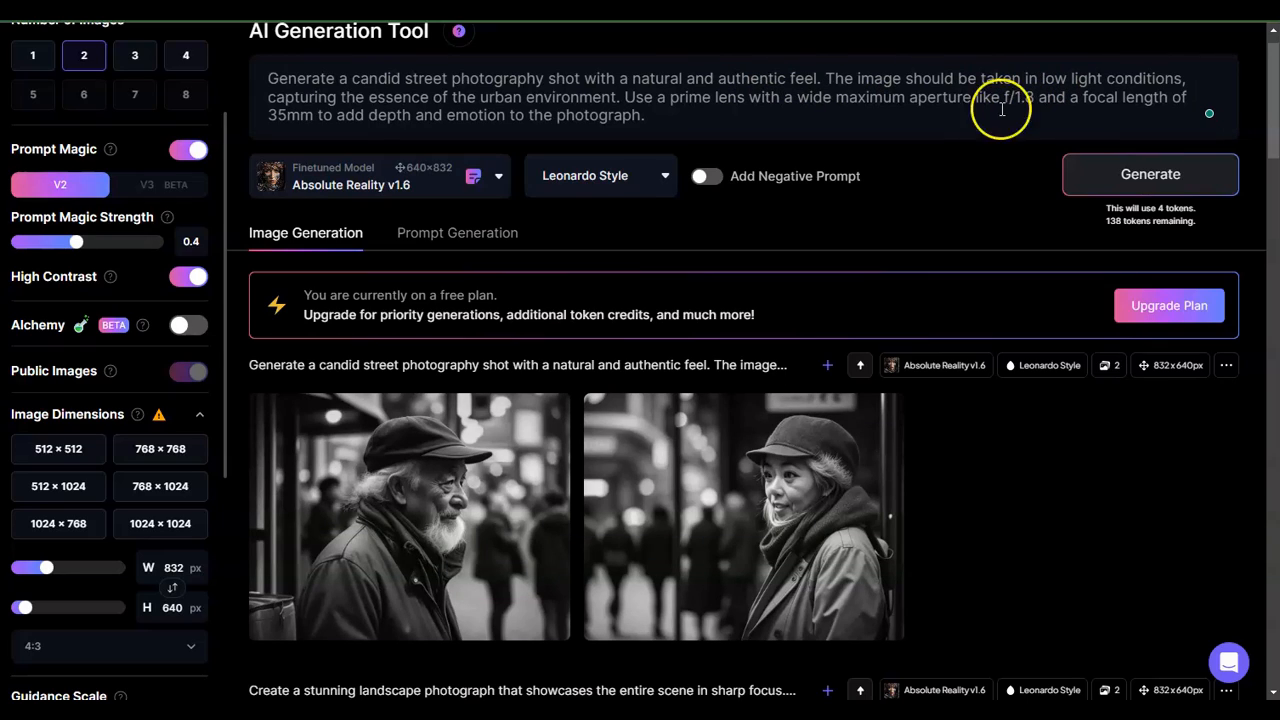
pyautogui.moveTo(500, 434)
pyautogui.click(474, 474)
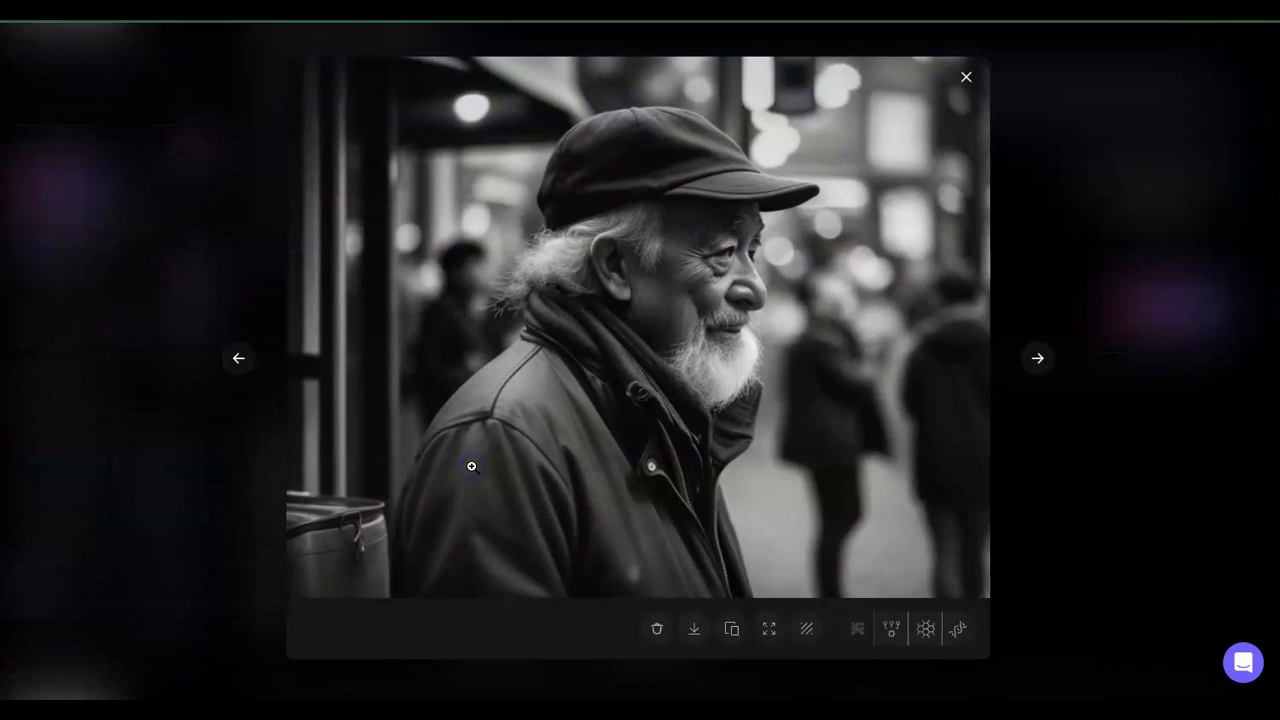
pyautogui.click(1038, 360)
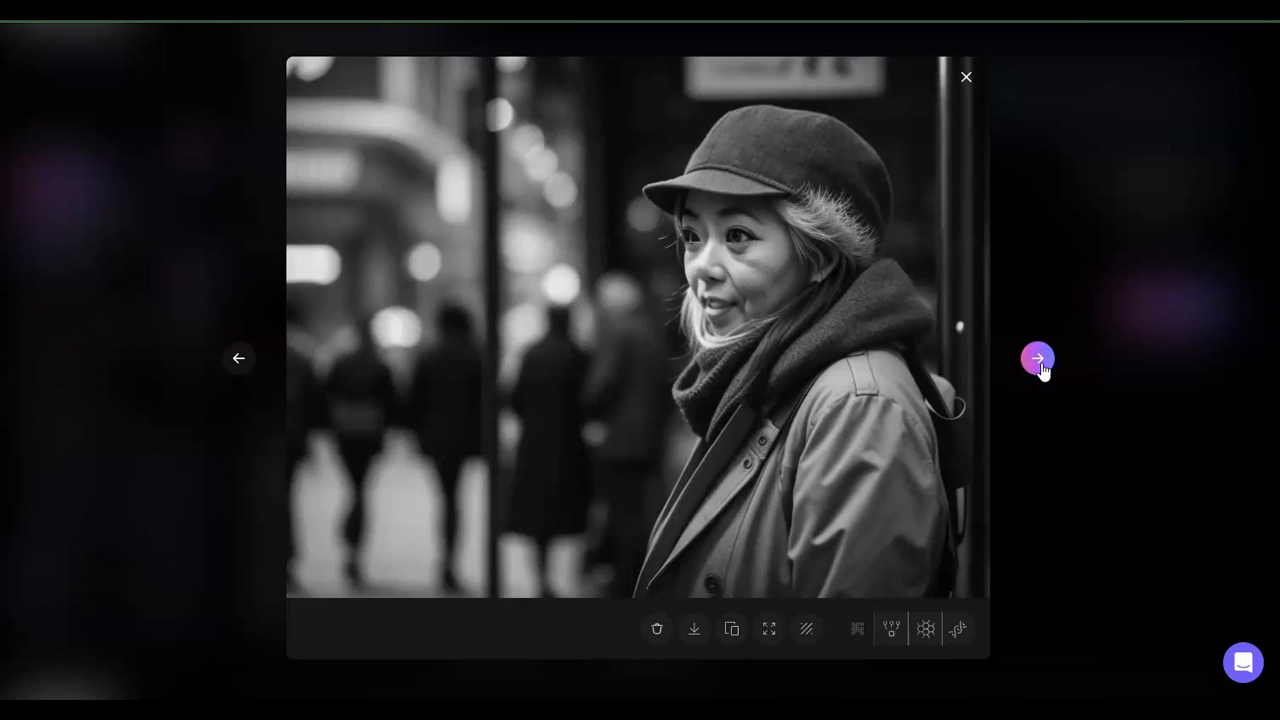
pyautogui.click(966, 79)
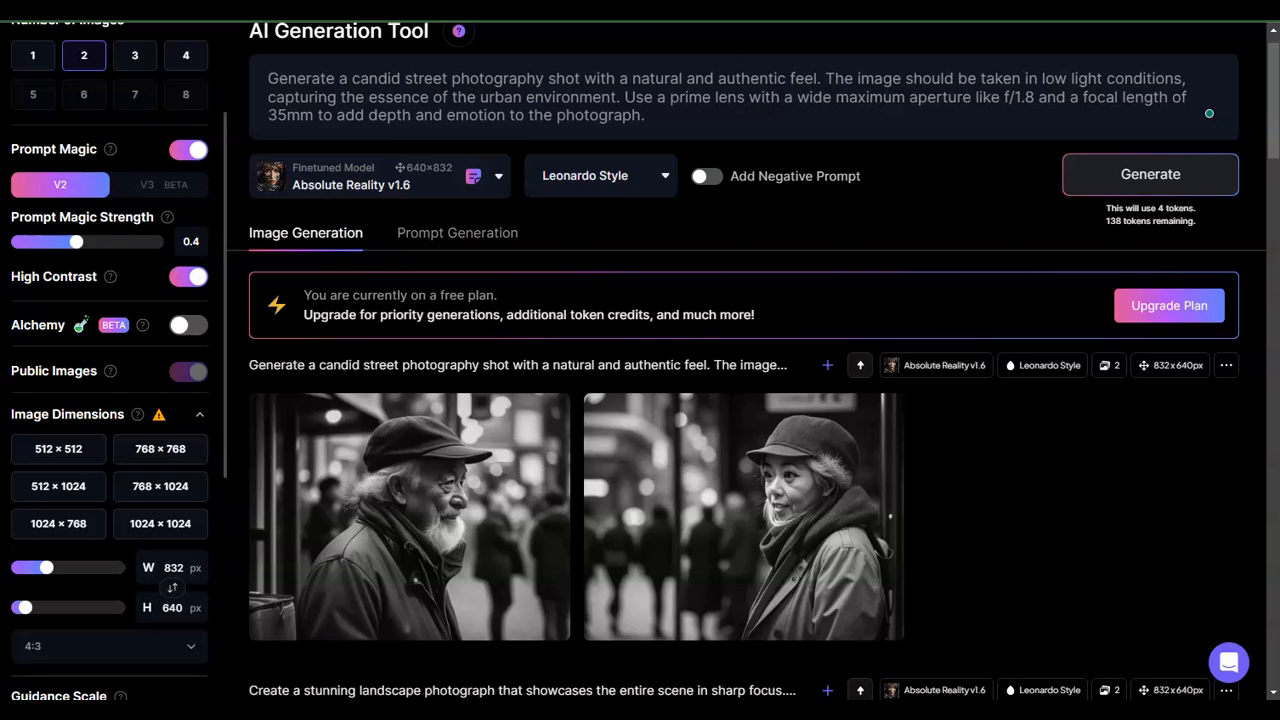
# - Replace the prompt with the wildlife-in-motion telephoto prompt copied from Notepad and generate images
pyautogui.hotkey('alt', 'Tab')
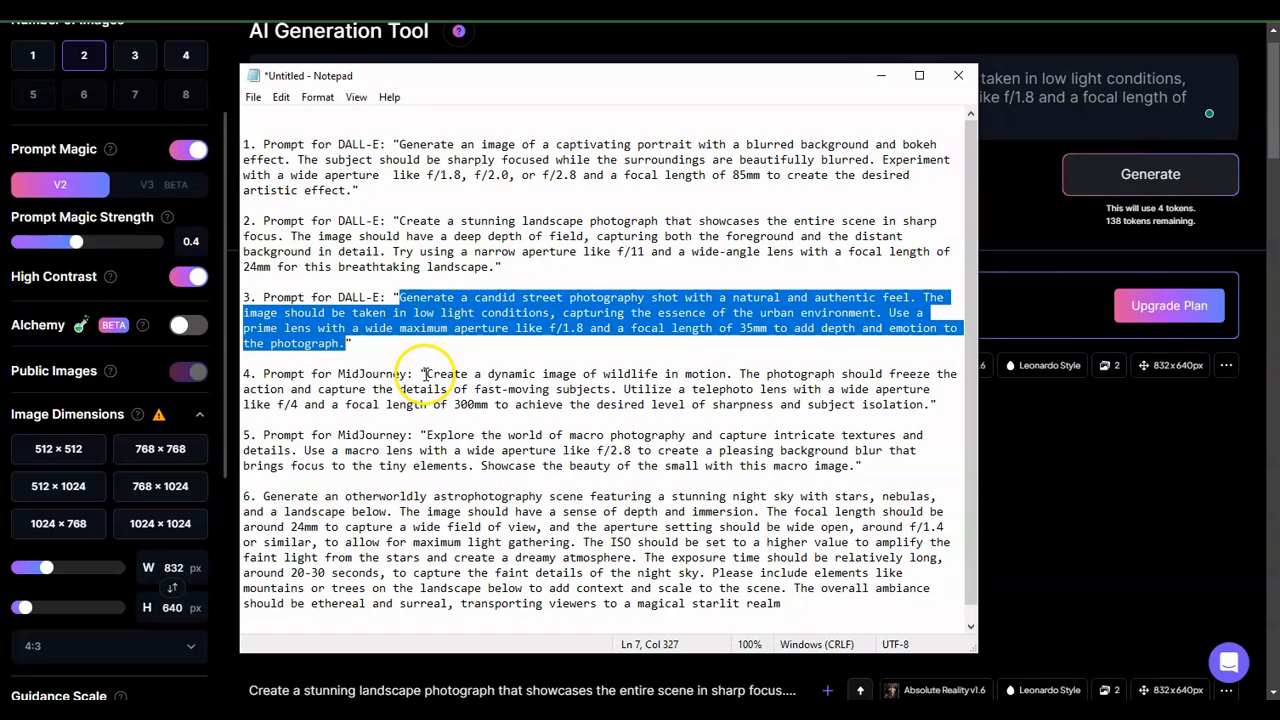
pyautogui.moveTo(426, 374); pyautogui.dragTo(935, 402)
pyautogui.hotkey('ctrl', 'c')
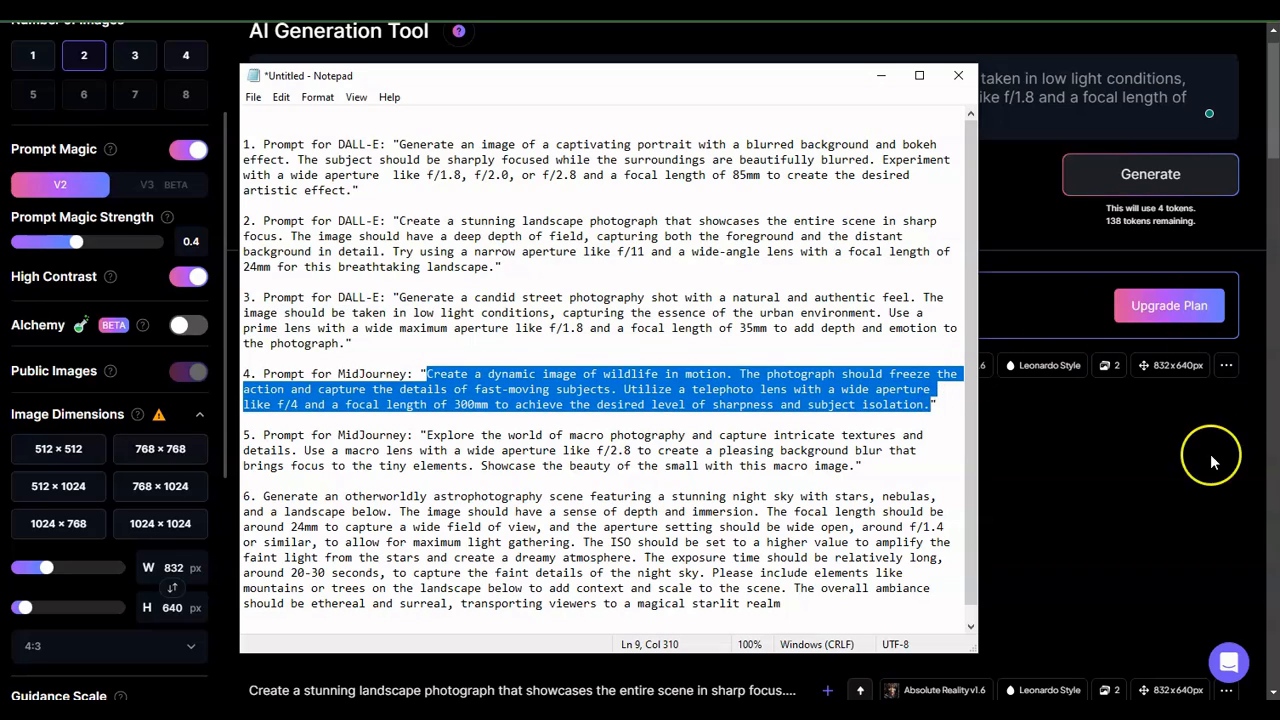
pyautogui.click(1140, 470)
pyautogui.click(808, 94)
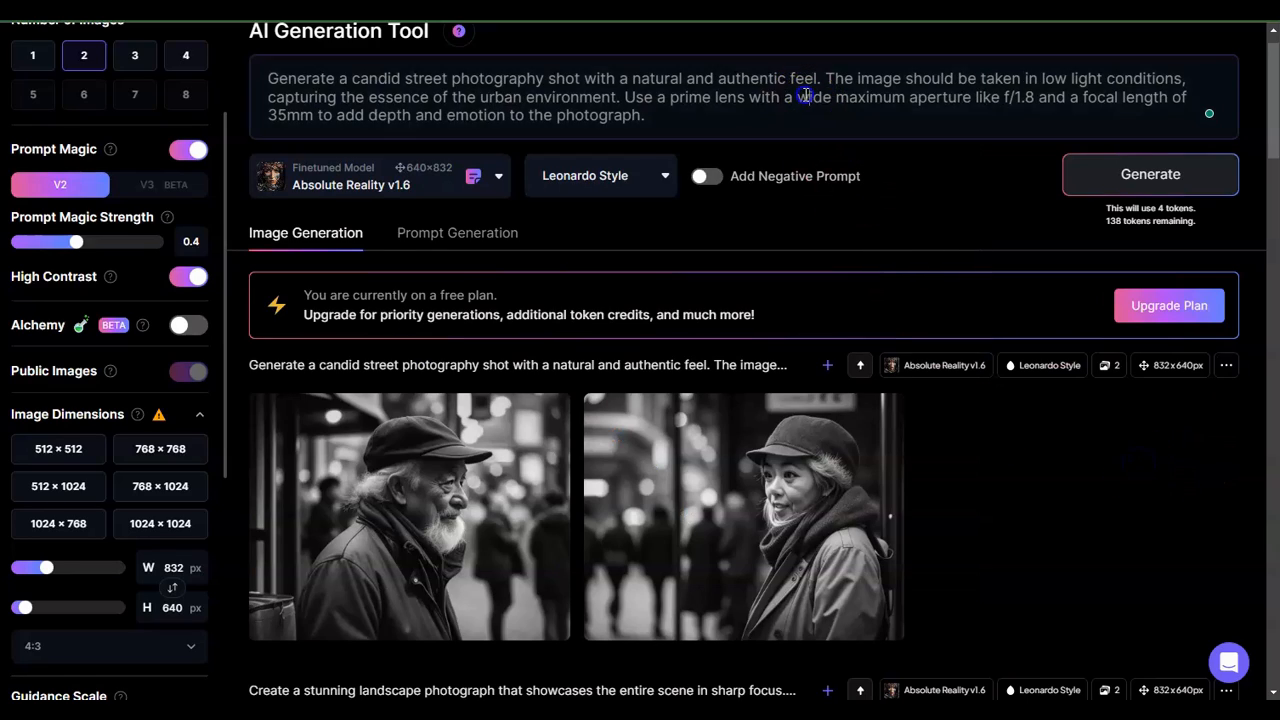
pyautogui.hotkey('ctrl', 'a')
pyautogui.hotkey('ctrl', 'v')
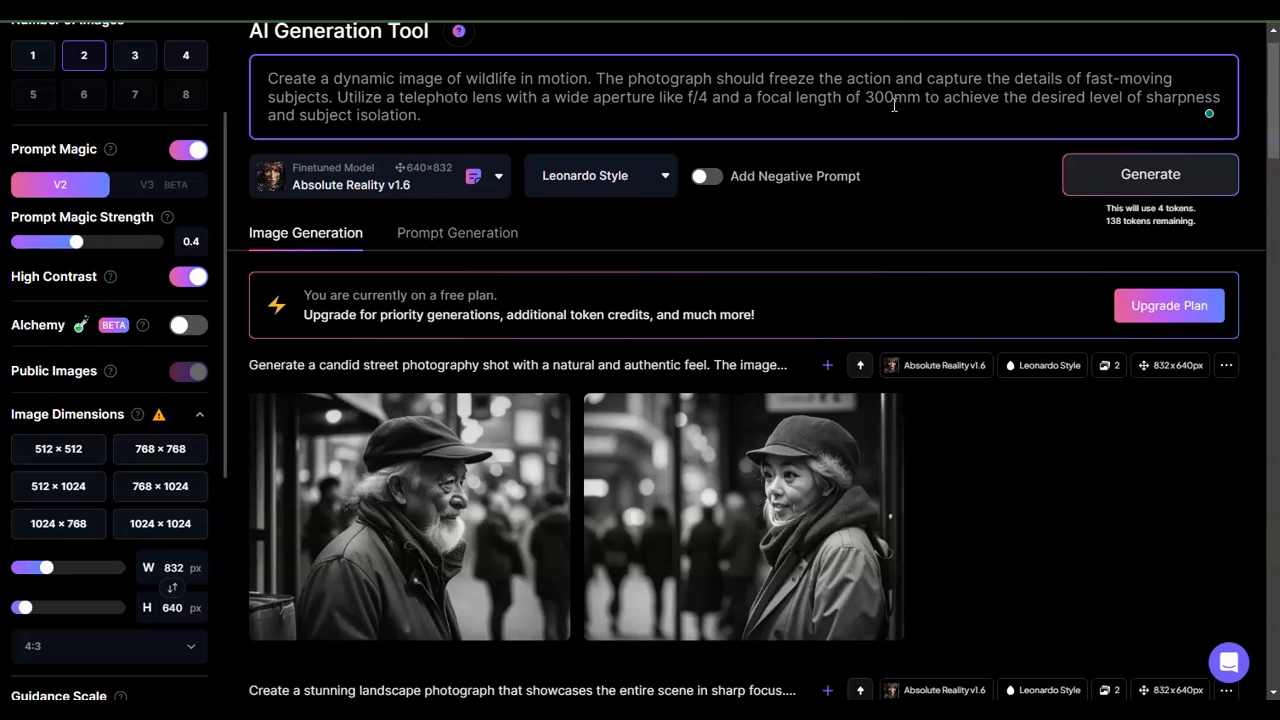
pyautogui.click(1107, 184)
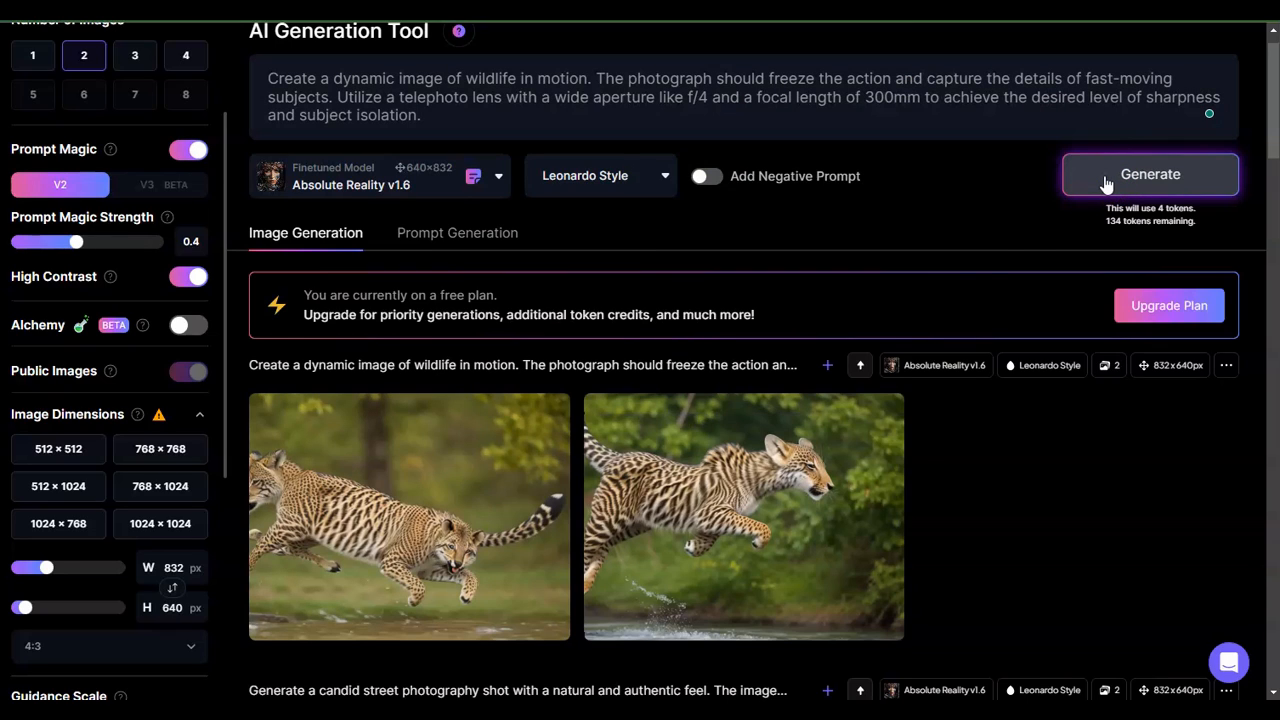
# - Open the generated wildlife images full size and page through both
pyautogui.click(452, 541)
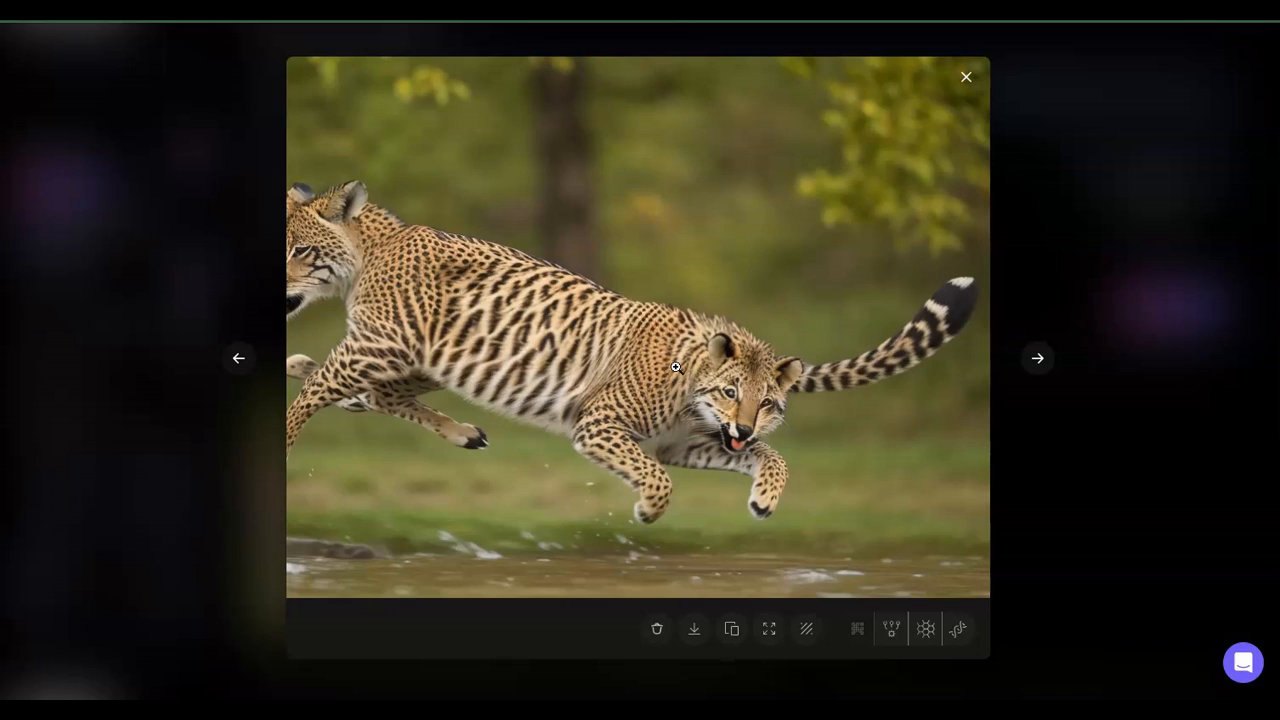
pyautogui.click(1046, 366)
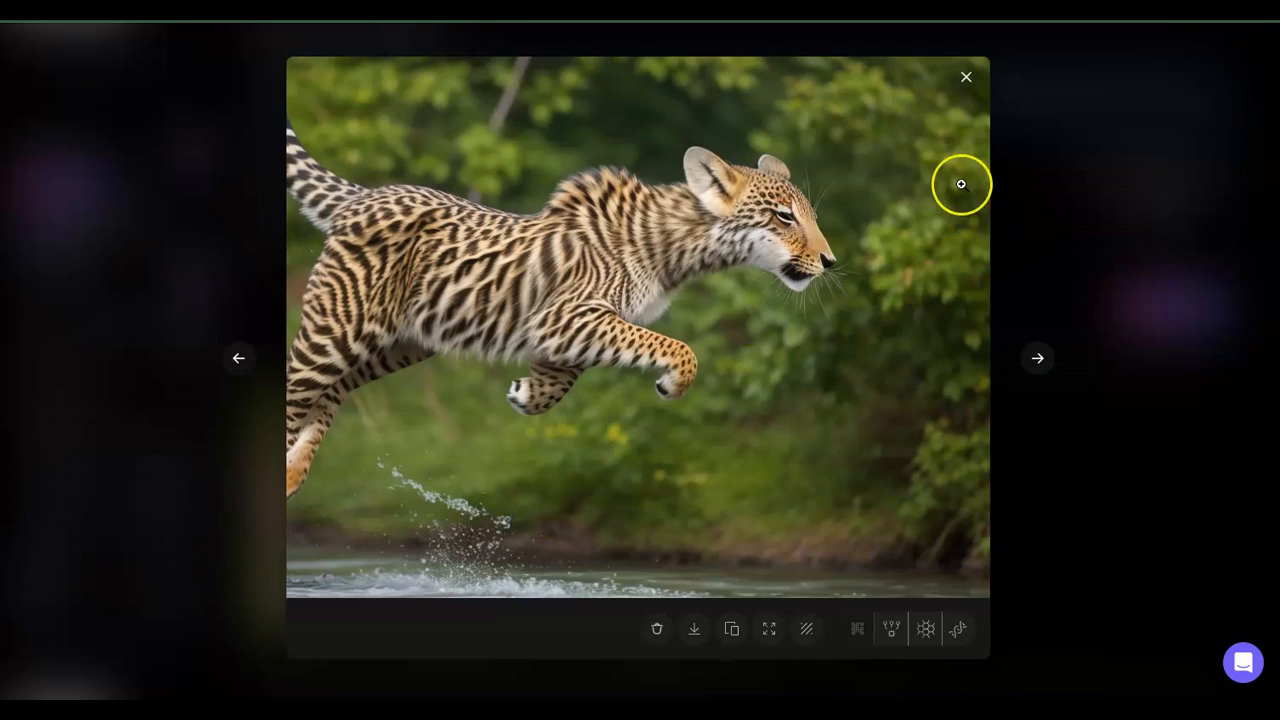
pyautogui.click(966, 88)
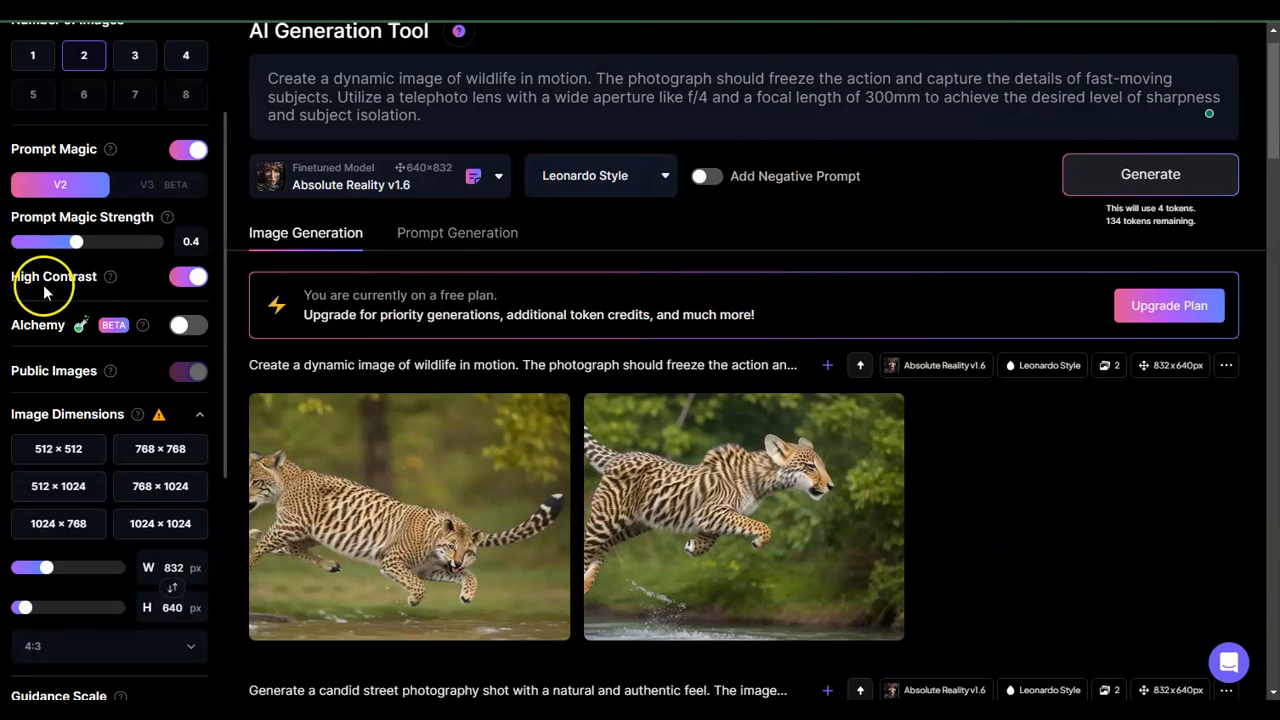
# - Replace the prompt with the macro photography prompt copied from Notepad and generate images
pyautogui.hotkey('alt', 'Tab')
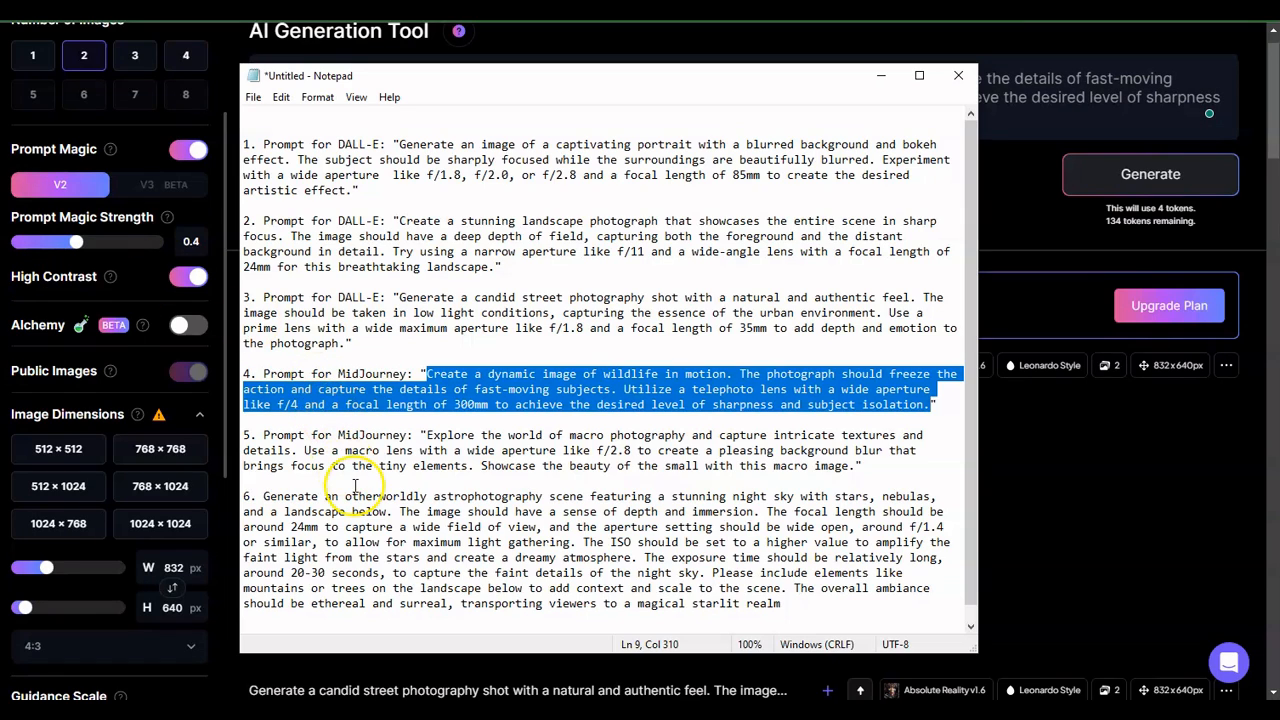
pyautogui.moveTo(427, 437); pyautogui.dragTo(858, 466)
pyautogui.hotkey('ctrl', 'c')
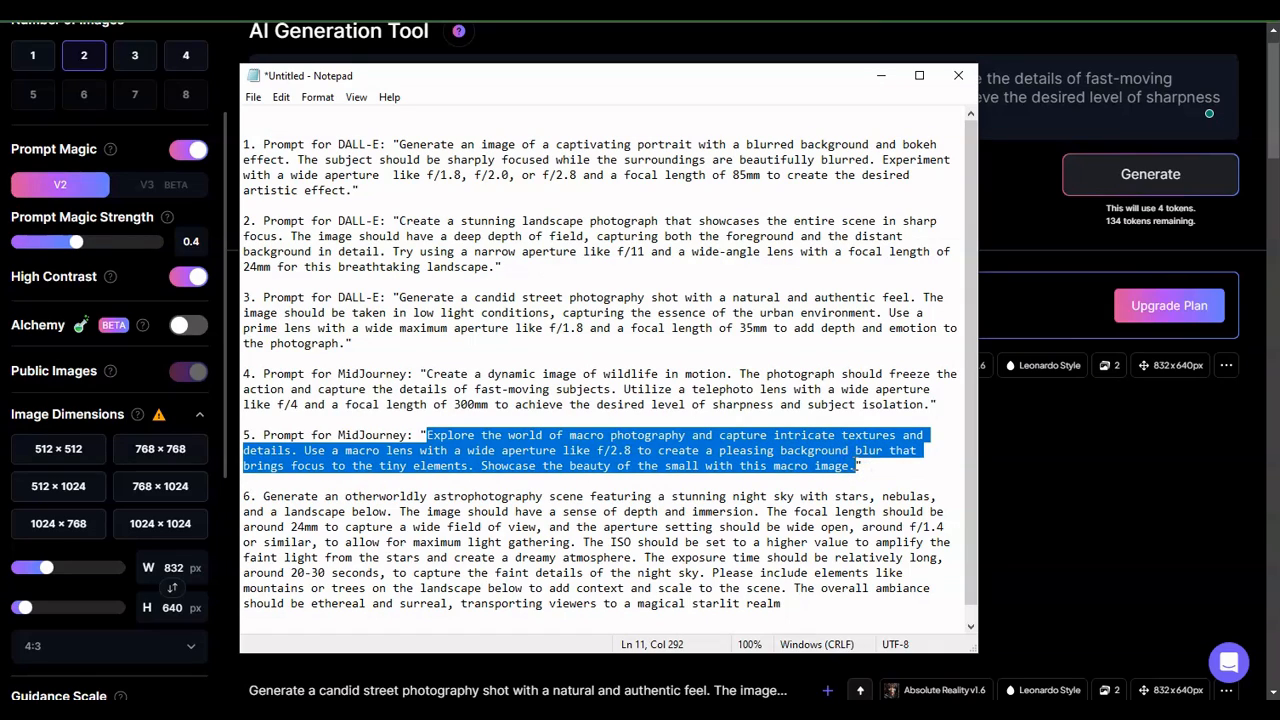
pyautogui.click(1071, 521)
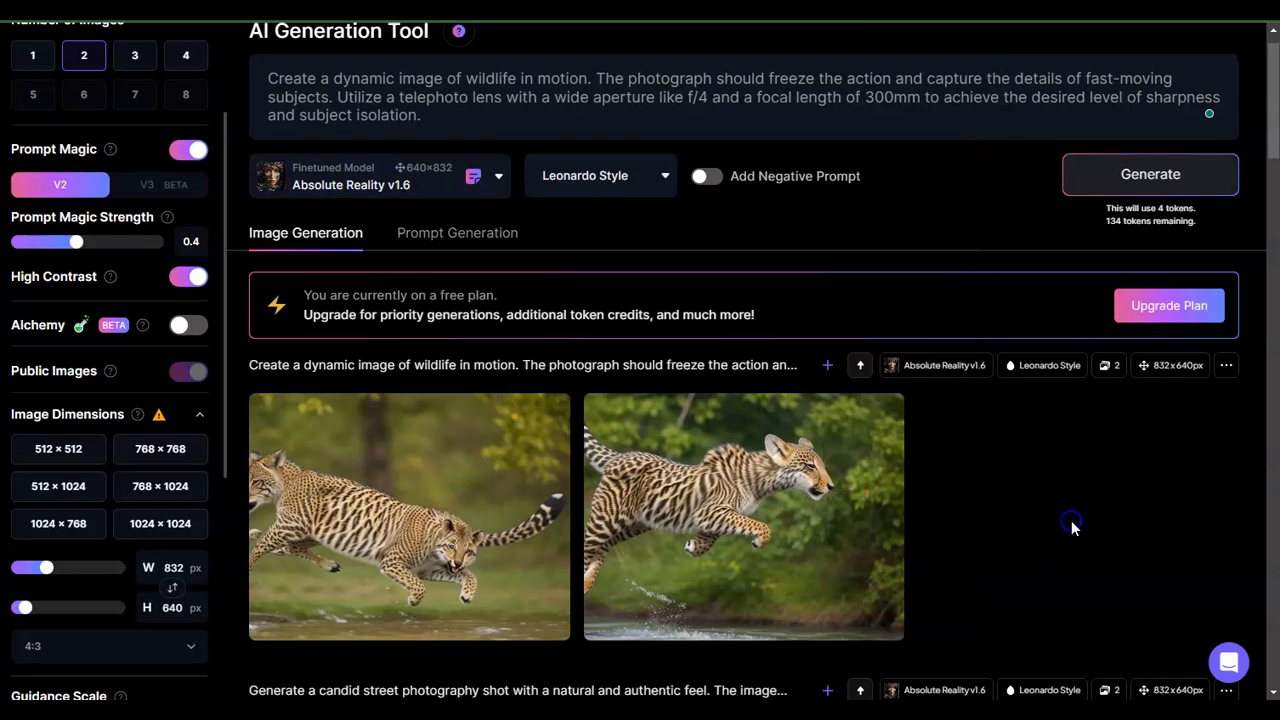
pyautogui.tripleClick(592, 80)
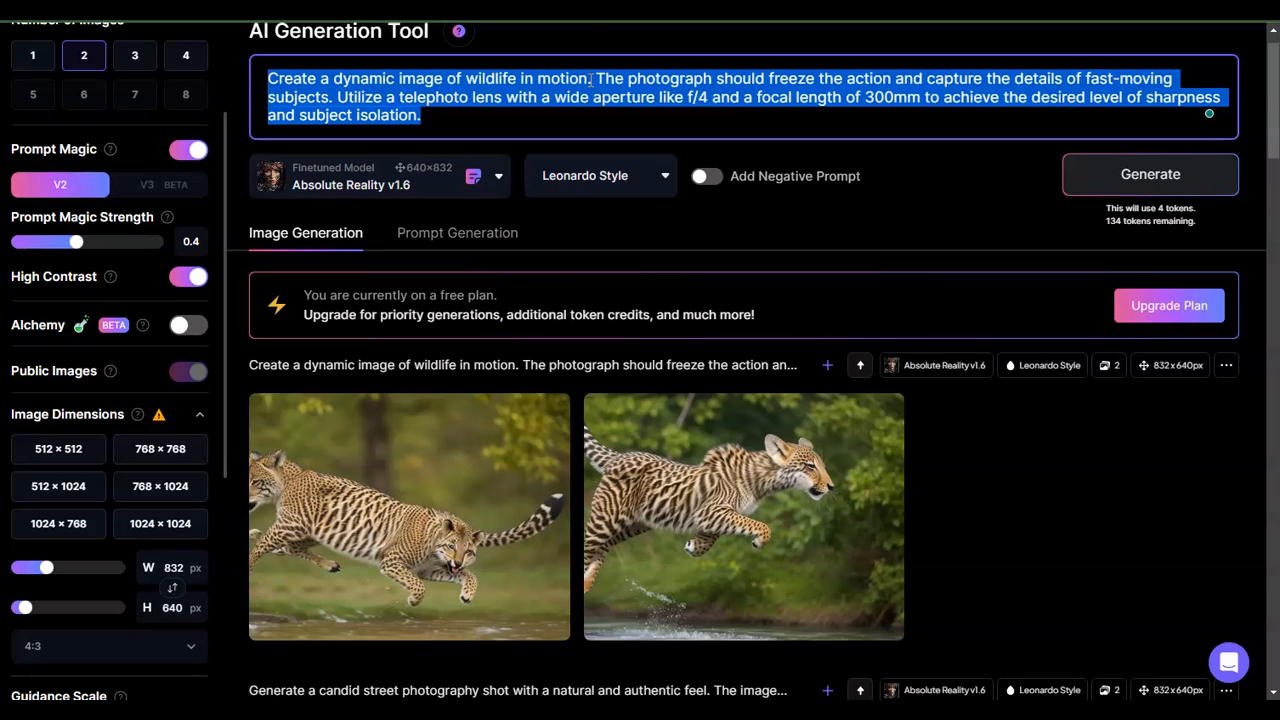
pyautogui.hotkey('ctrl', 'v')
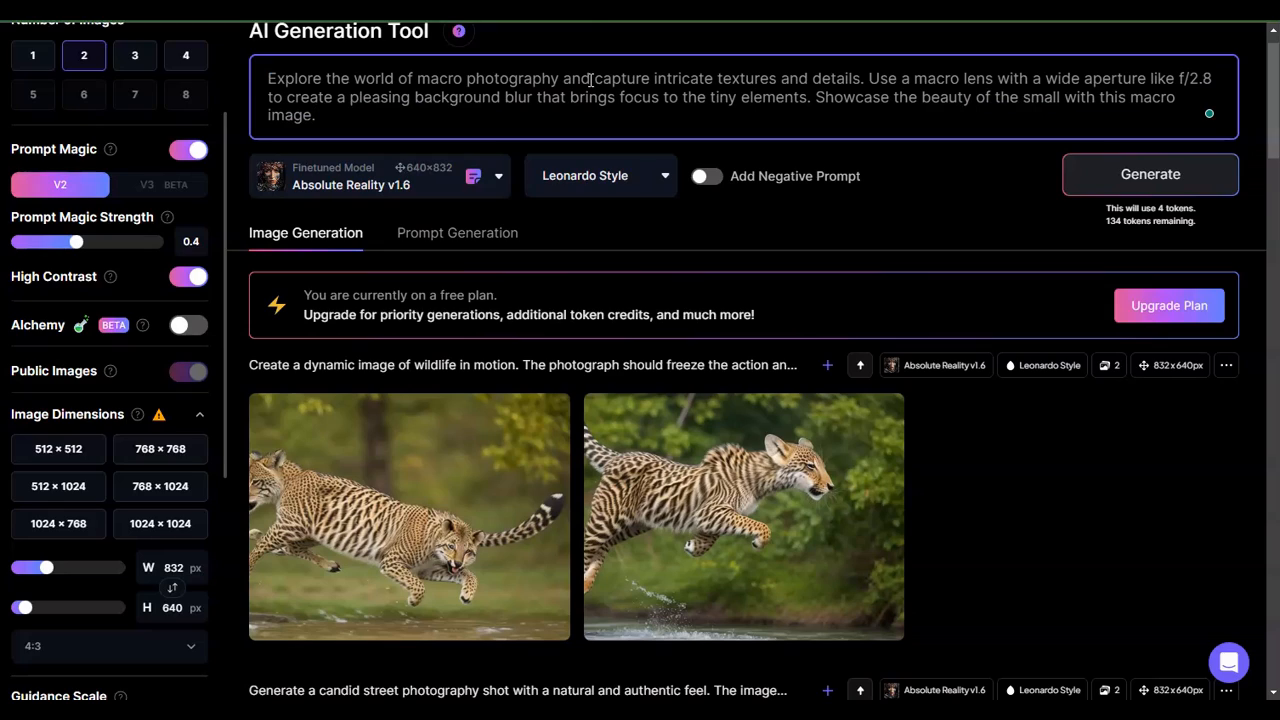
pyautogui.click(1120, 172)
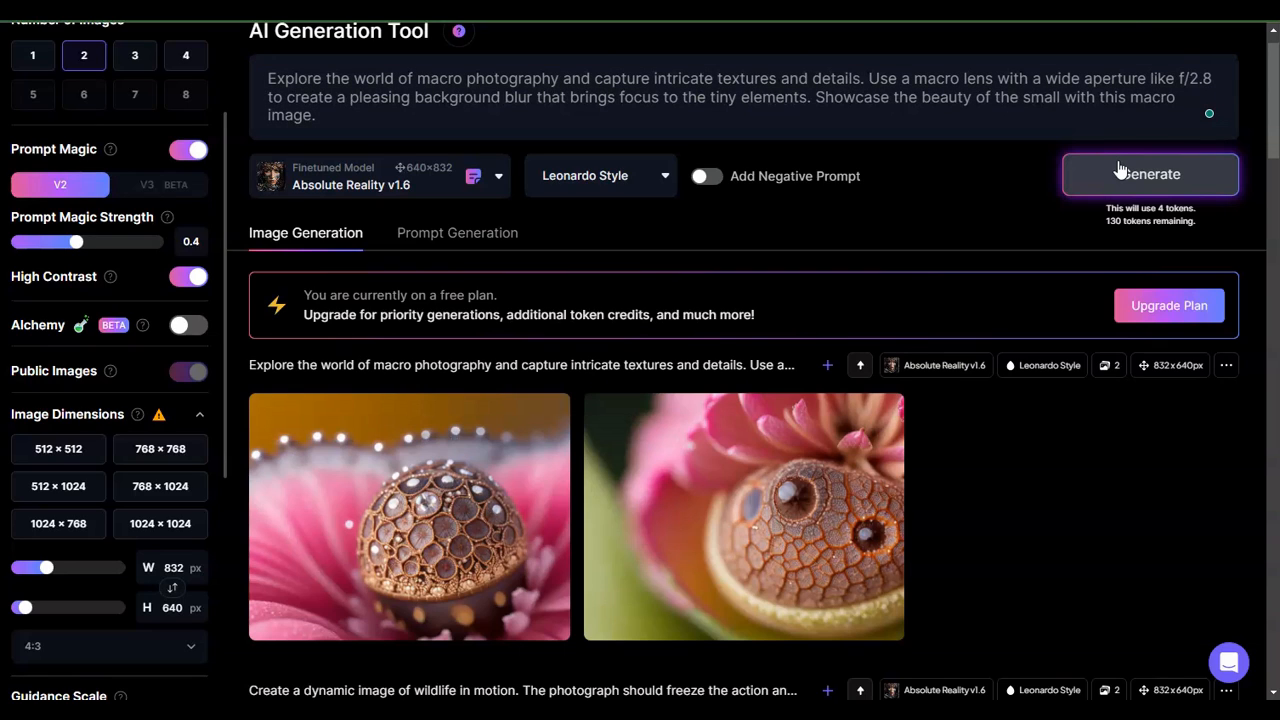
# - Open the generated macro images full size, page through both, and reopen the first one
pyautogui.click(513, 470)
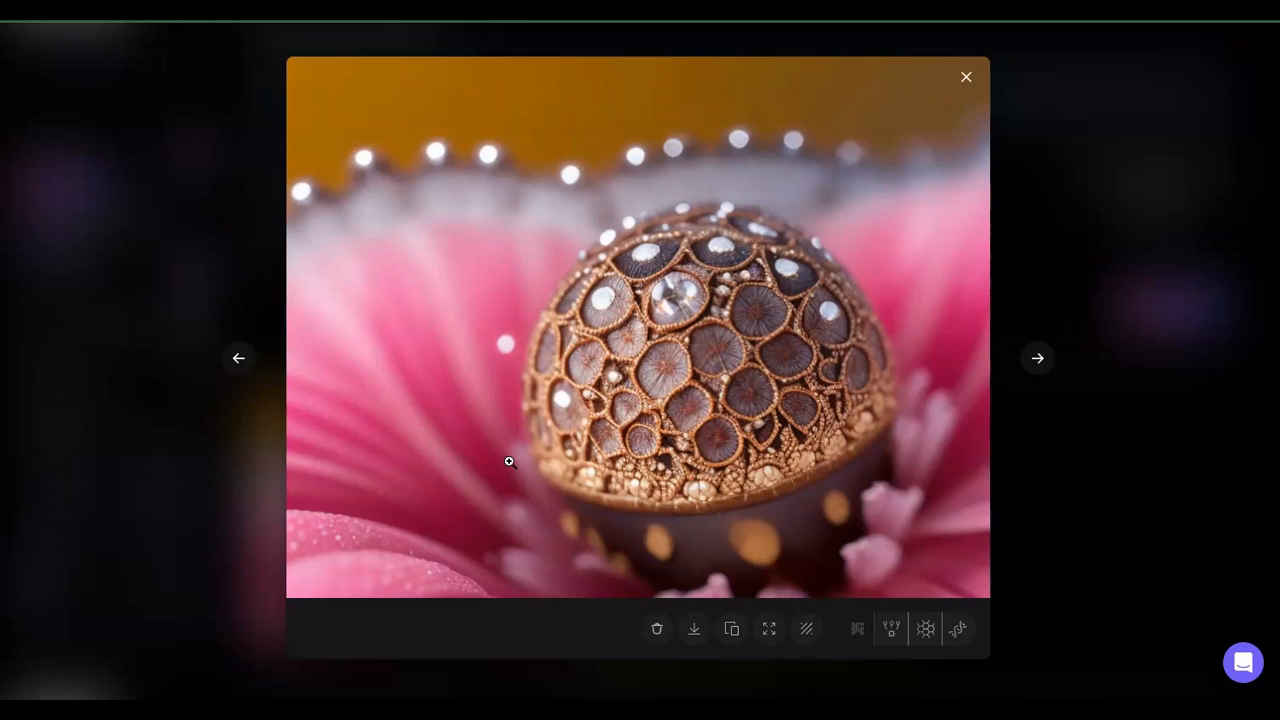
pyautogui.click(1038, 359)
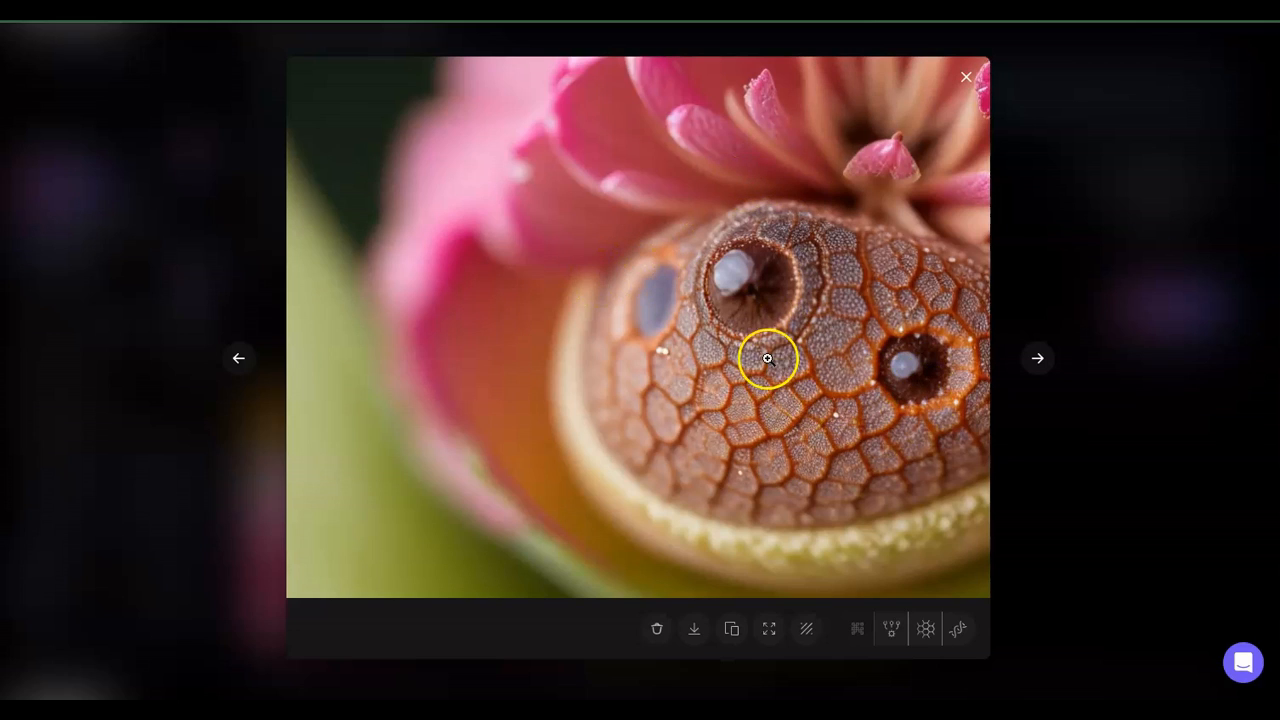
pyautogui.click(961, 85)
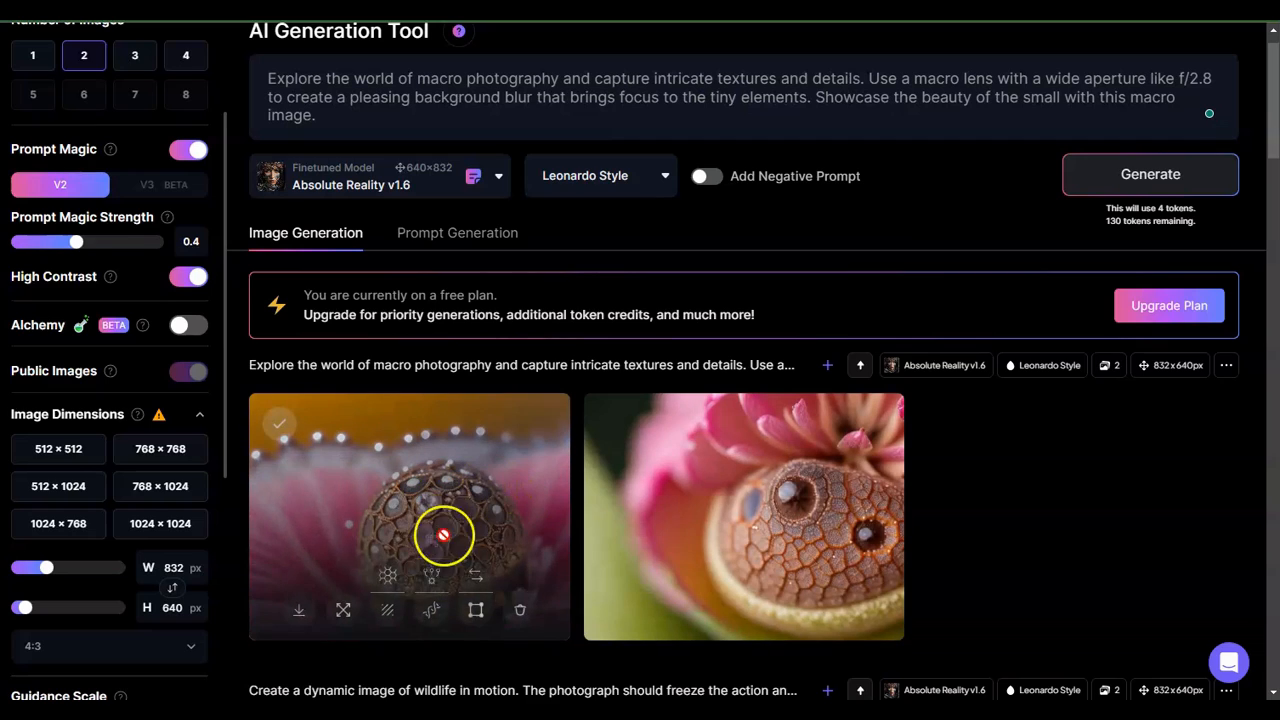
pyautogui.click(537, 485)
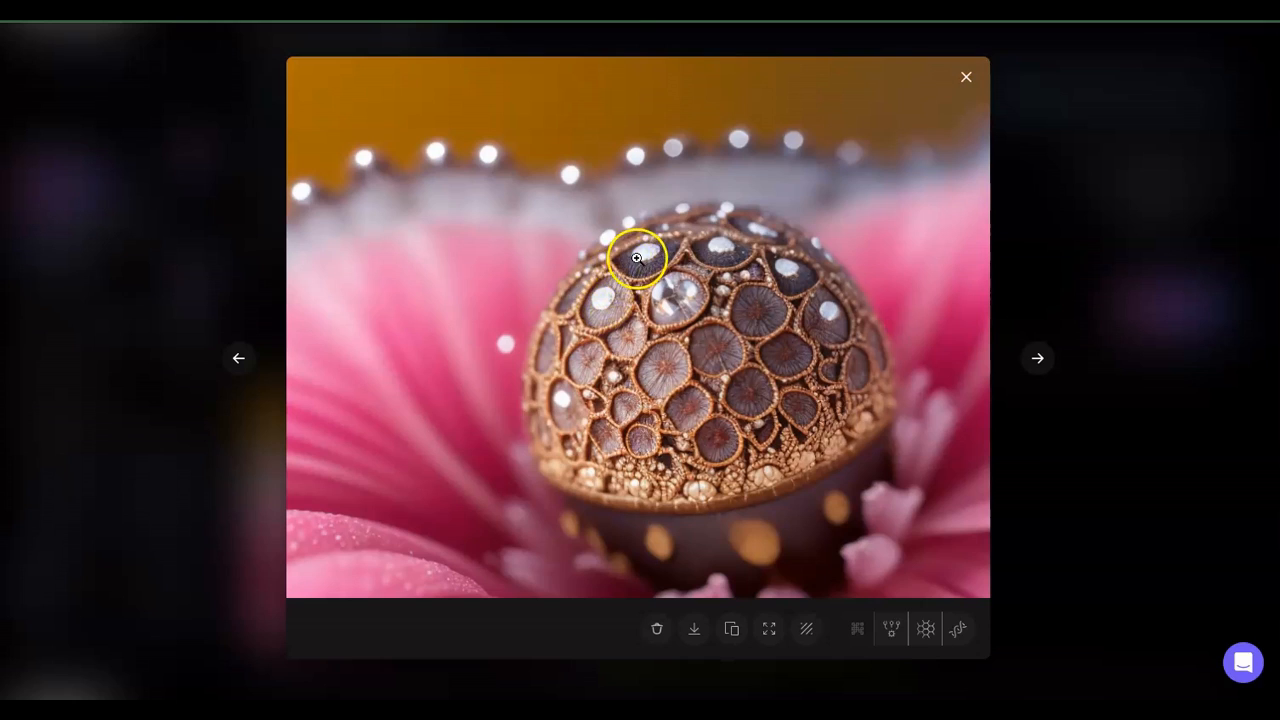
pyautogui.click(966, 88)
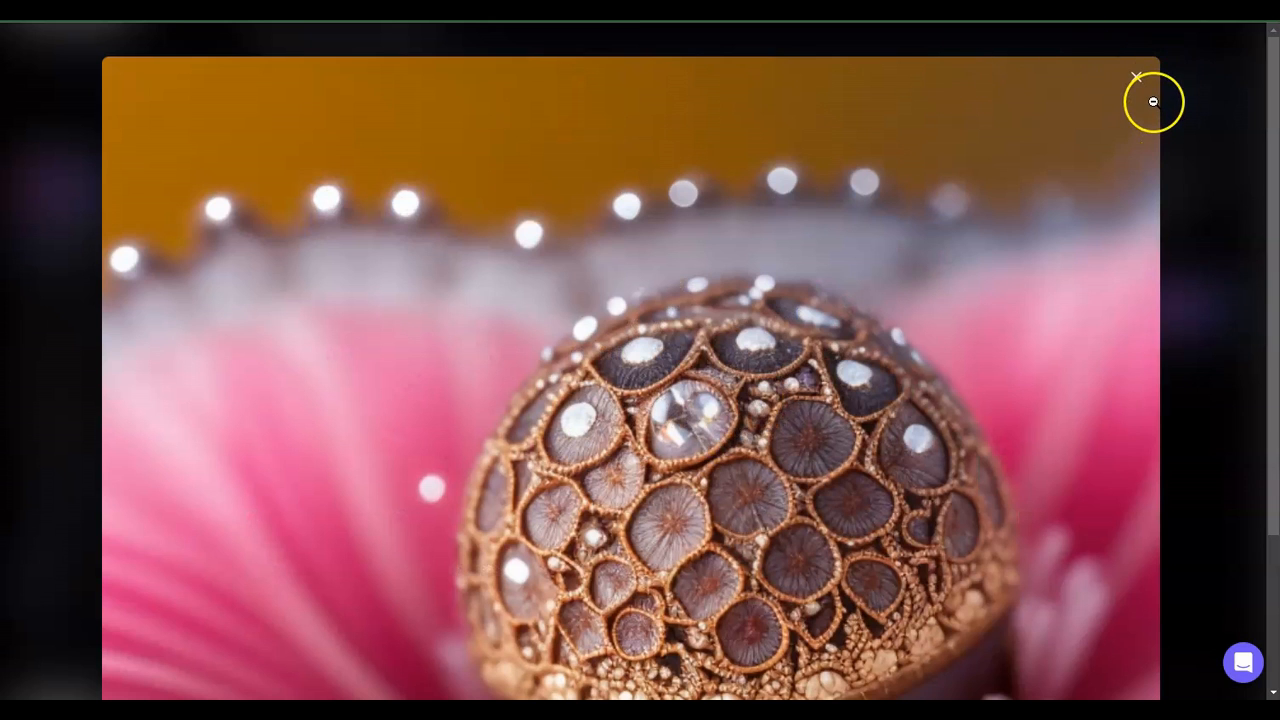
pyautogui.click(1137, 80)
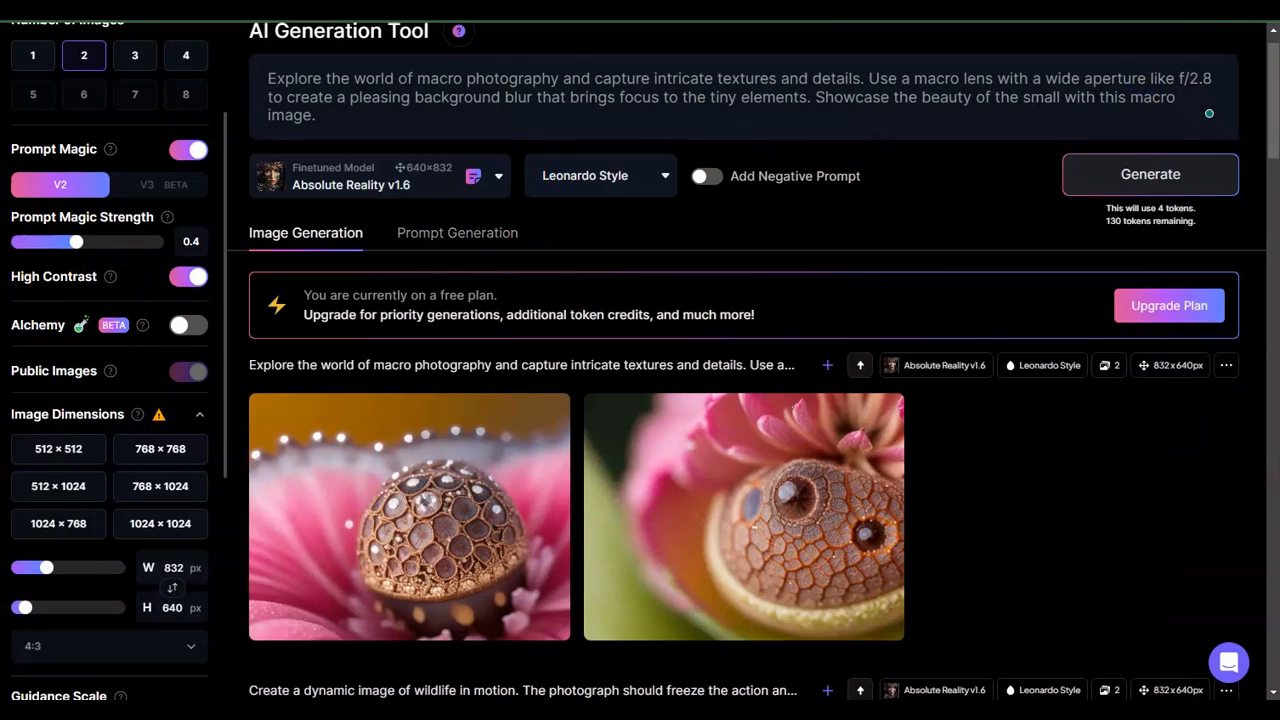
# - Replace the prompt with the astrophotography night sky prompt copied from Notepad and generate images
pyautogui.hotkey('alt', 'Tab')
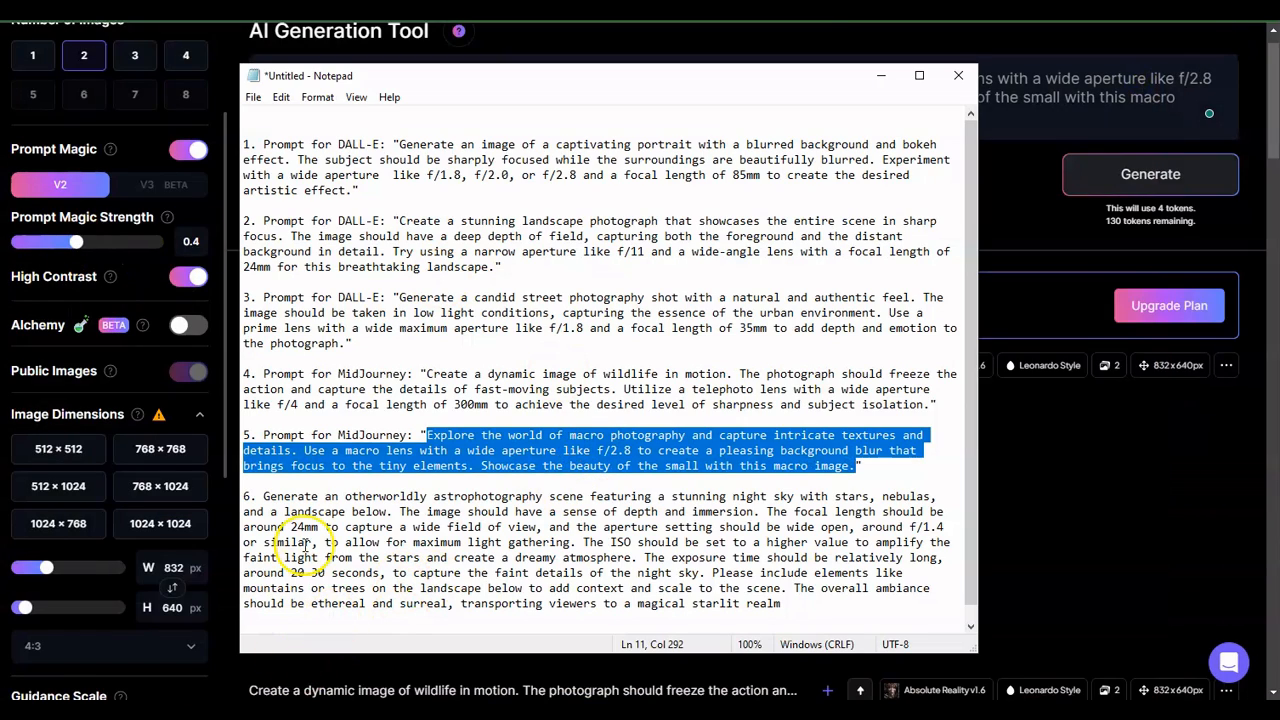
pyautogui.moveTo(263, 496); pyautogui.dragTo(784, 606)
pyautogui.hotkey('ctrl', 'c')
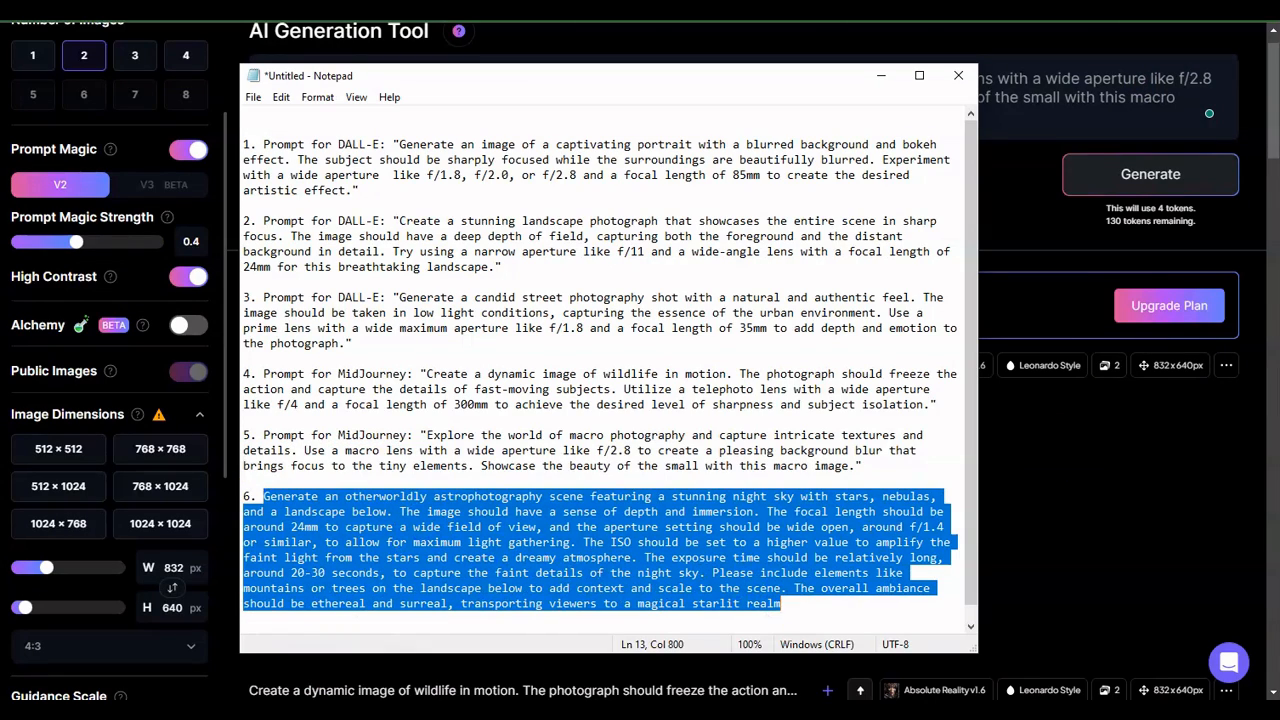
pyautogui.click(1167, 514)
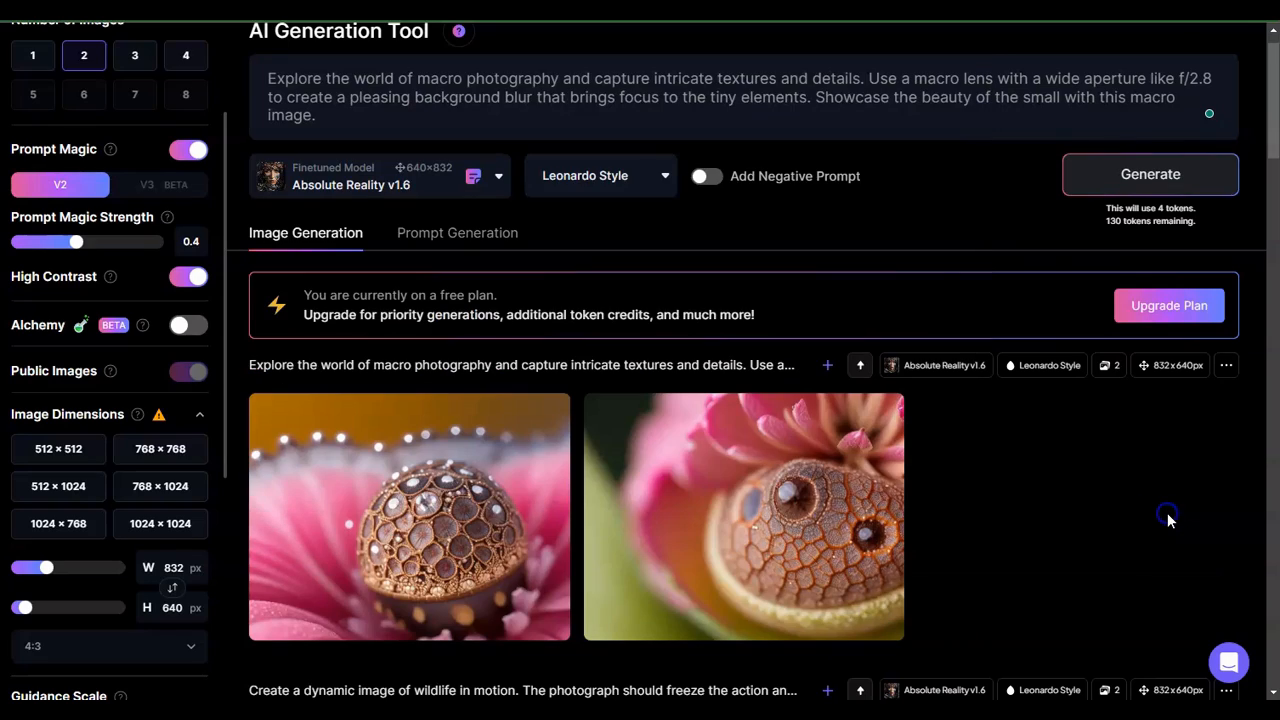
pyautogui.click(340, 120)
pyautogui.hotkey('ctrl', 'a')
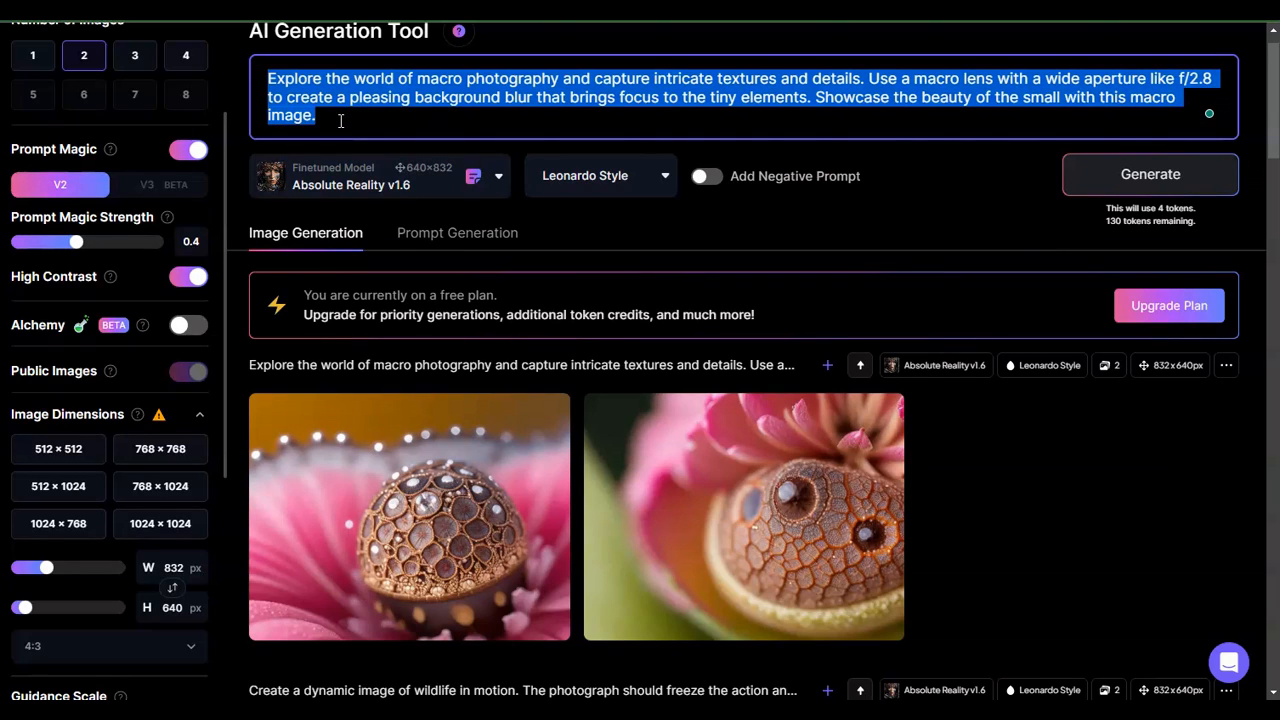
pyautogui.hotkey('ctrl', 'v')
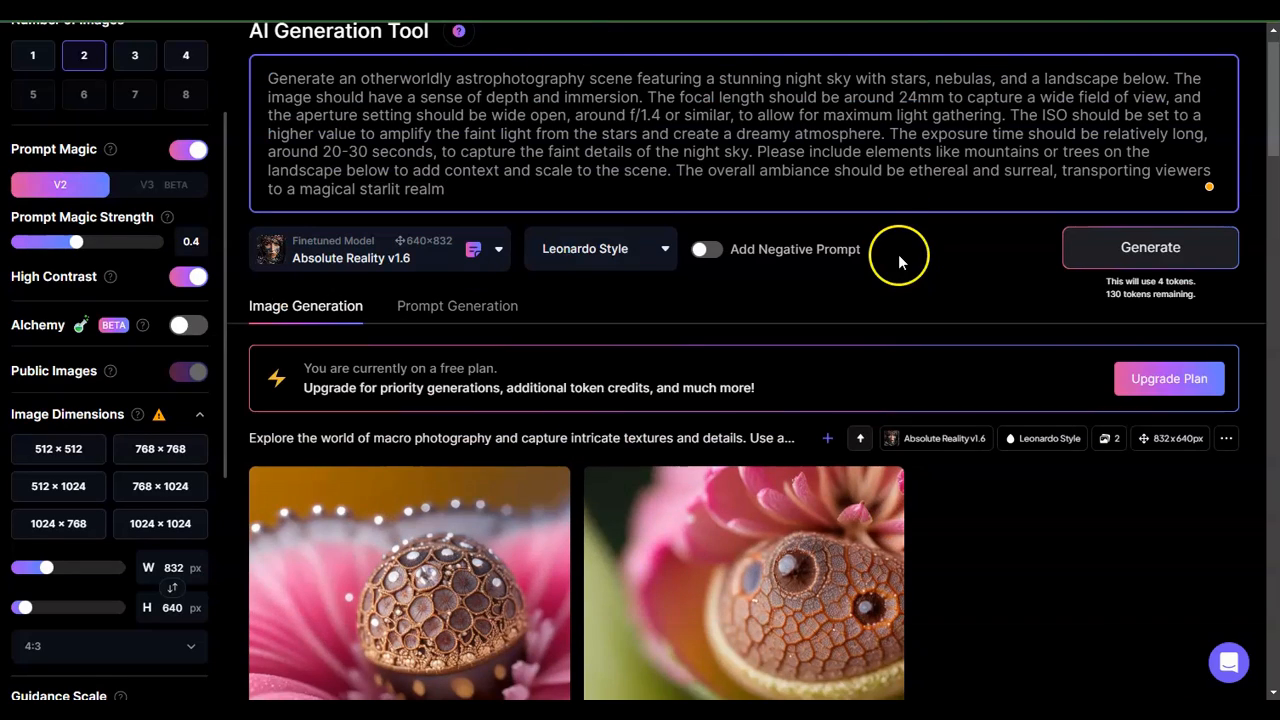
pyautogui.click(1110, 253)
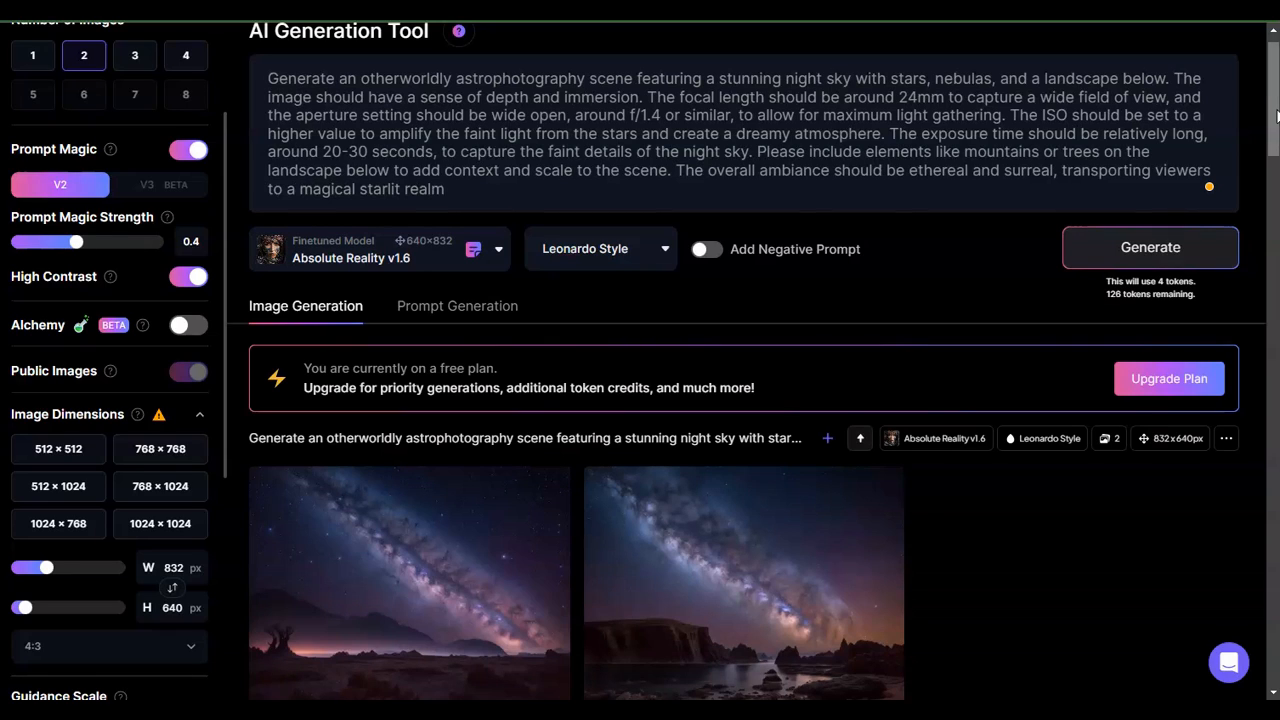
# - Open the generated astrophotography images full size and page through both
pyautogui.moveTo(1276, 116); pyautogui.dragTo(1276, 149)
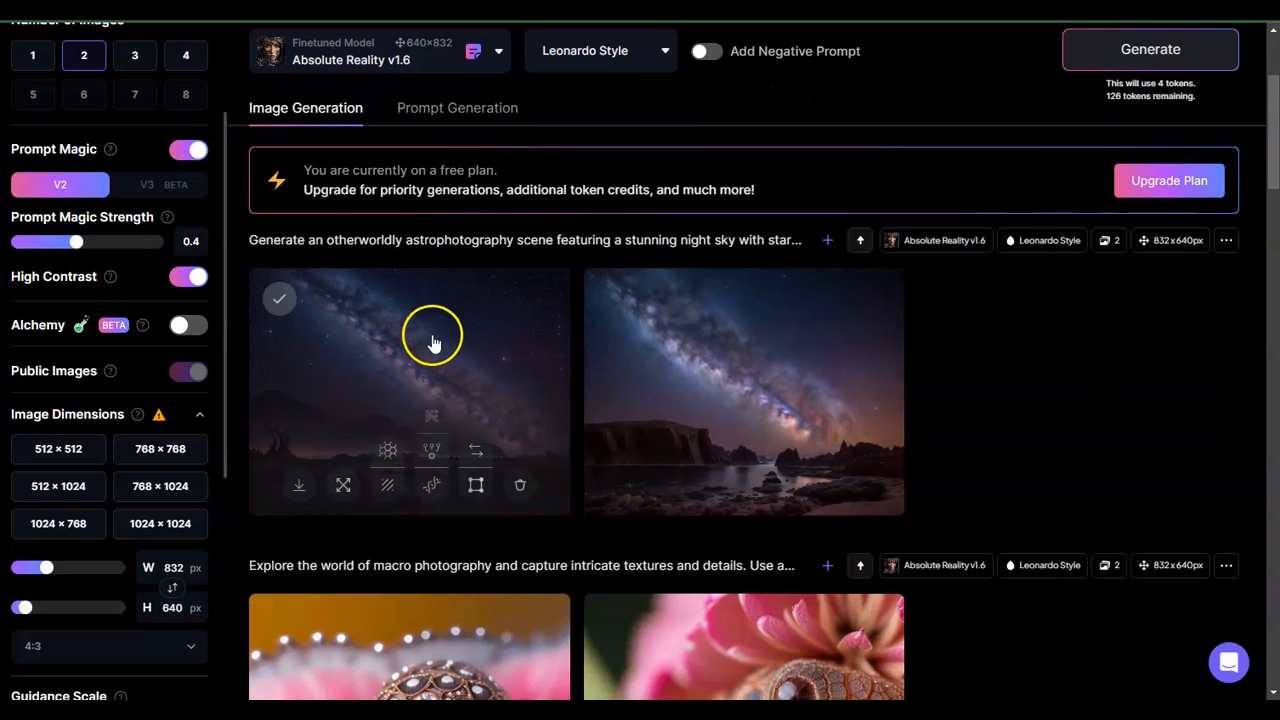
pyautogui.click(433, 343)
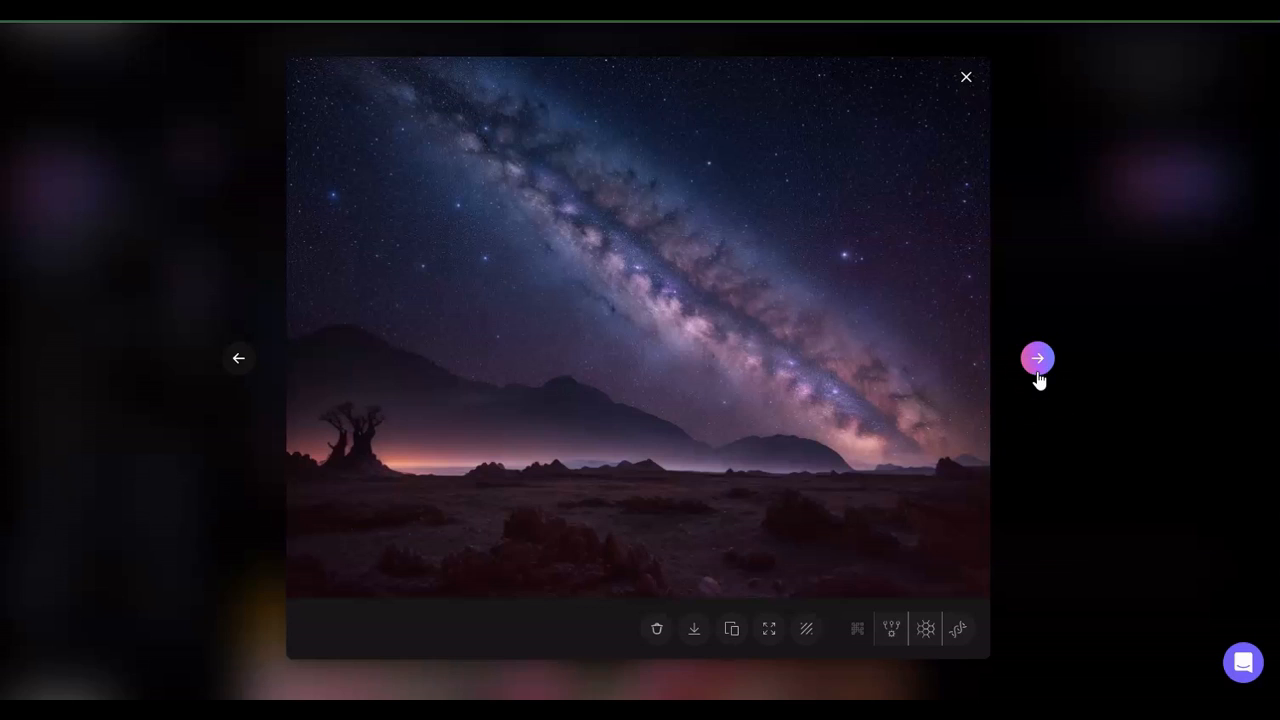
pyautogui.click(1037, 374)
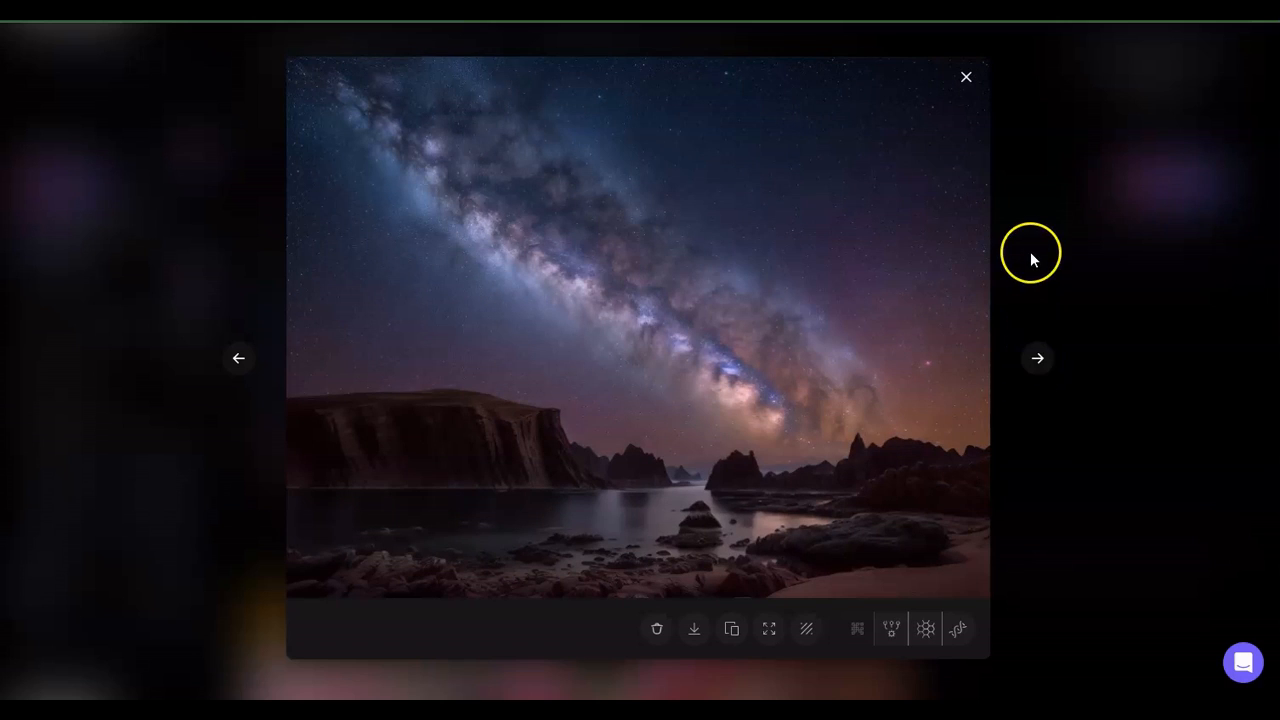
pyautogui.click(966, 78)
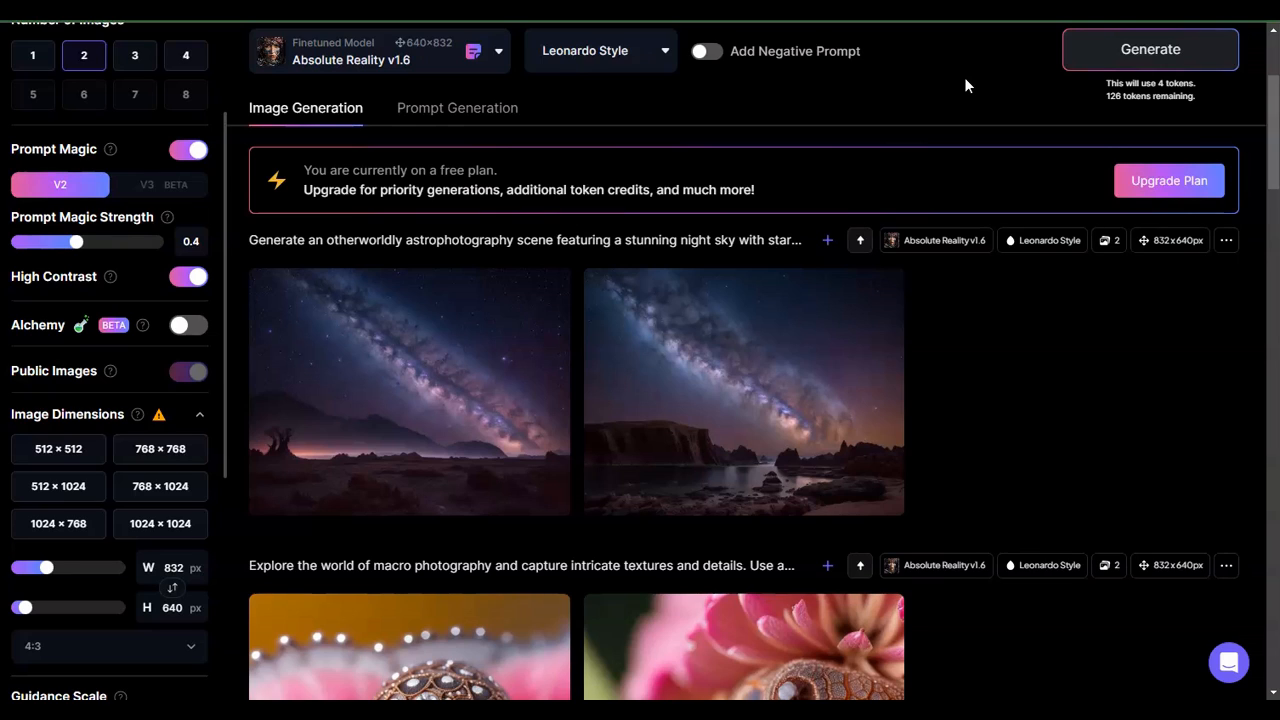
pyautogui.moveTo(503, 340)
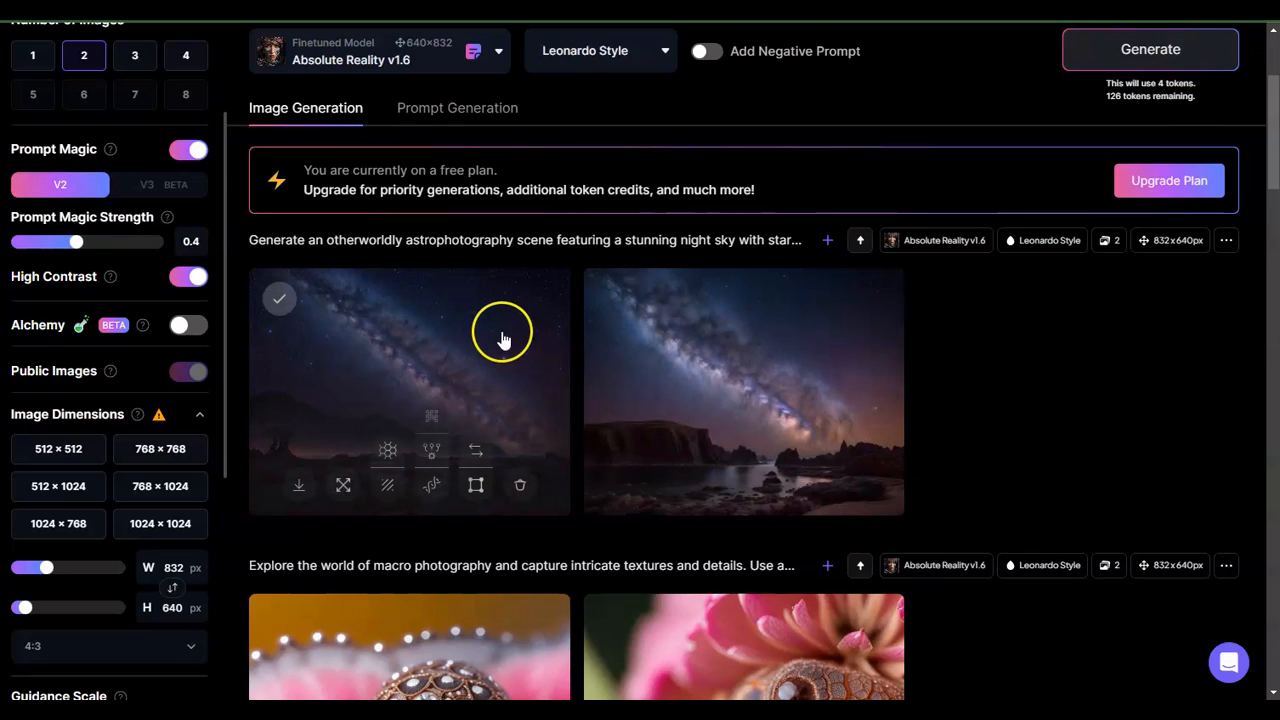
pyautogui.moveTo(729, 346)
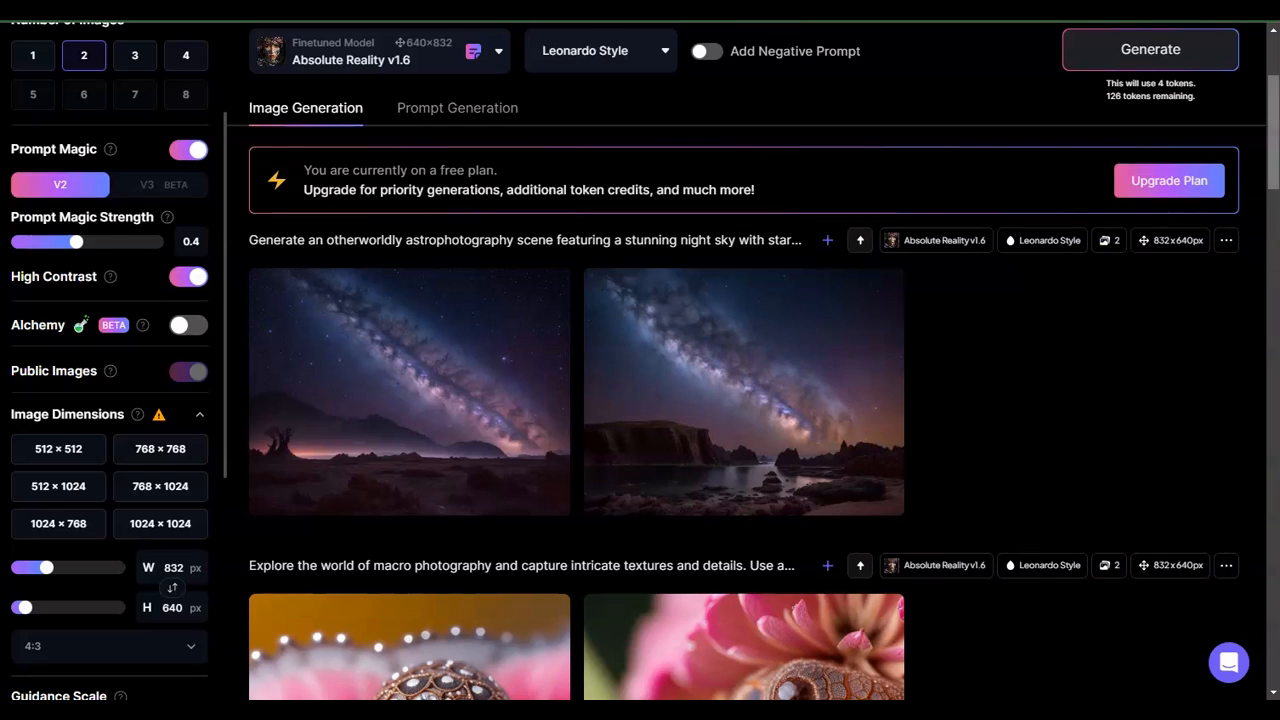
# - Paste the portrait prompt copied from Notepad into the DALL·E description field
pyautogui.scroll(3, 1209, 221)
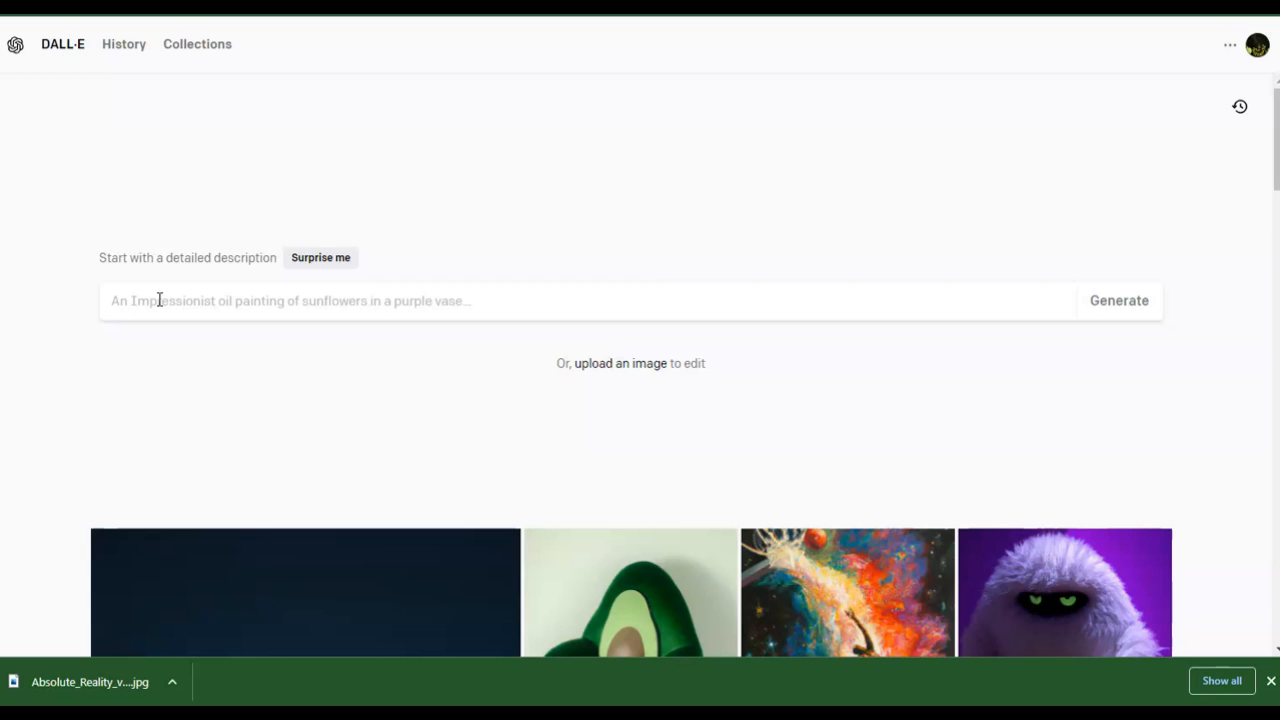
pyautogui.click(112, 318)
pyautogui.hotkey('alt', 'Tab')
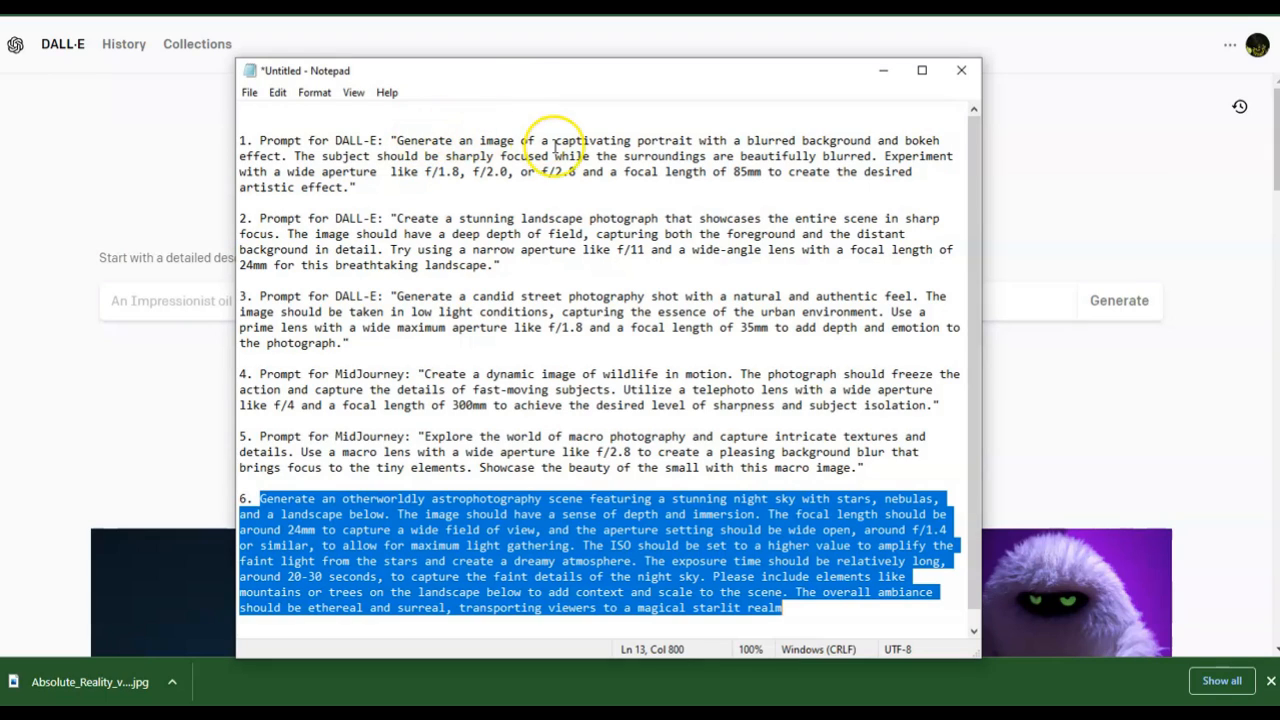
pyautogui.click(397, 141)
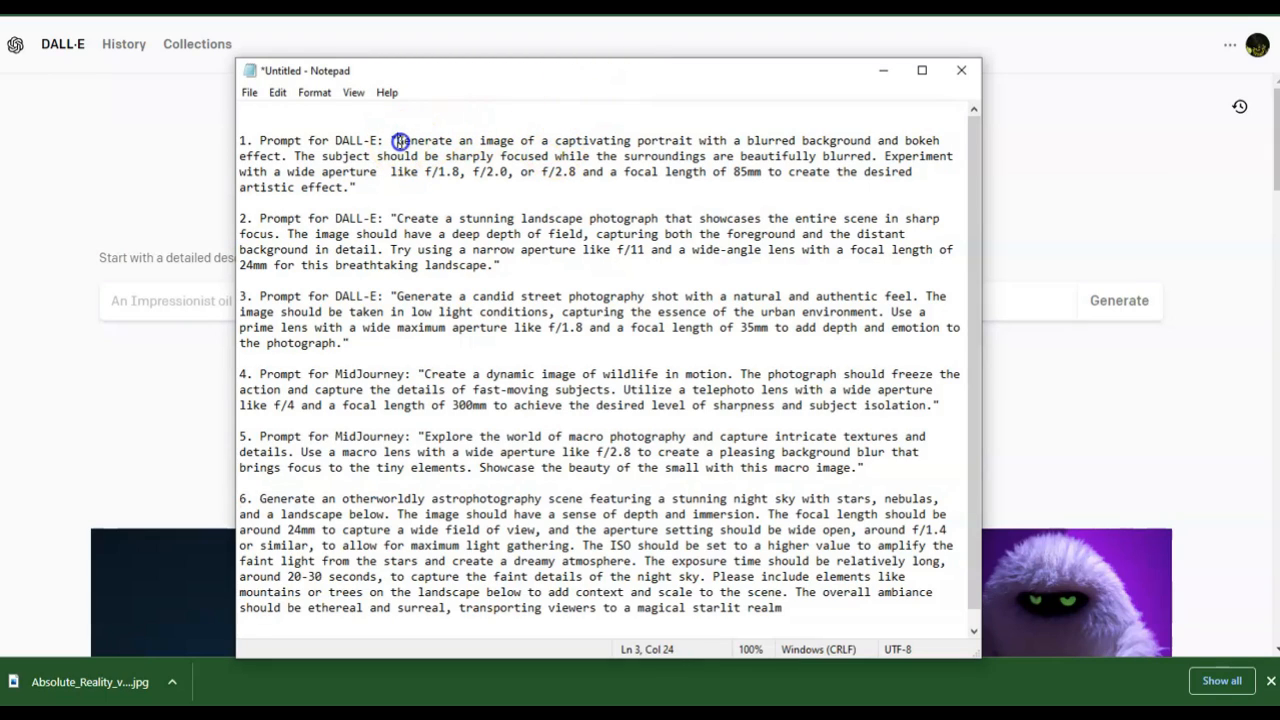
pyautogui.moveTo(397, 141); pyautogui.dragTo(350, 190)
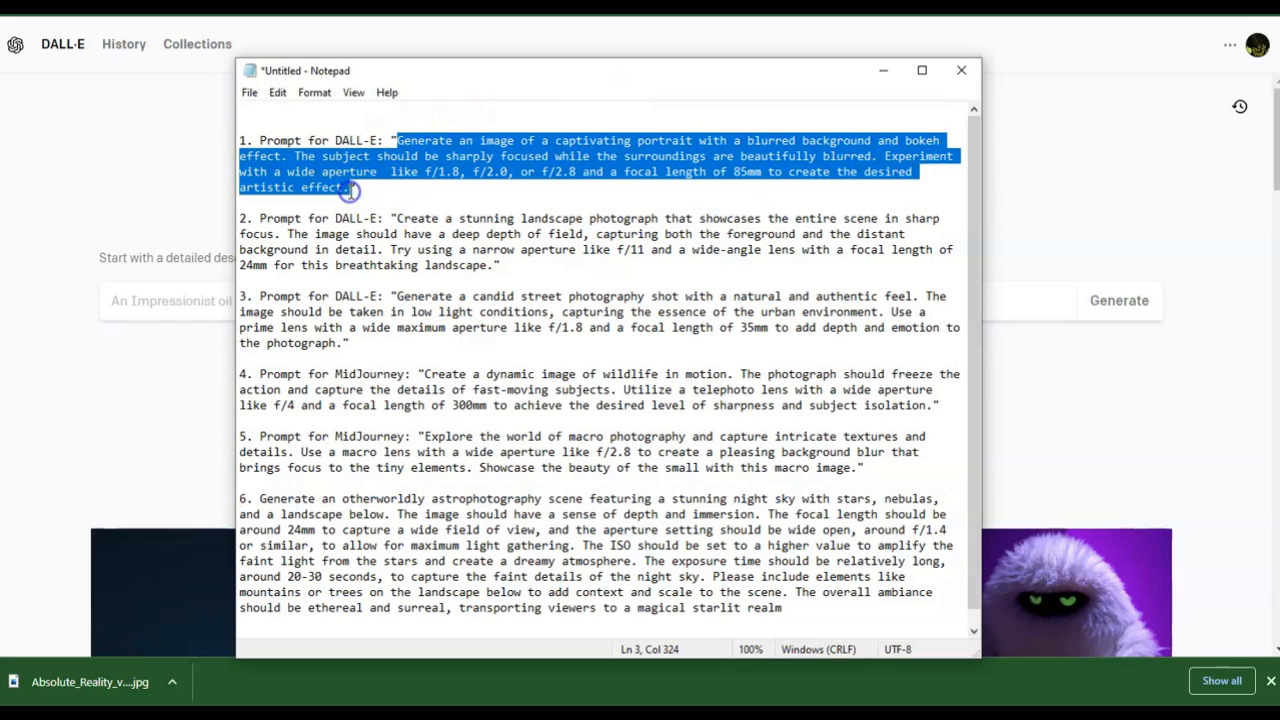
pyautogui.click(1071, 194)
pyautogui.click(142, 299)
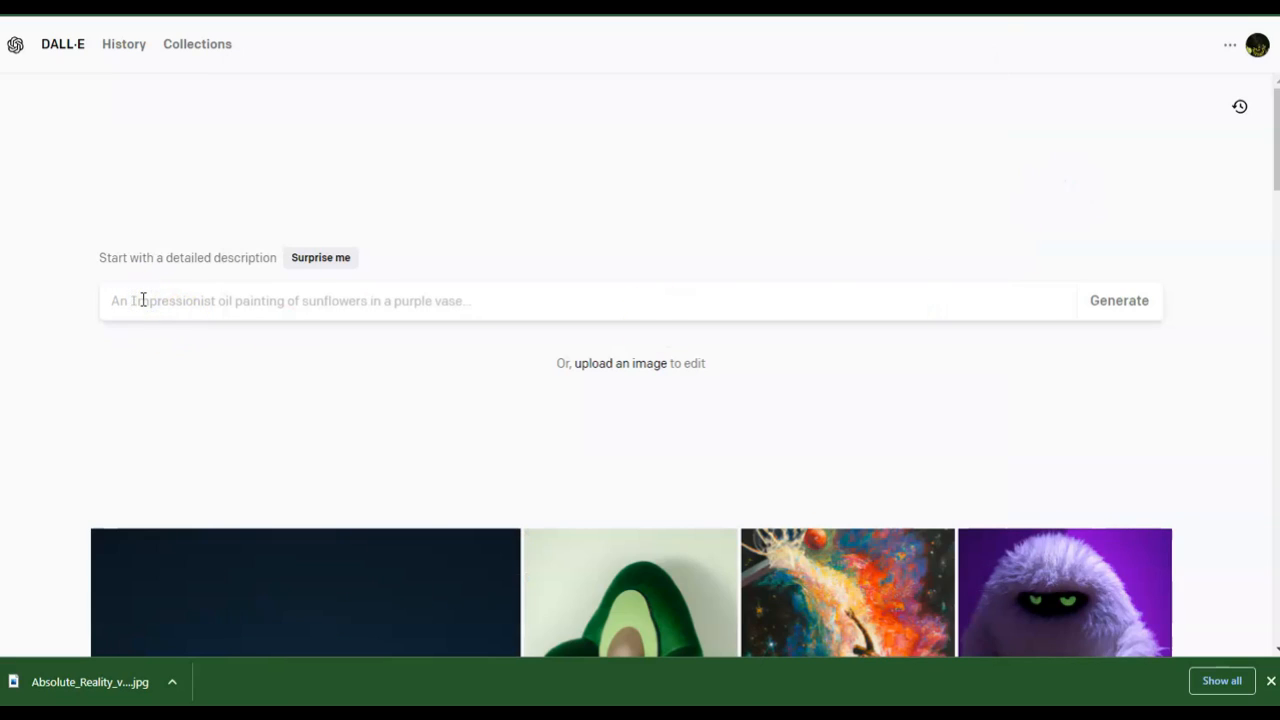
pyautogui.hotkey('ctrl', 'v')
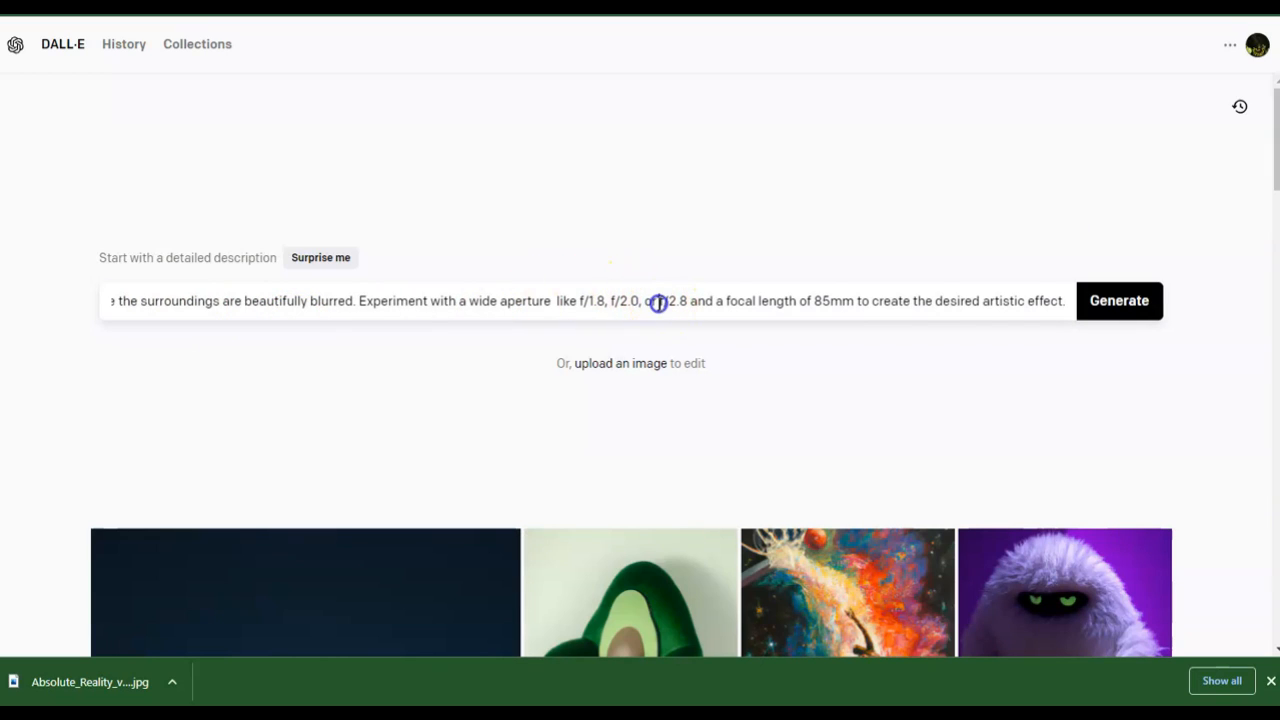
# - Edit the pasted prompt so the aperture reads only f/2.0, and generate images
pyautogui.press('BackSpace')
pyautogui.press('BackSpace')
pyautogui.press('BackSpace')
pyautogui.press('BackSpace')
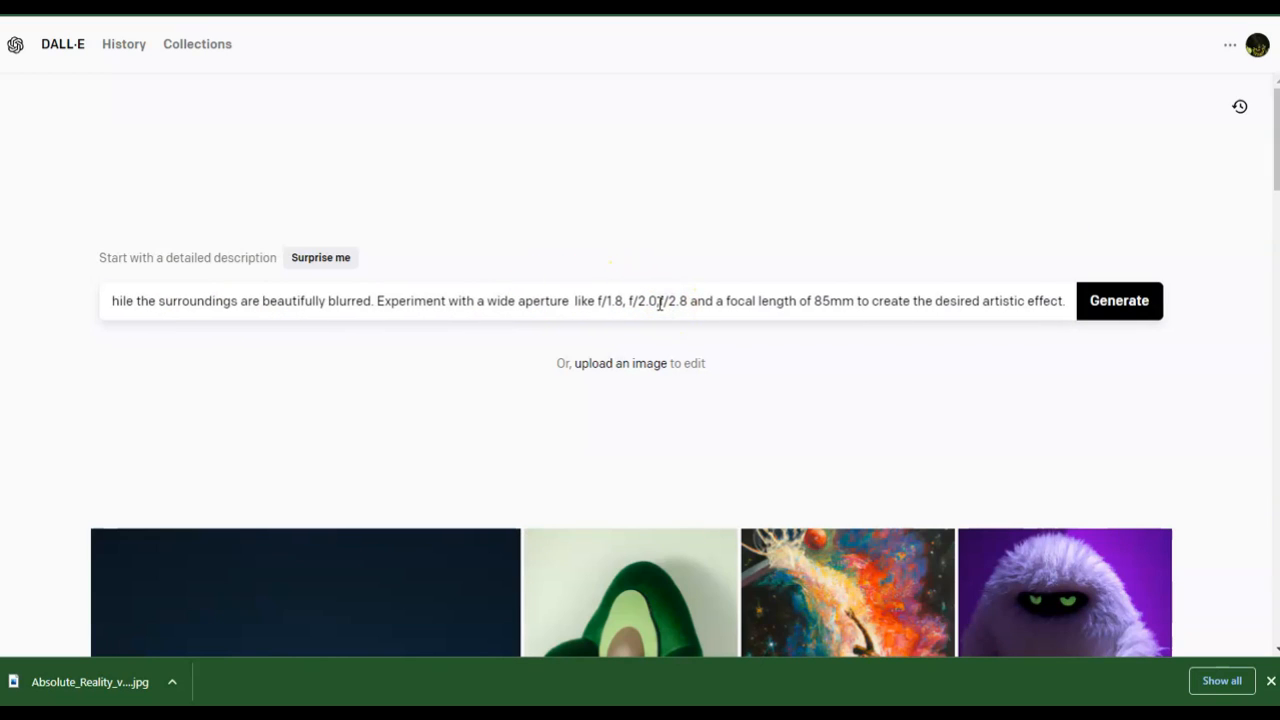
pyautogui.press('Delete')
pyautogui.press('Delete')
pyautogui.press('Delete')
pyautogui.press('Delete')
pyautogui.press('Delete')
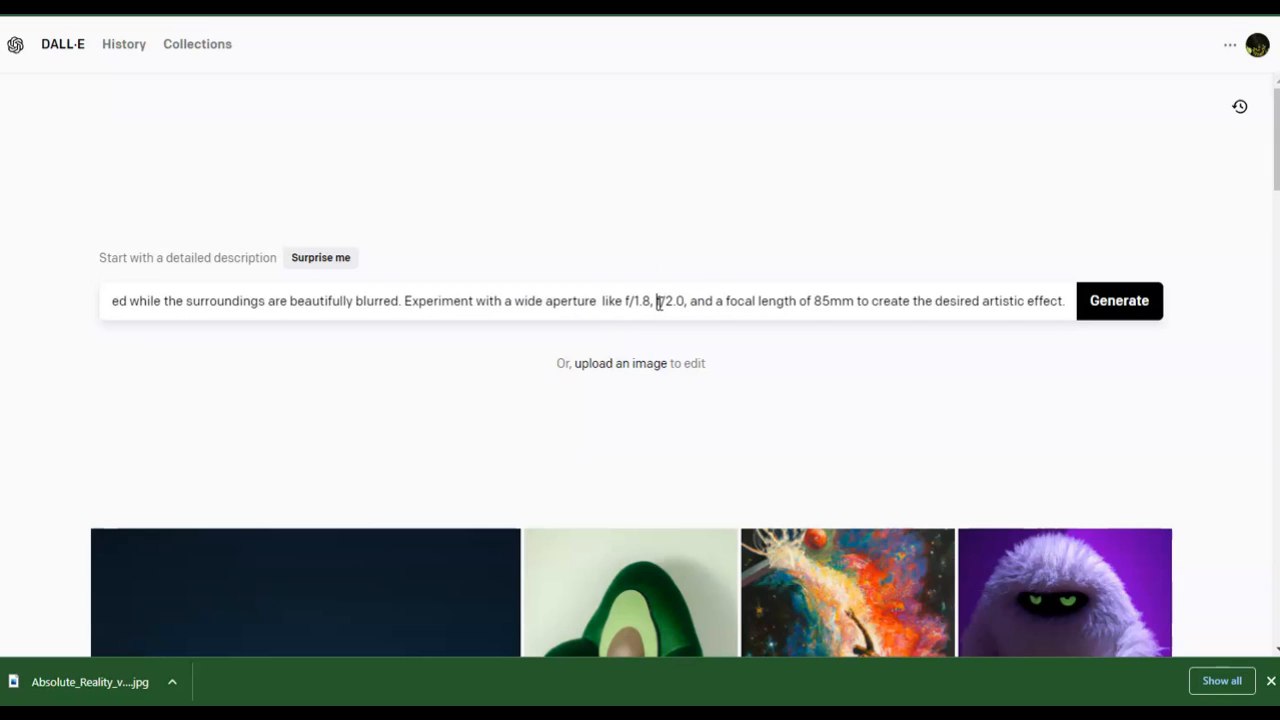
pyautogui.press('BackSpace')
pyautogui.press('BackSpace')
pyautogui.press('BackSpace')
pyautogui.press('BackSpace')
pyautogui.press('BackSpace')
pyautogui.press('BackSpace')
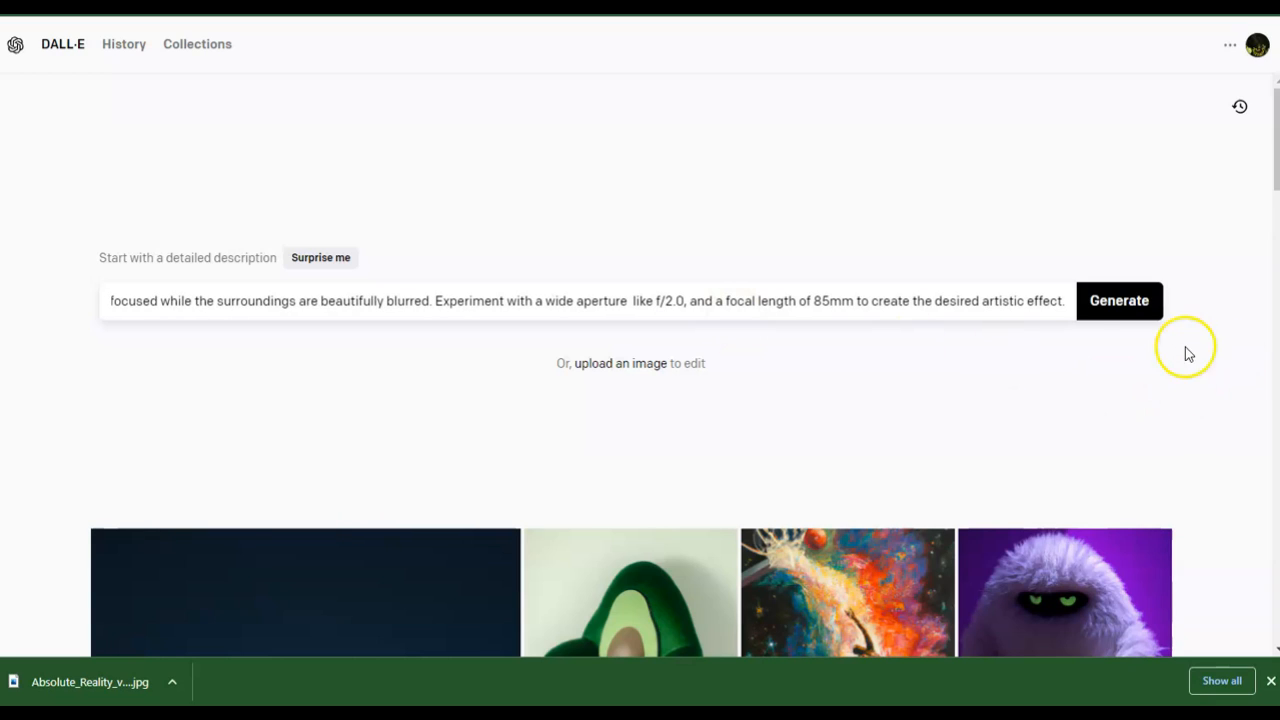
pyautogui.click(1124, 302)
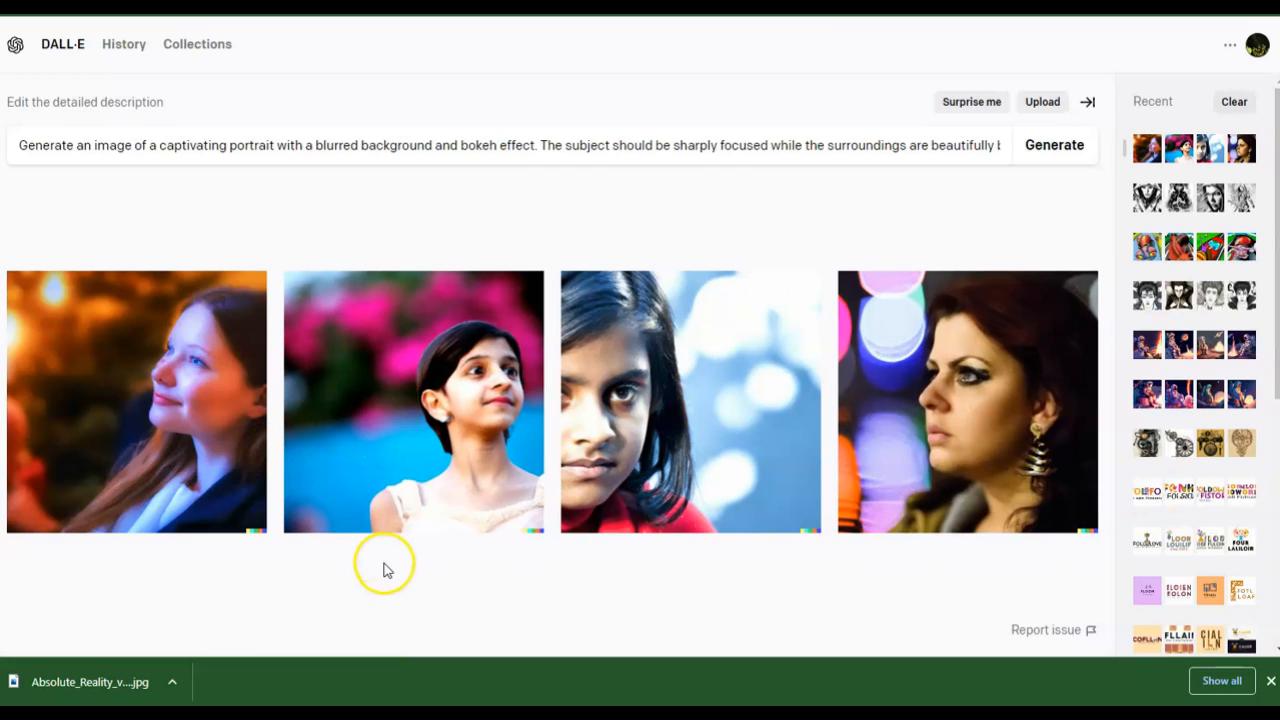
# - Open the generated portrait images full size, page through all four, and return to the results
pyautogui.click(190, 470)
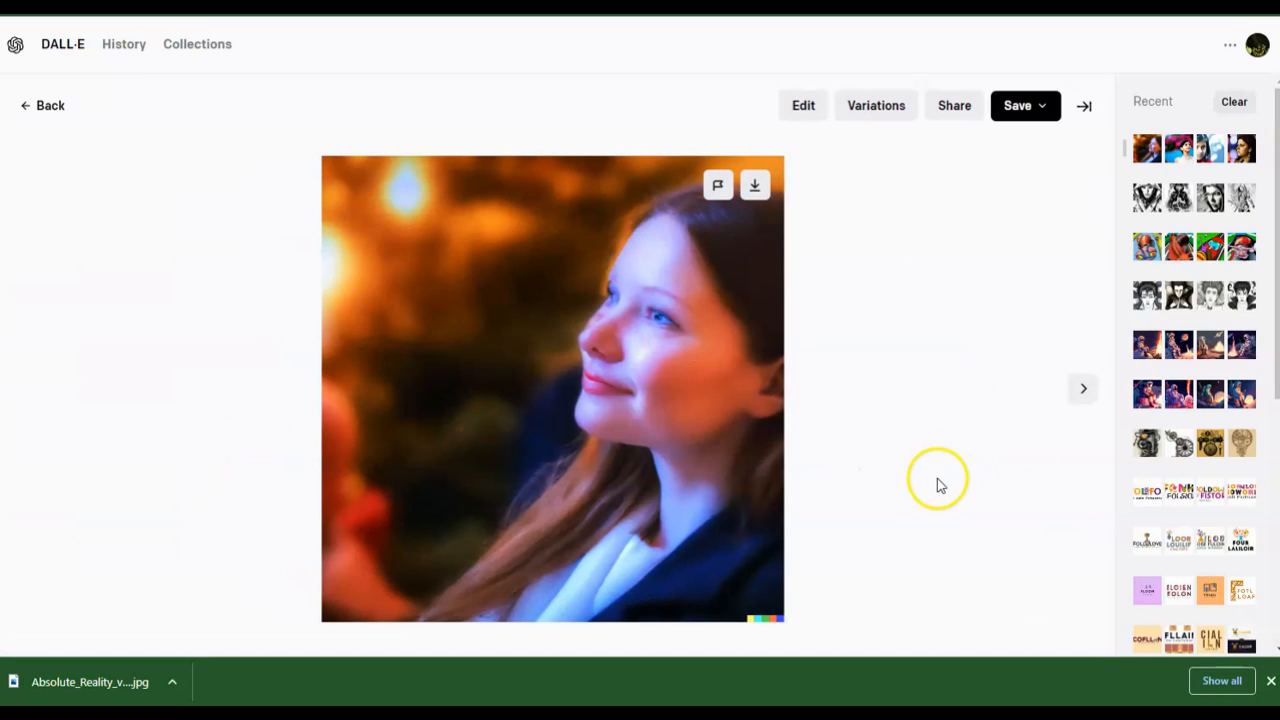
pyautogui.click(1084, 390)
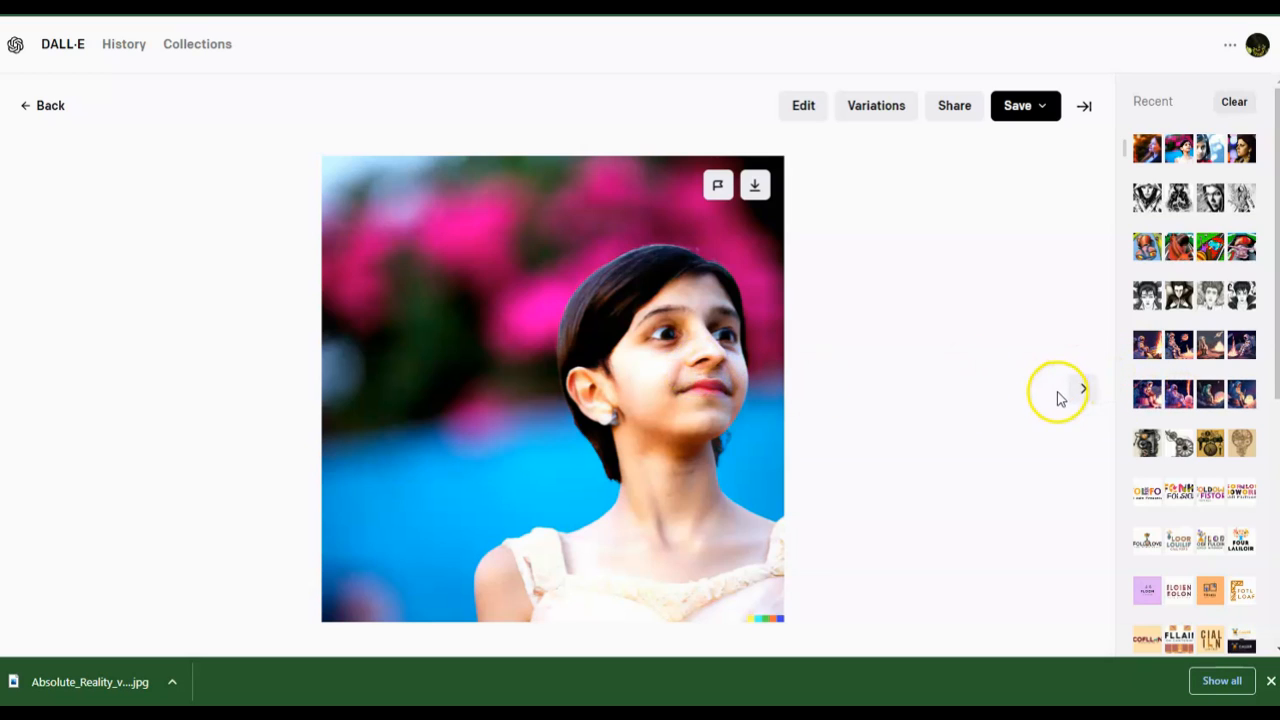
pyautogui.click(1085, 393)
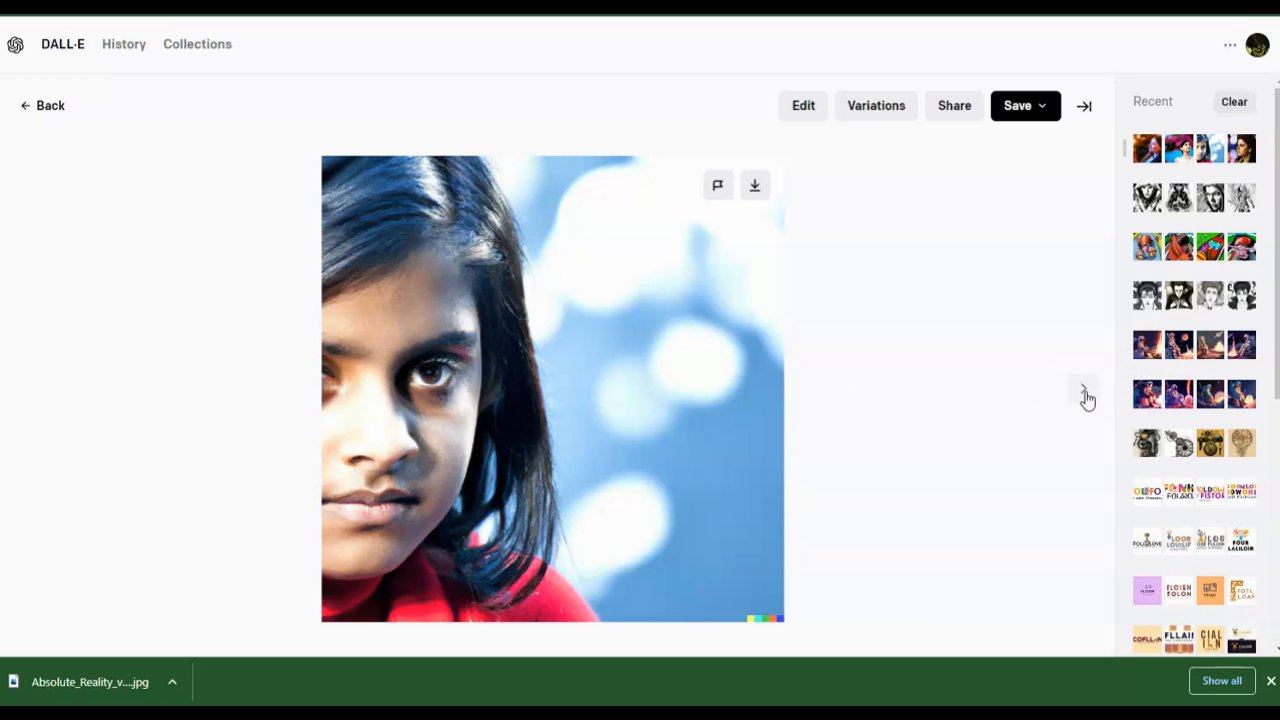
pyautogui.click(1085, 392)
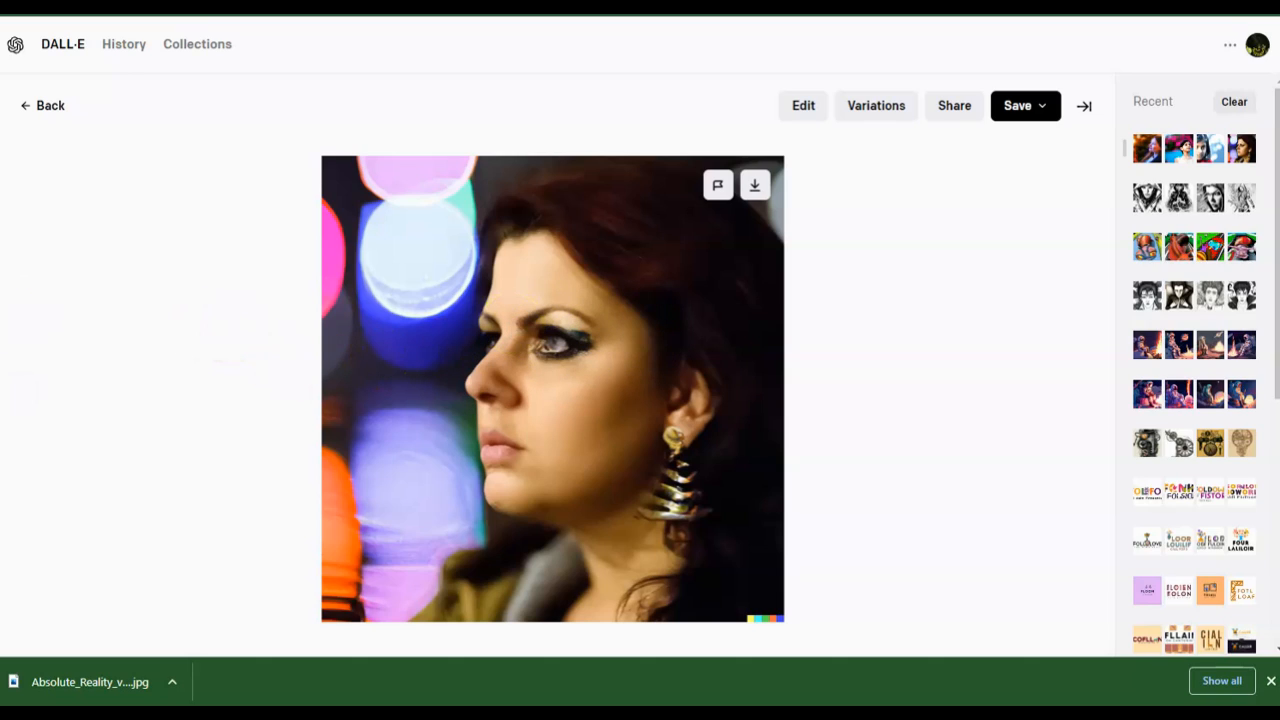
pyautogui.click(42, 106)
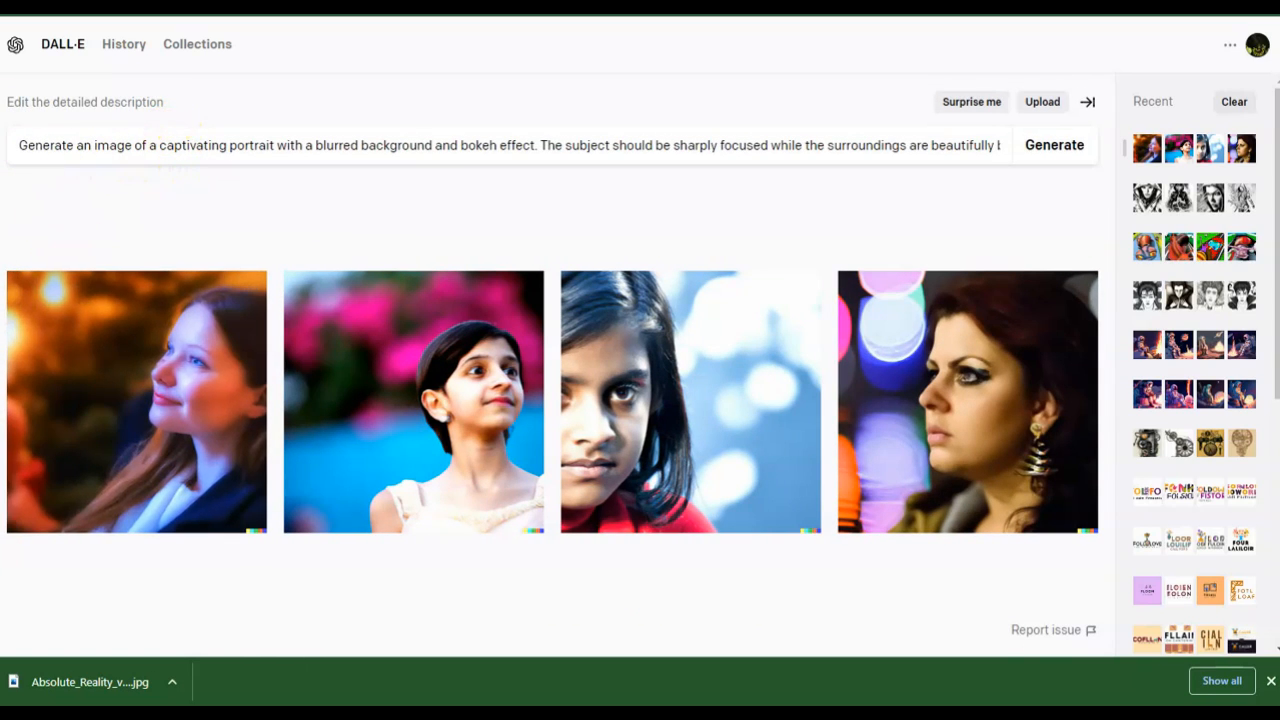
# - Replace the description with the landscape photograph prompt copied from Notepad and generate images
pyautogui.hotkey('alt', 'Tab')
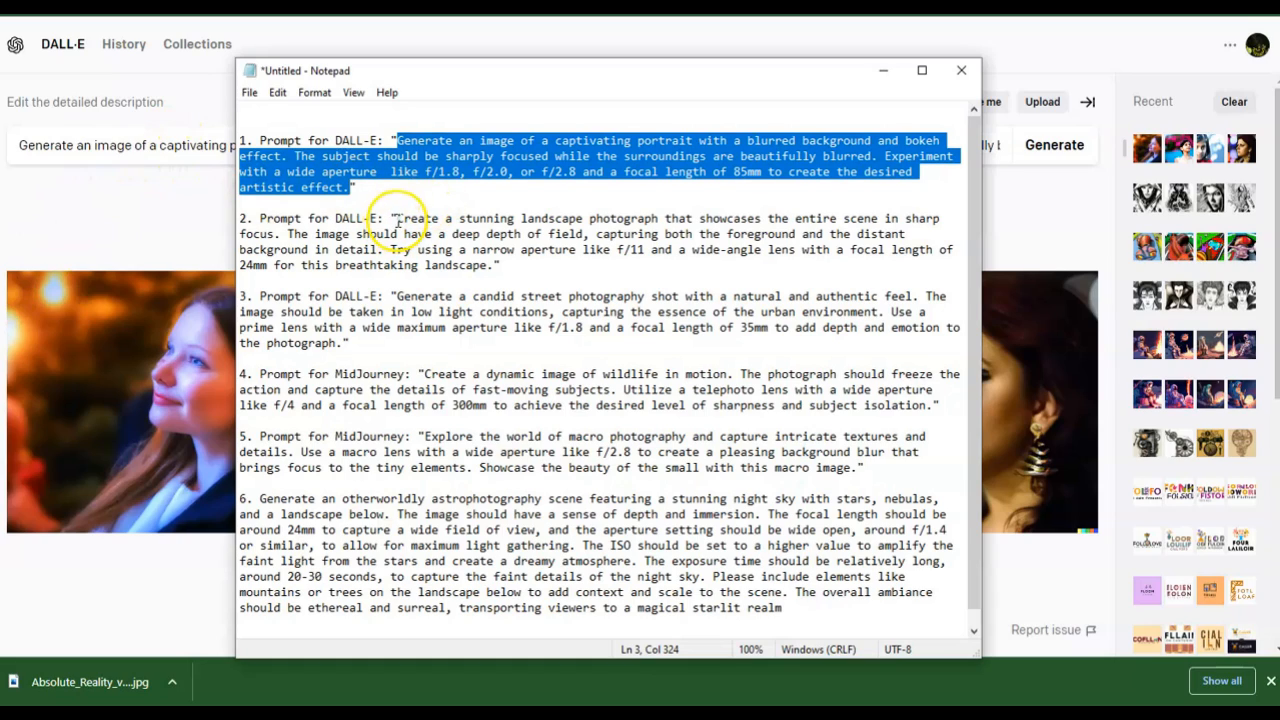
pyautogui.moveTo(397, 219); pyautogui.dragTo(488, 265)
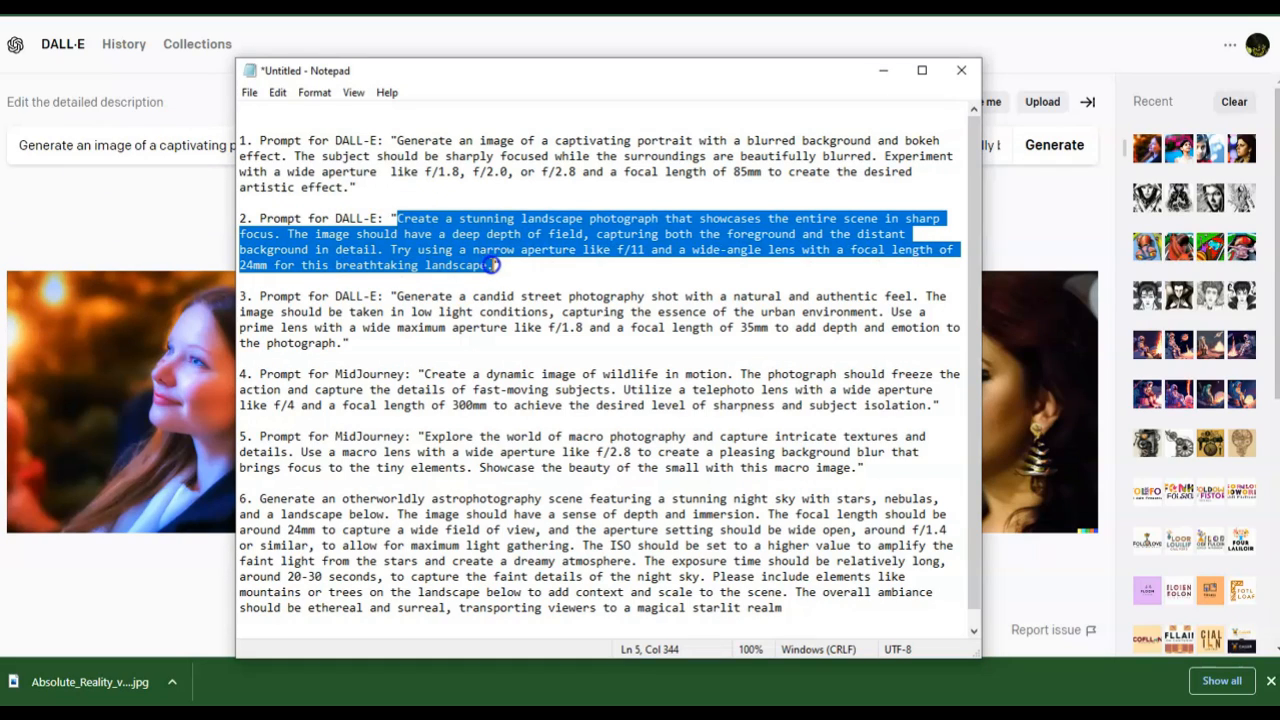
pyautogui.click(168, 230)
pyautogui.click(270, 146)
pyautogui.hotkey('ctrl', 'a')
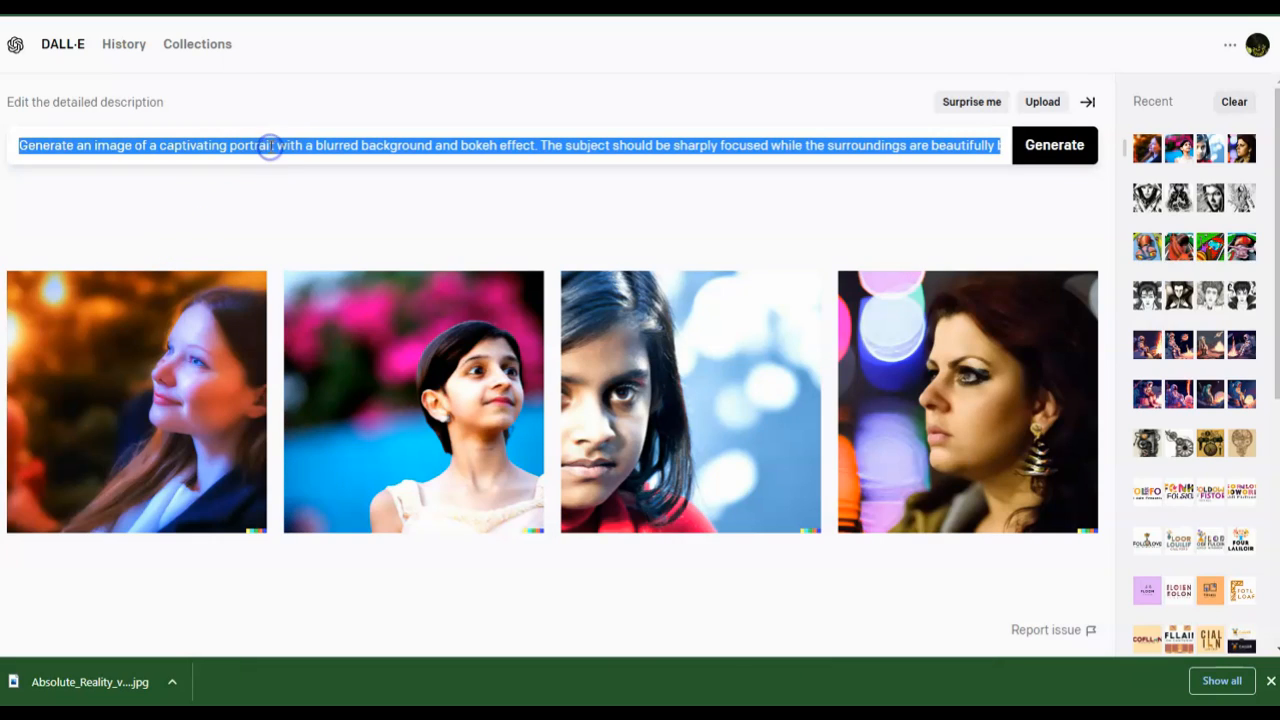
pyautogui.hotkey('ctrl', 'v')
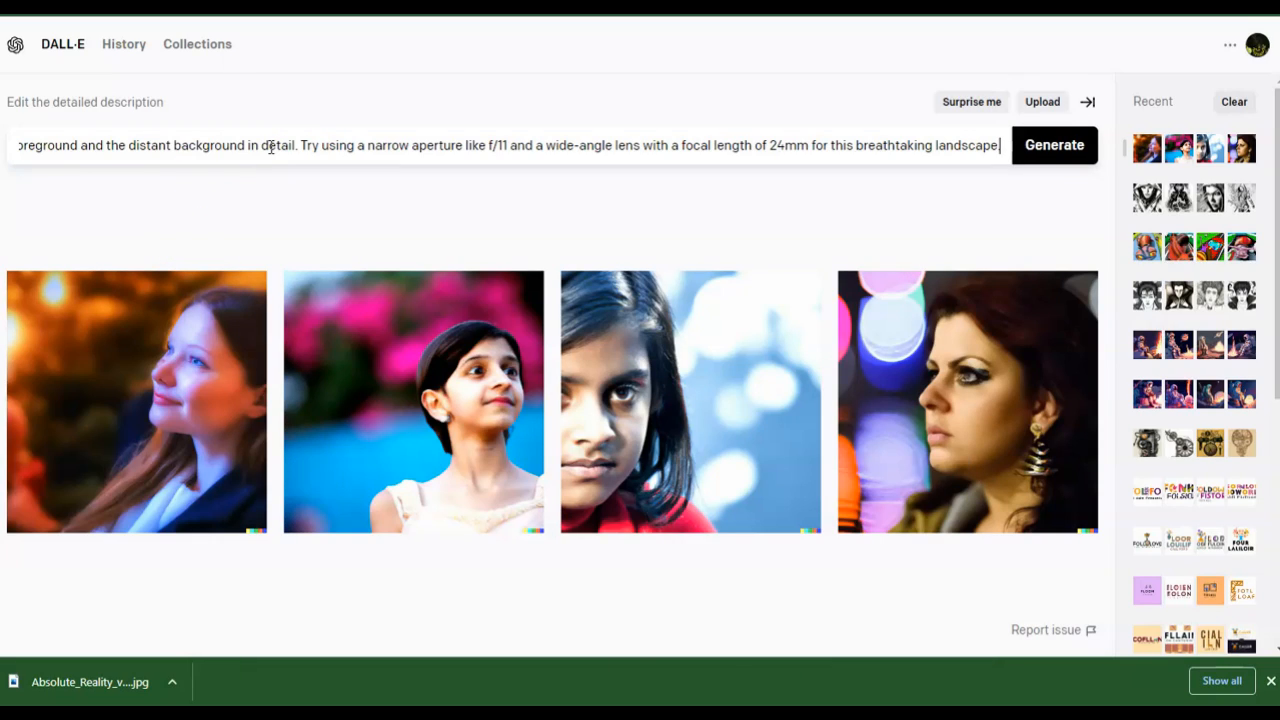
pyautogui.press('Return')
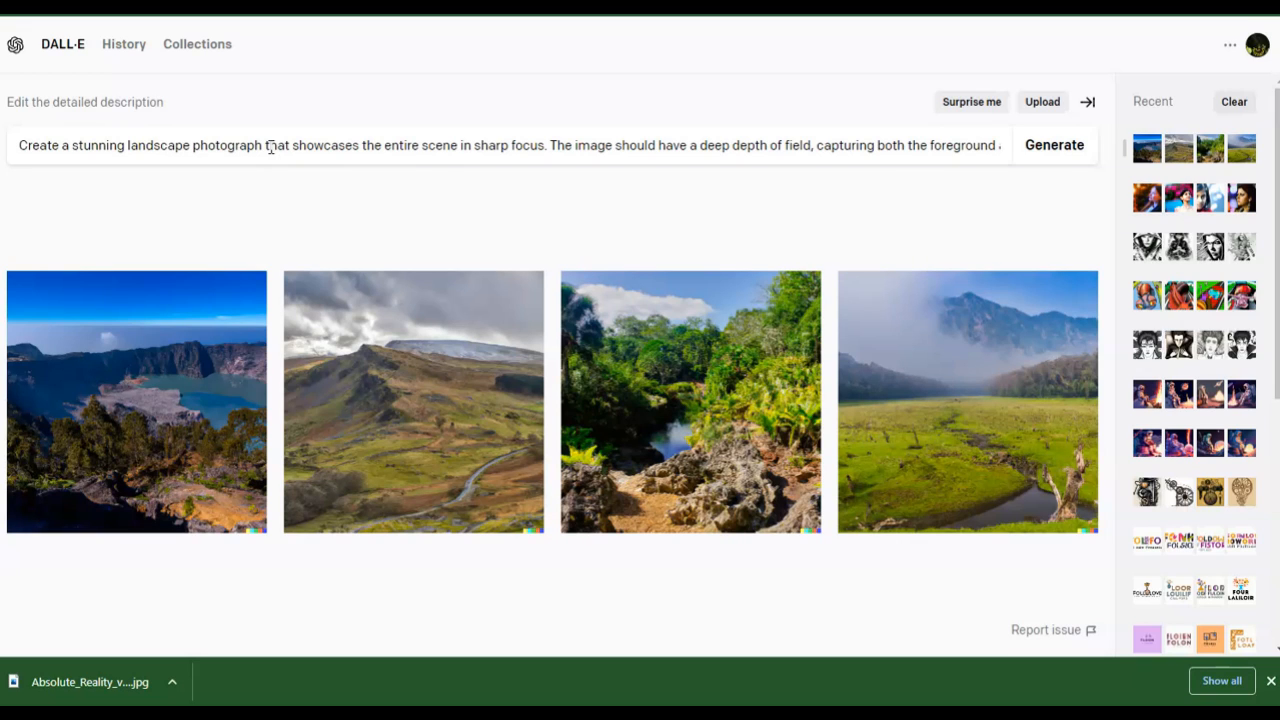
# - Open the generated landscape images full size, page through all four, and return to the results
pyautogui.click(124, 366)
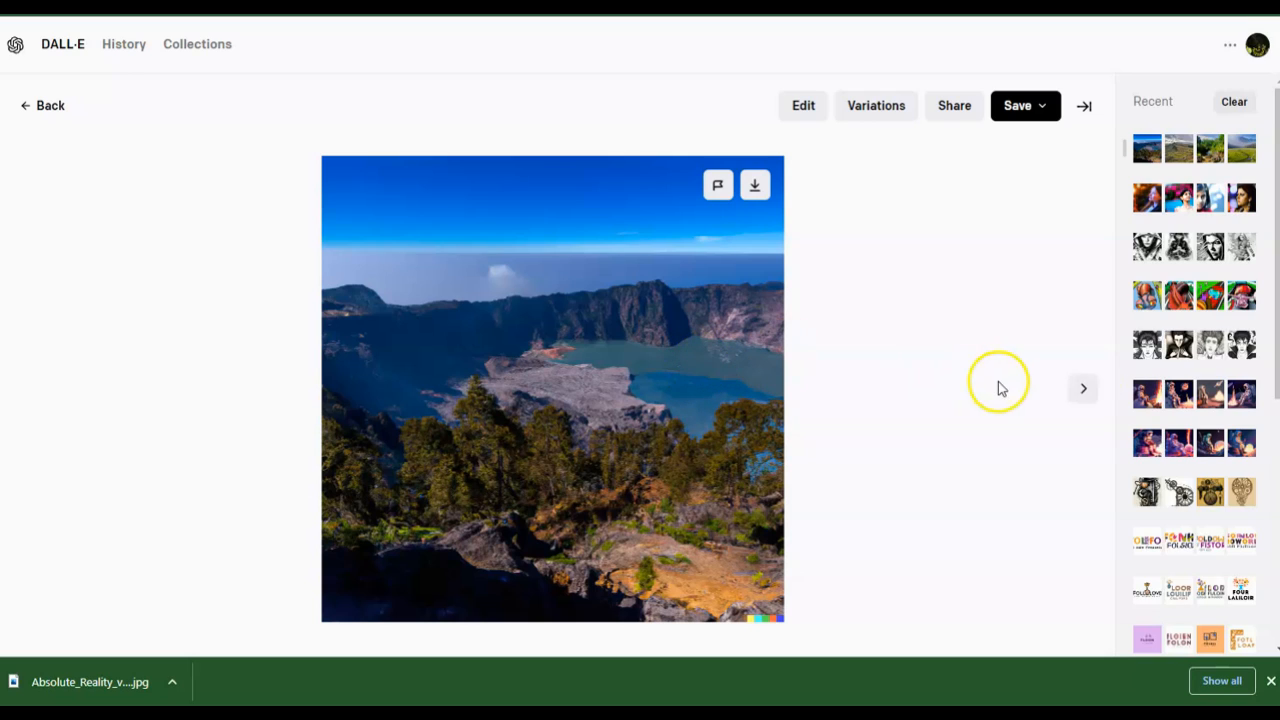
pyautogui.click(1091, 397)
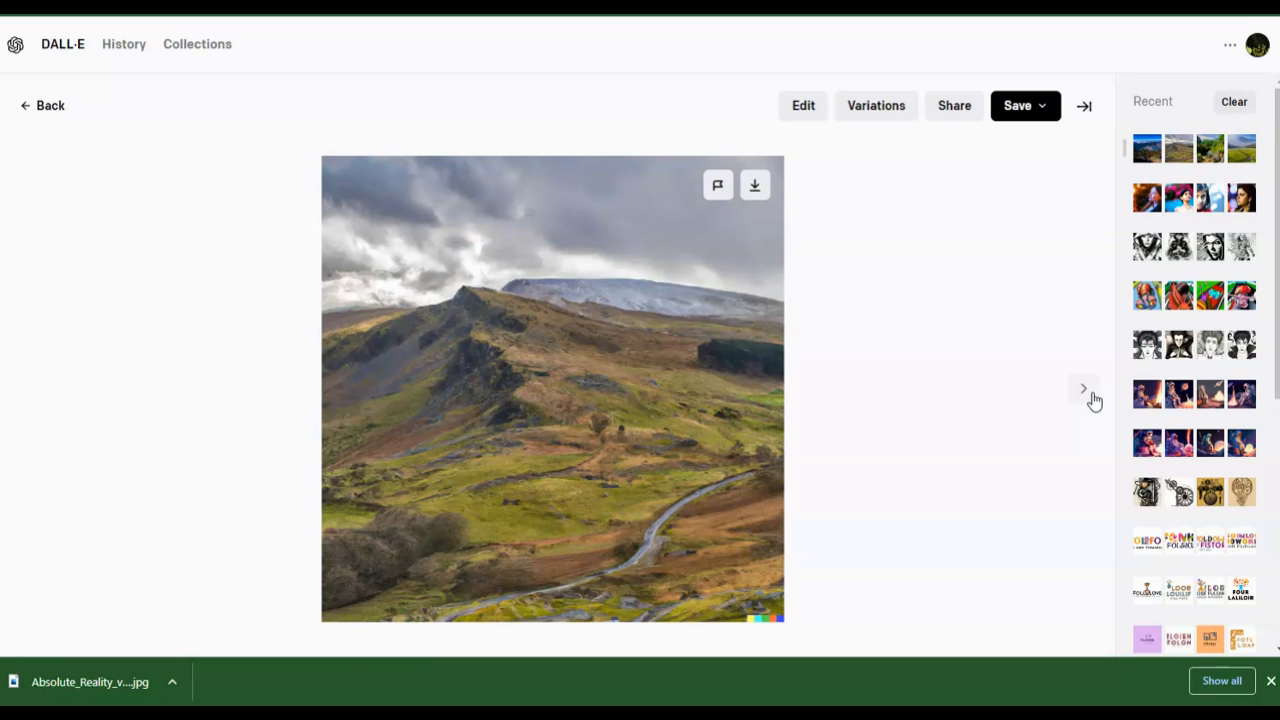
pyautogui.click(1092, 397)
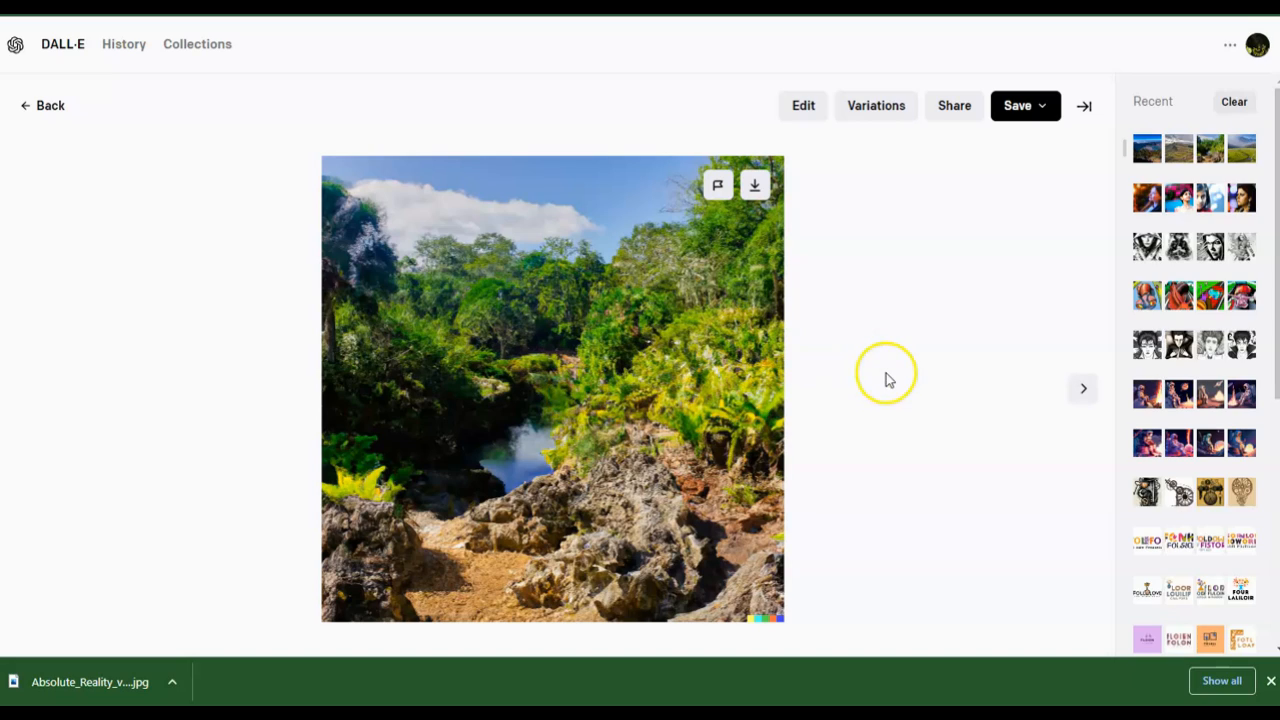
pyautogui.click(1084, 397)
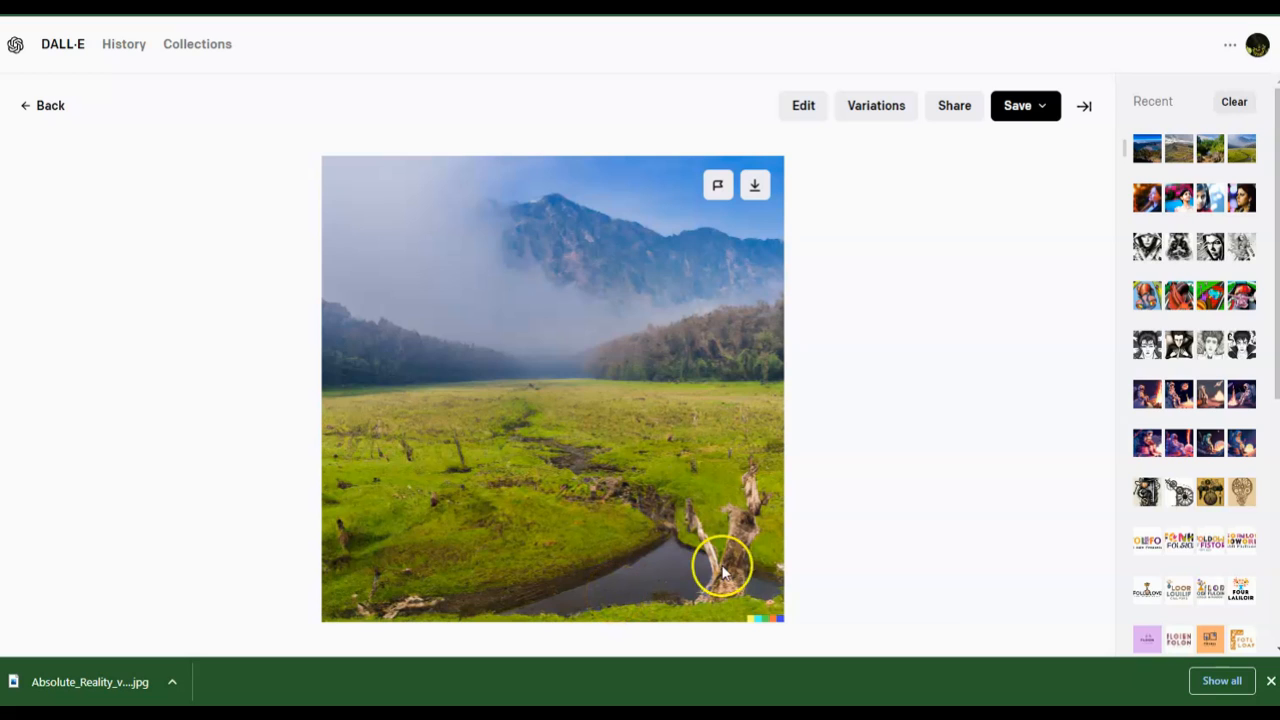
pyautogui.click(34, 106)
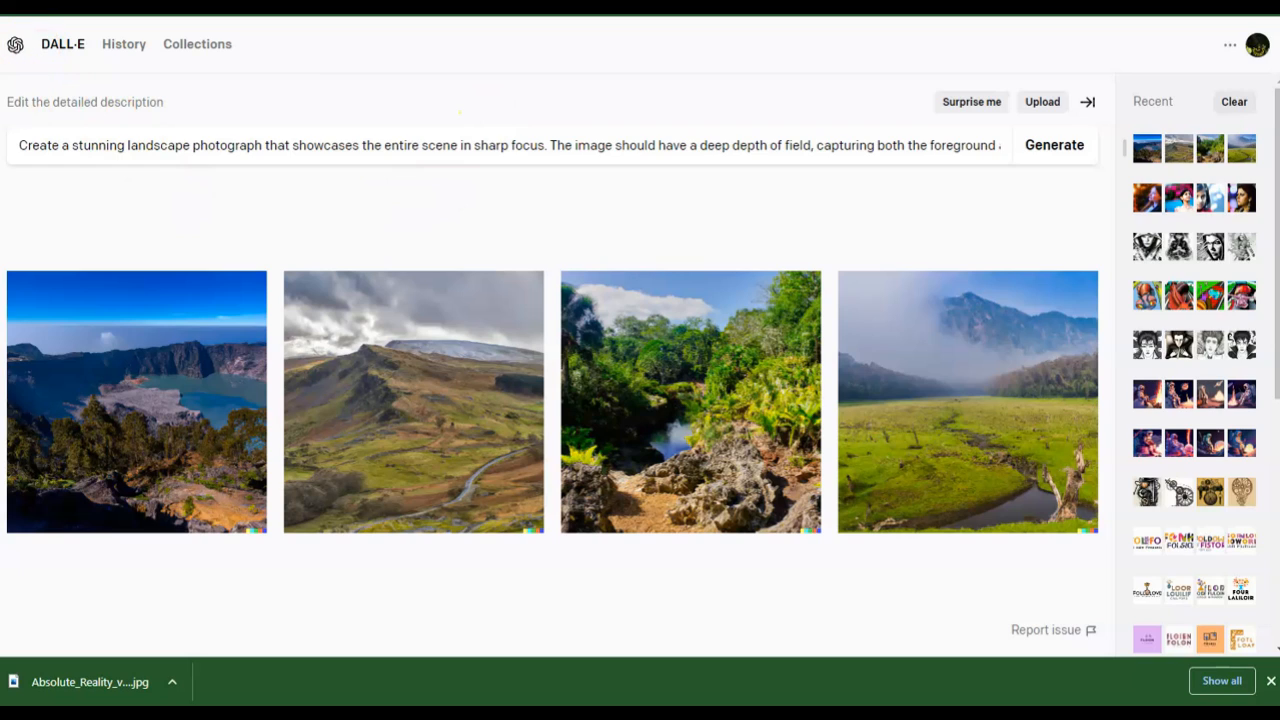
# - Replace the description with the candid street photography prompt copied from Notepad and generate images
pyautogui.click(2, 286)
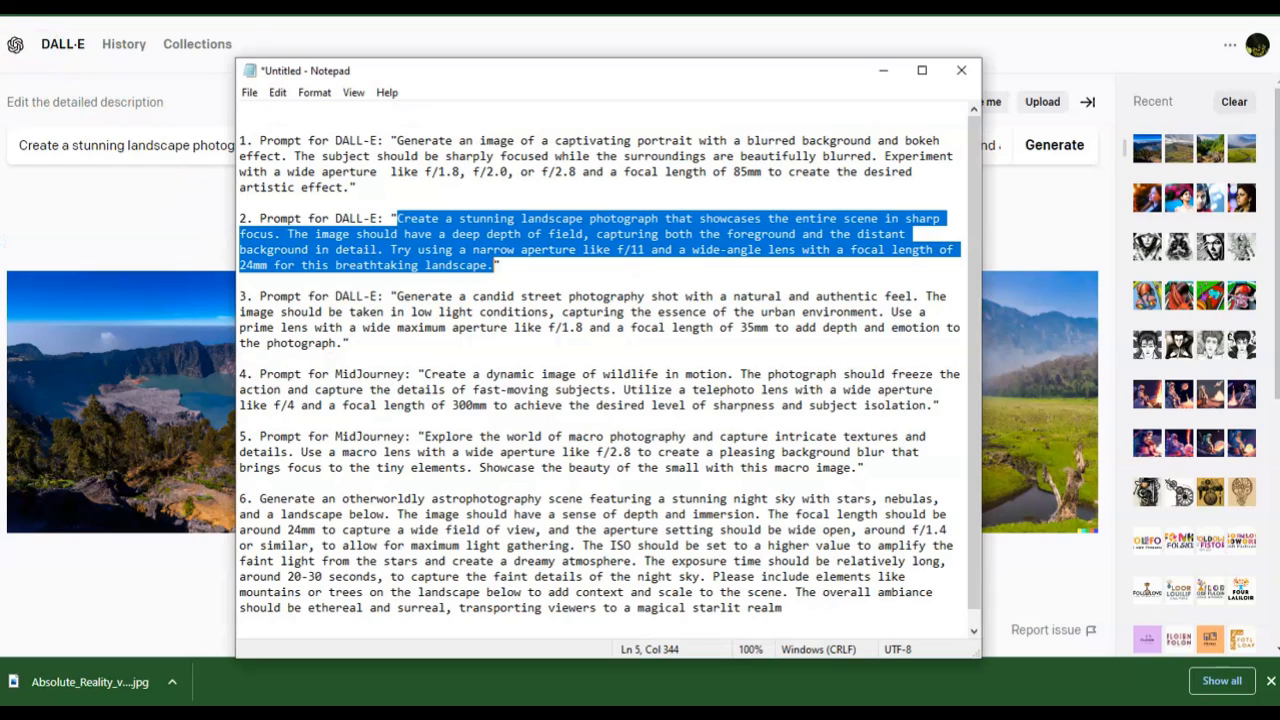
pyautogui.click(398, 295)
pyautogui.moveTo(398, 295); pyautogui.dragTo(341, 342)
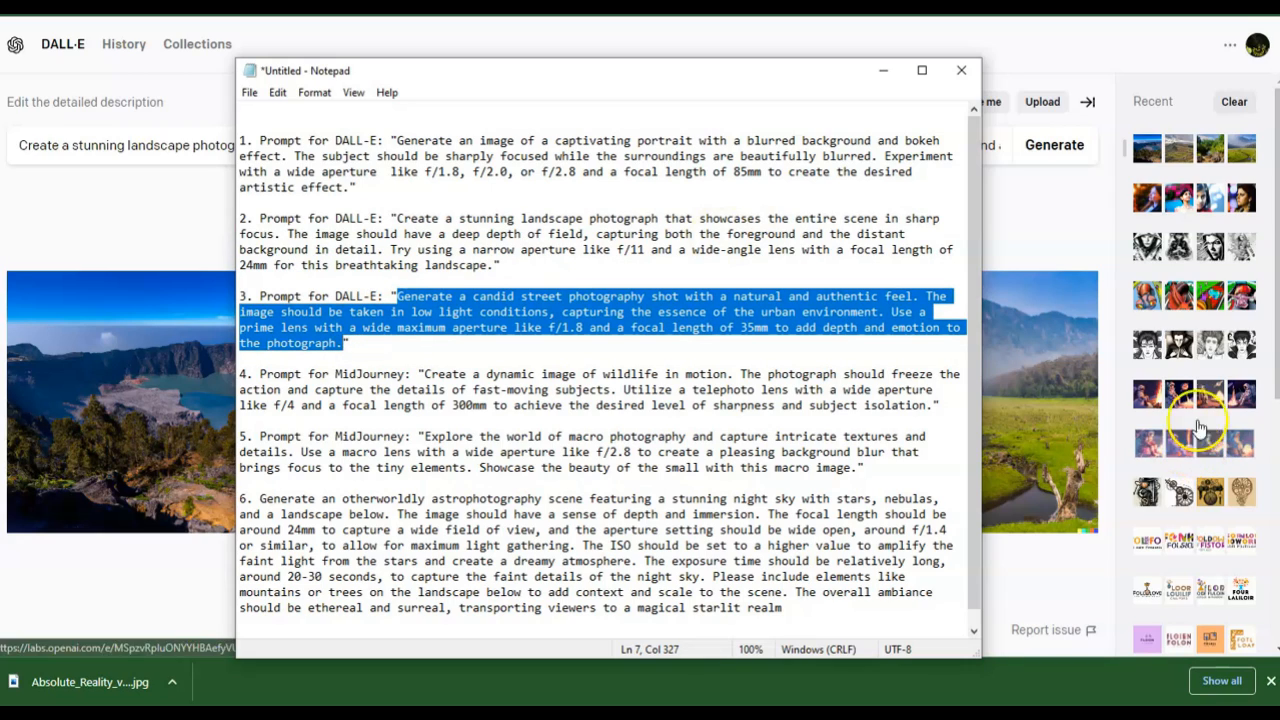
pyautogui.click(1100, 230)
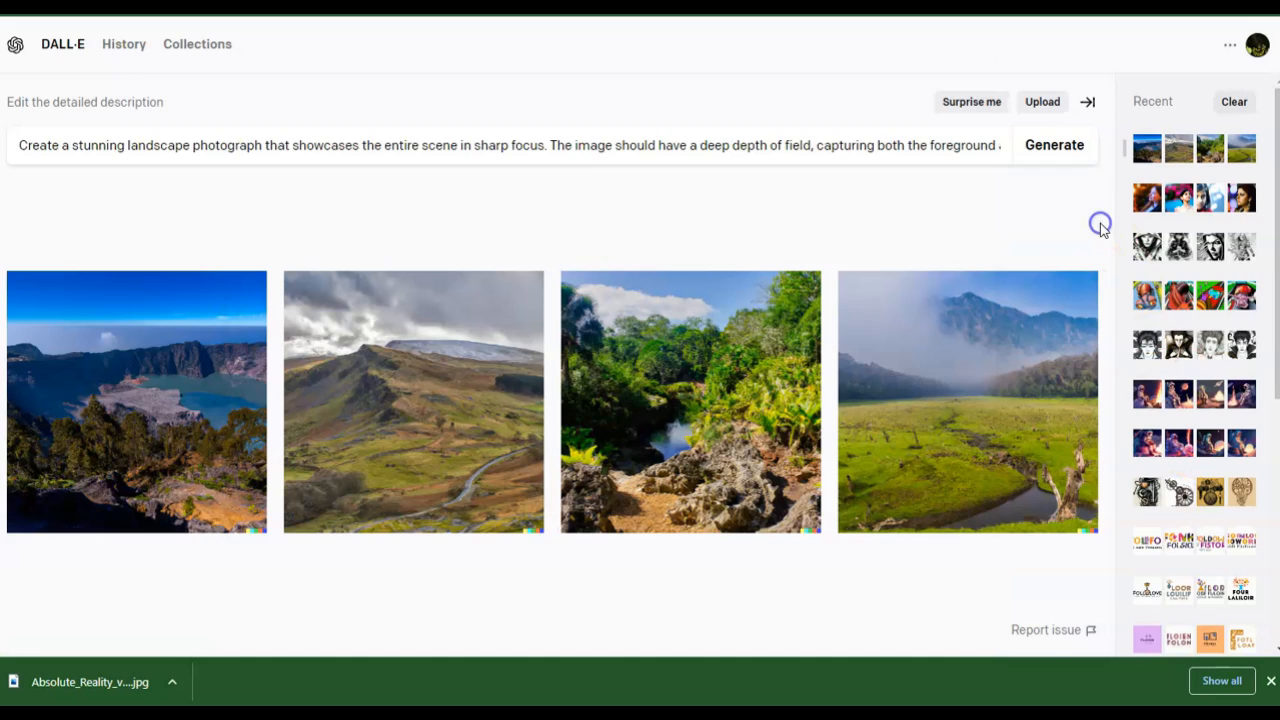
pyautogui.tripleClick(543, 145)
pyautogui.hotkey('ctrl', 'v')
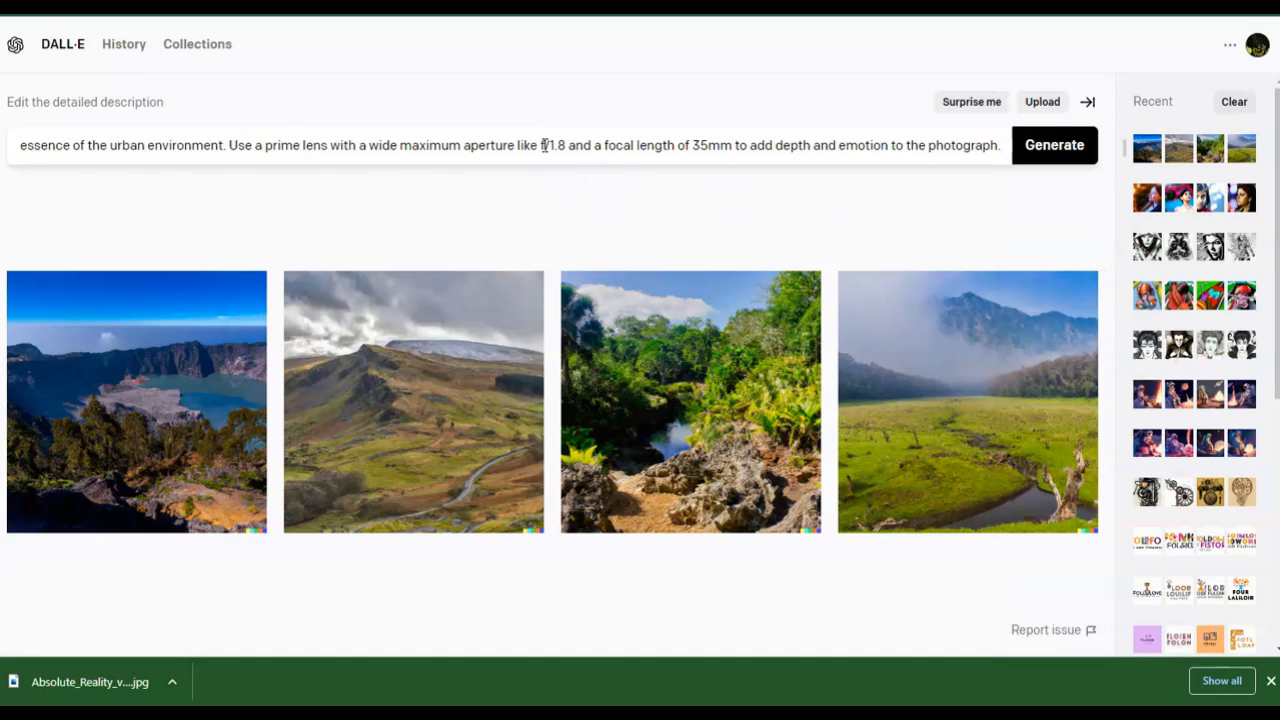
pyautogui.click(1030, 147)
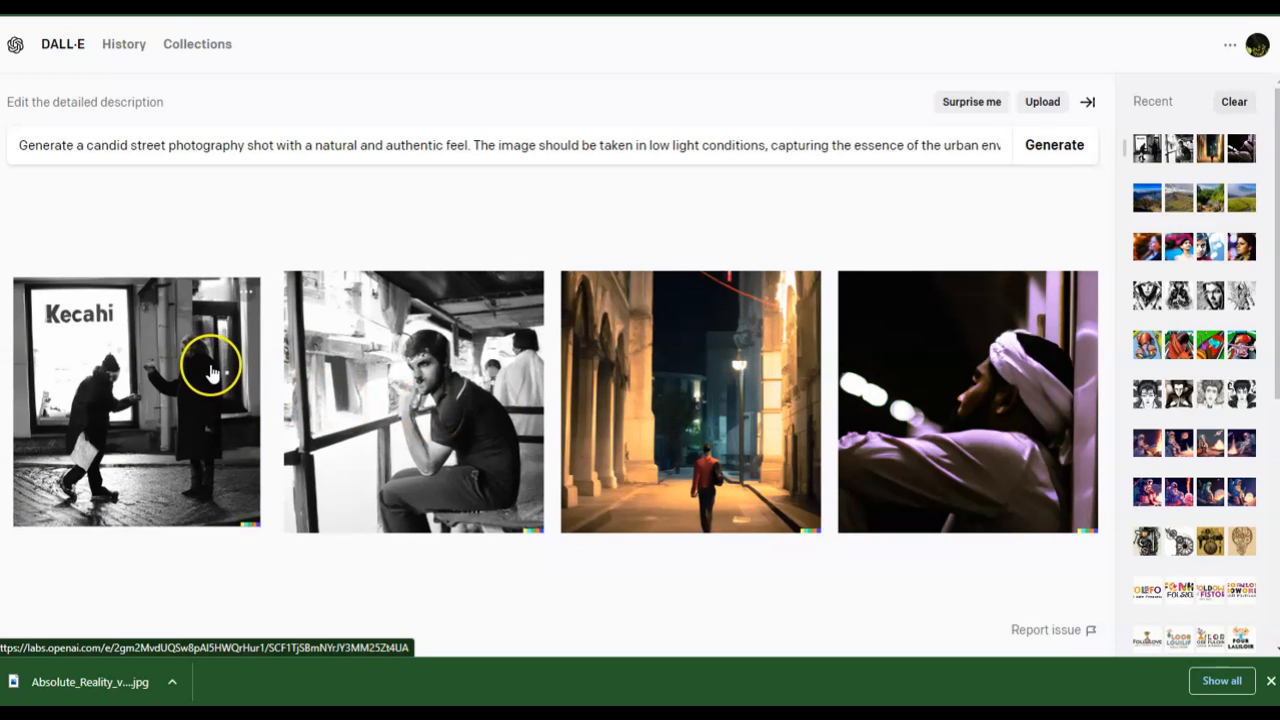
# - Open the generated street photography images full size, page through all four, and return to the results
pyautogui.click(181, 371)
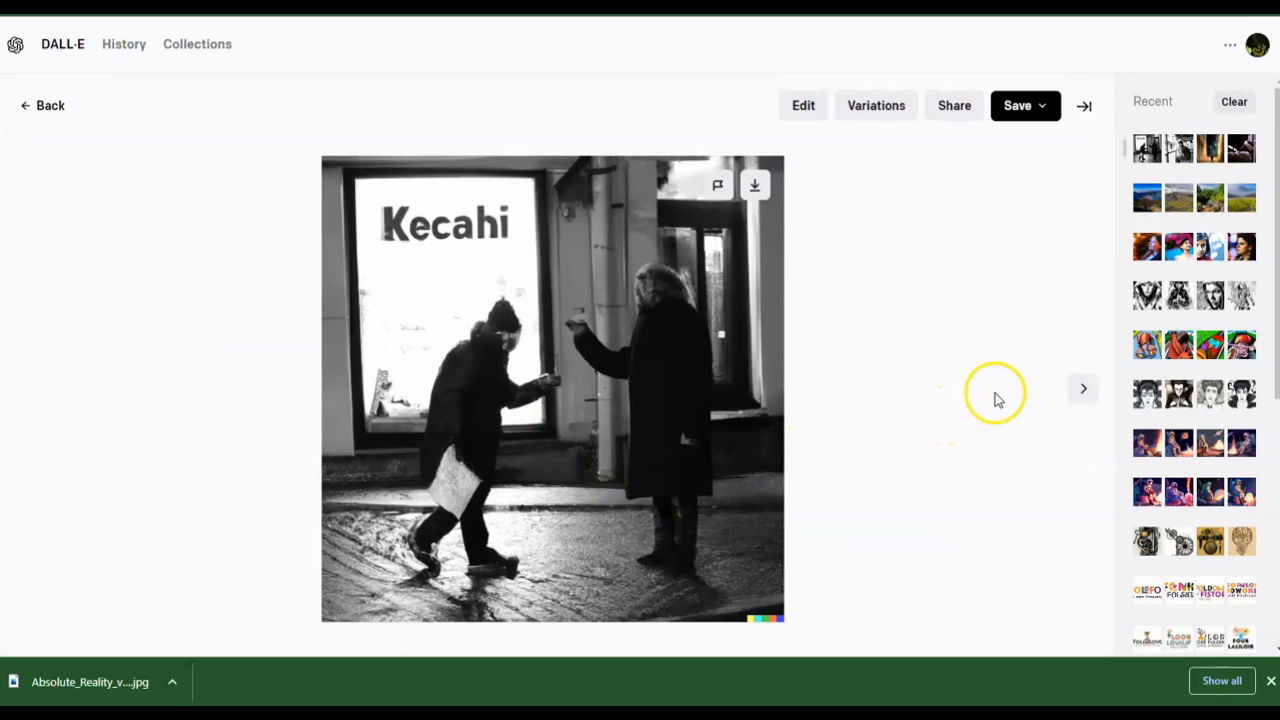
pyautogui.click(1087, 390)
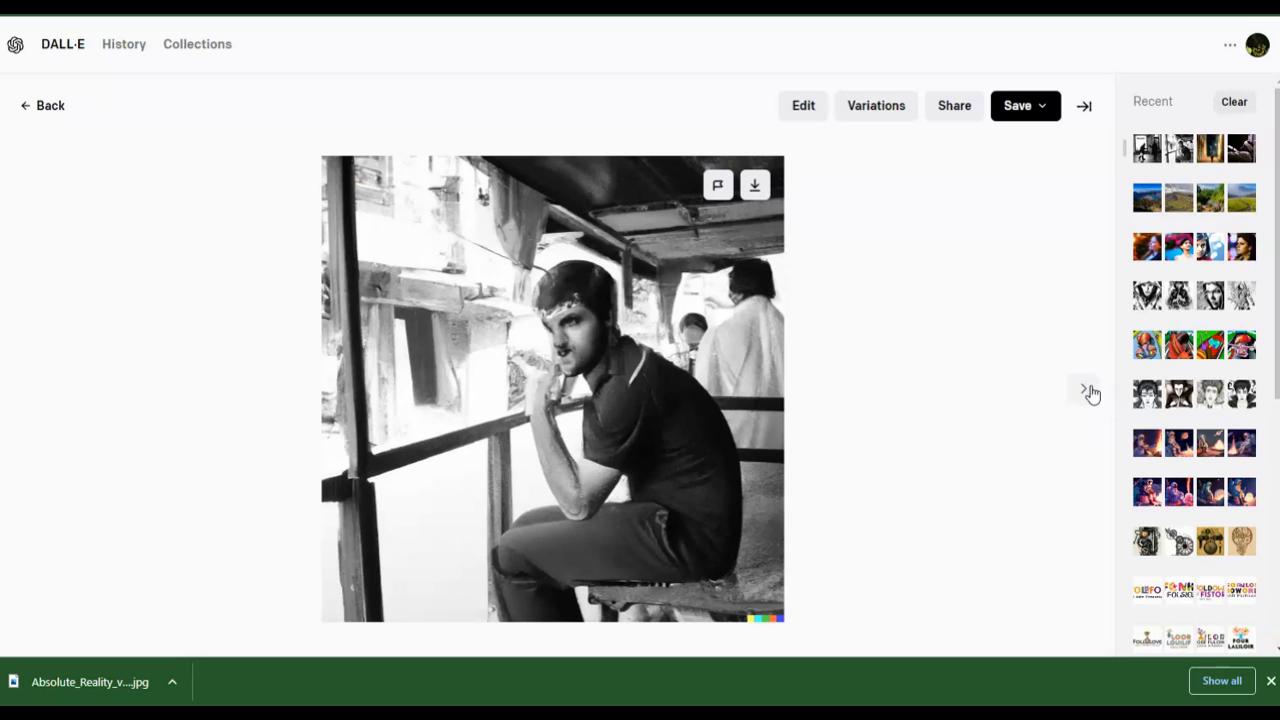
pyautogui.click(1088, 390)
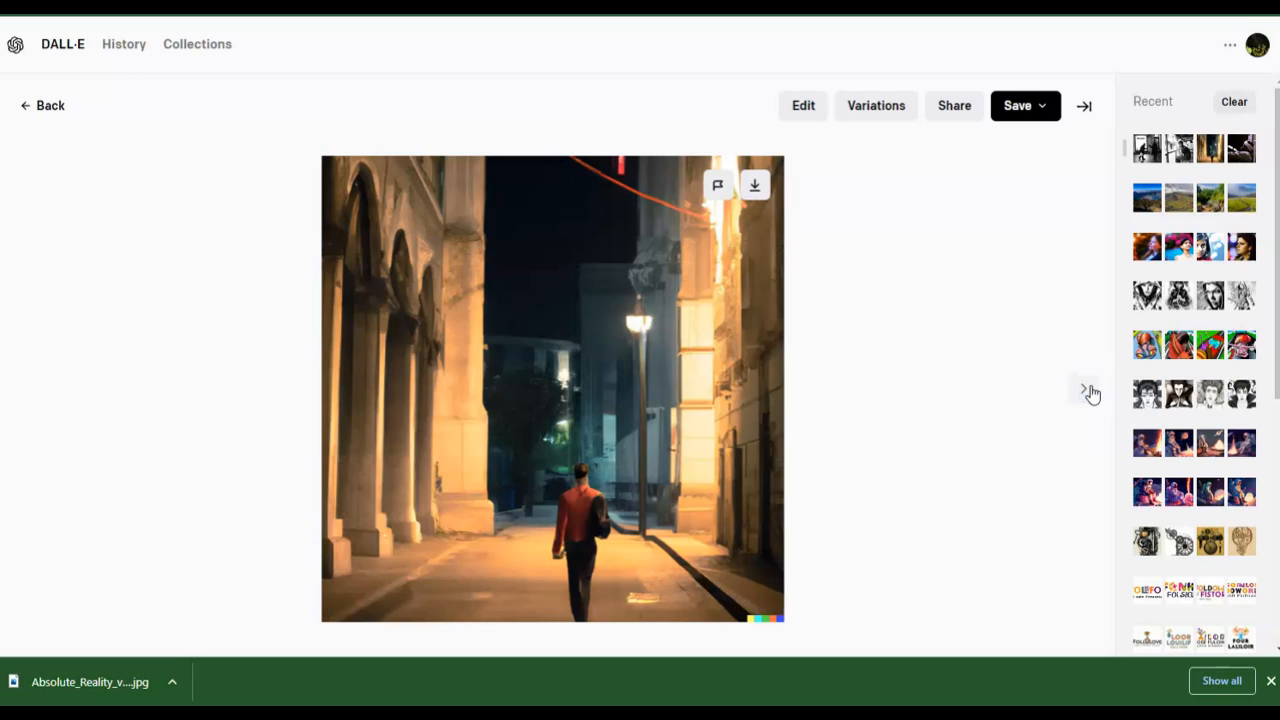
pyautogui.click(1088, 391)
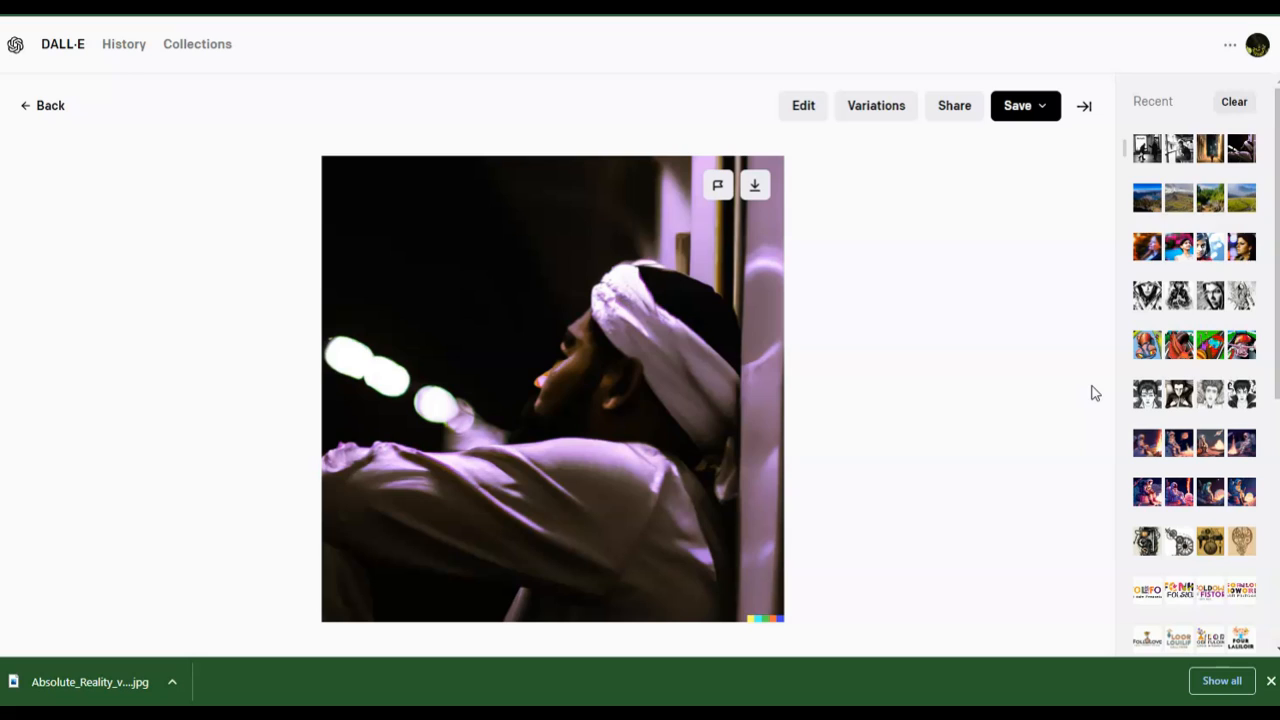
pyautogui.click(1025, 397)
pyautogui.click(34, 112)
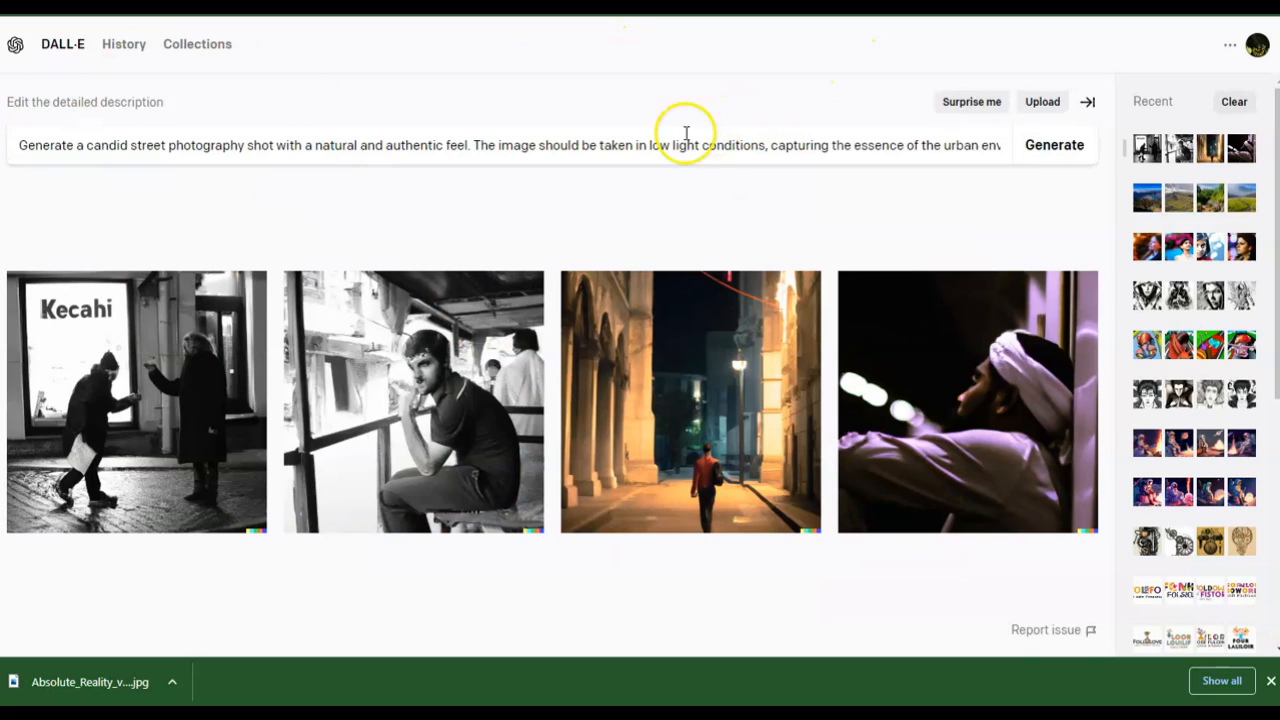
# - Open the night street image full size and return to the results
pyautogui.click(677, 422)
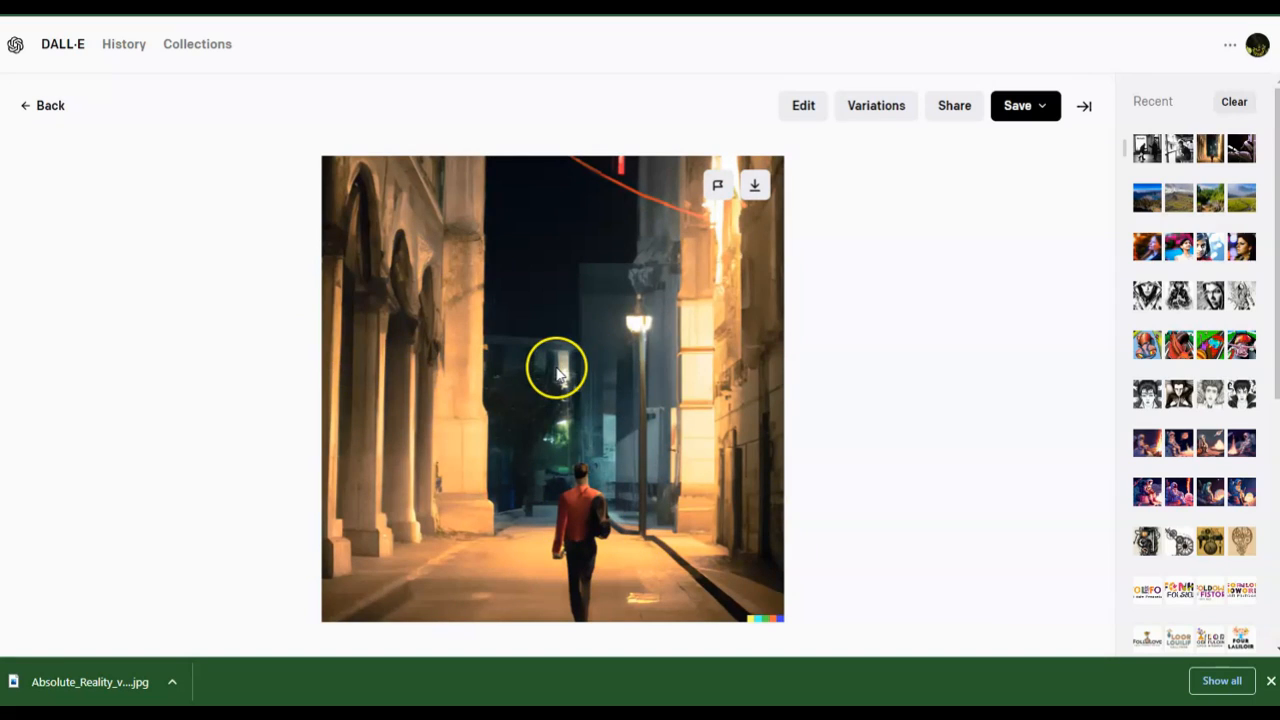
pyautogui.click(26, 109)
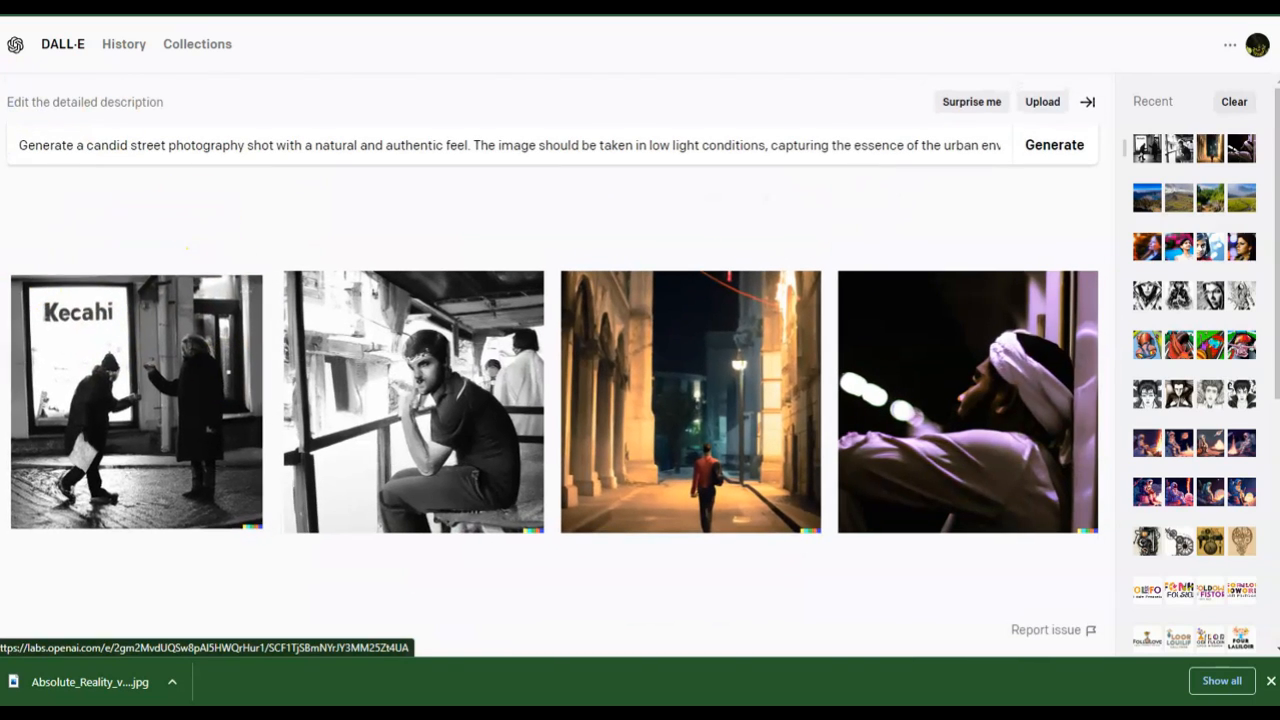
# - Replace the description with the wildlife-in-motion telephoto prompt copied from Notepad and generate images
pyautogui.moveTo(2, 290)
pyautogui.click(60, 292)
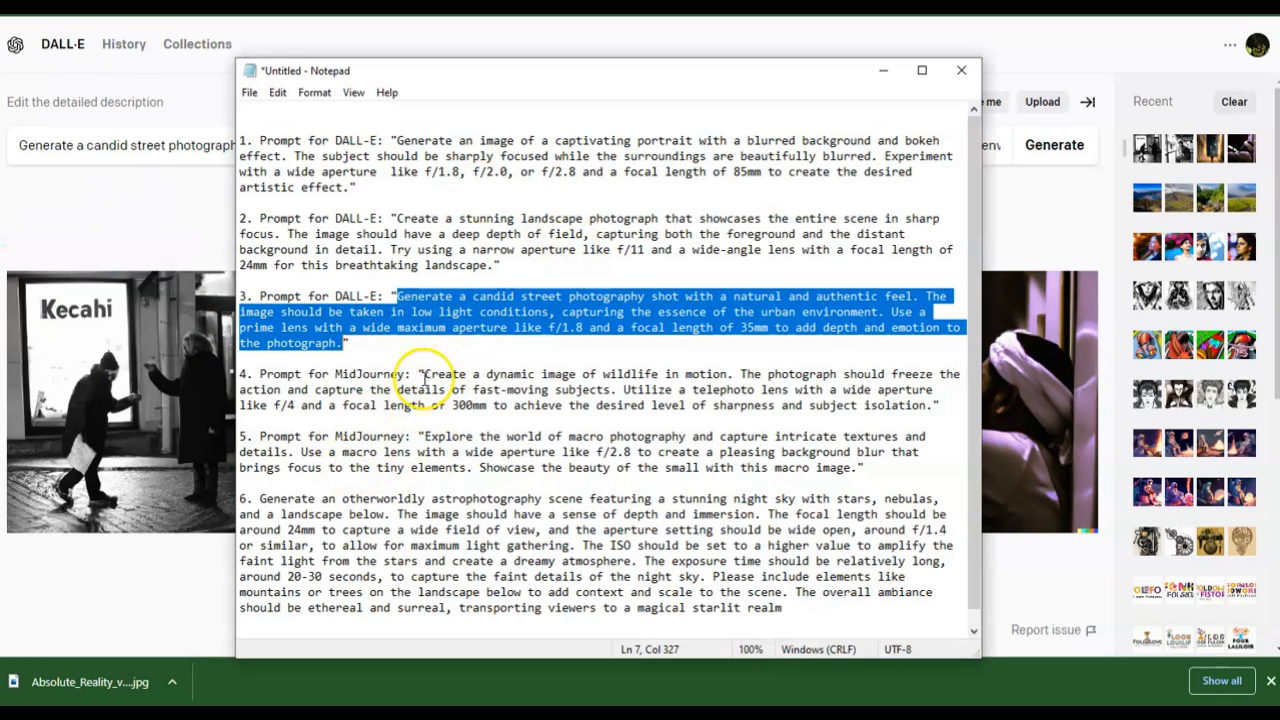
pyautogui.moveTo(424, 374); pyautogui.dragTo(933, 405)
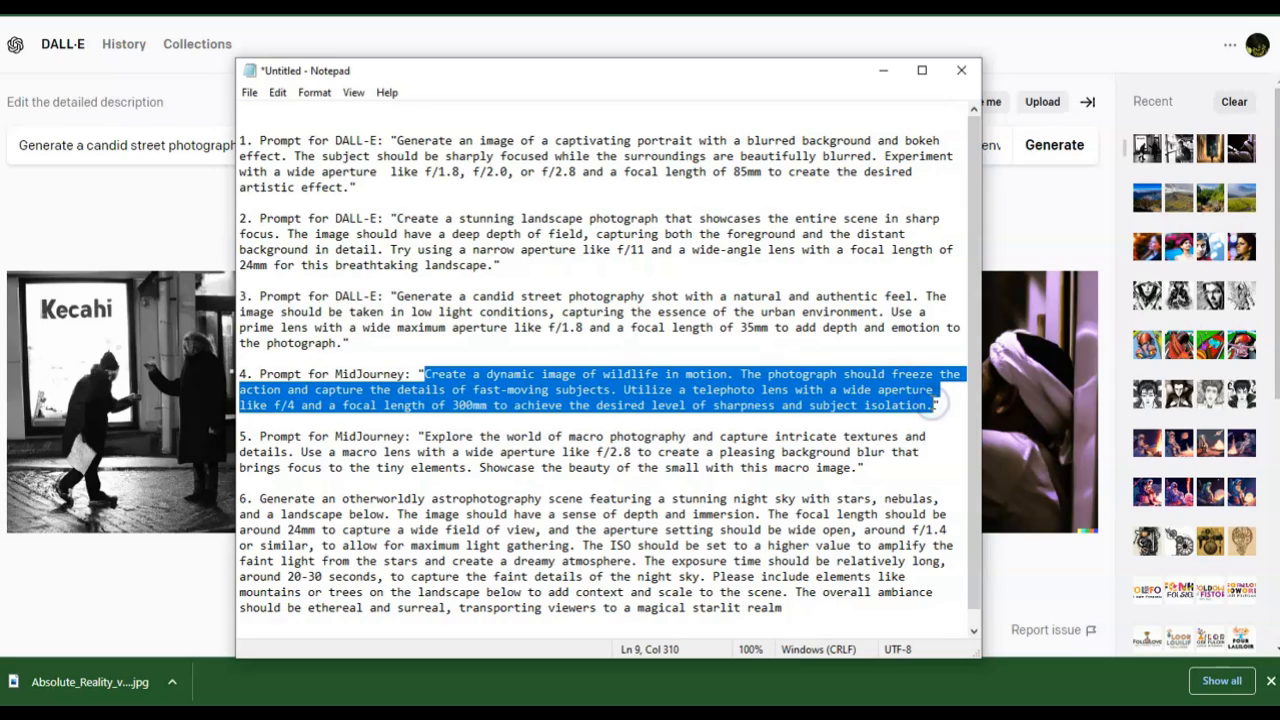
pyautogui.click(1070, 207)
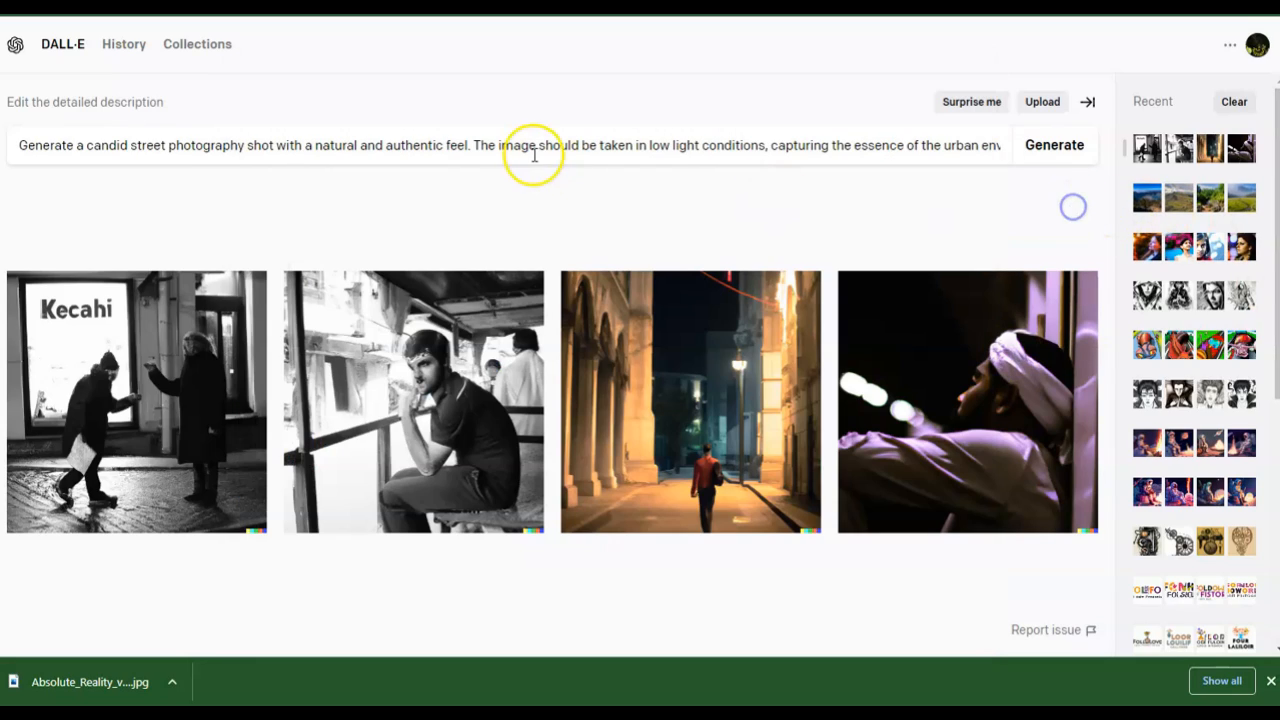
pyautogui.tripleClick(517, 146)
pyautogui.hotkey('ctrl', 'v')
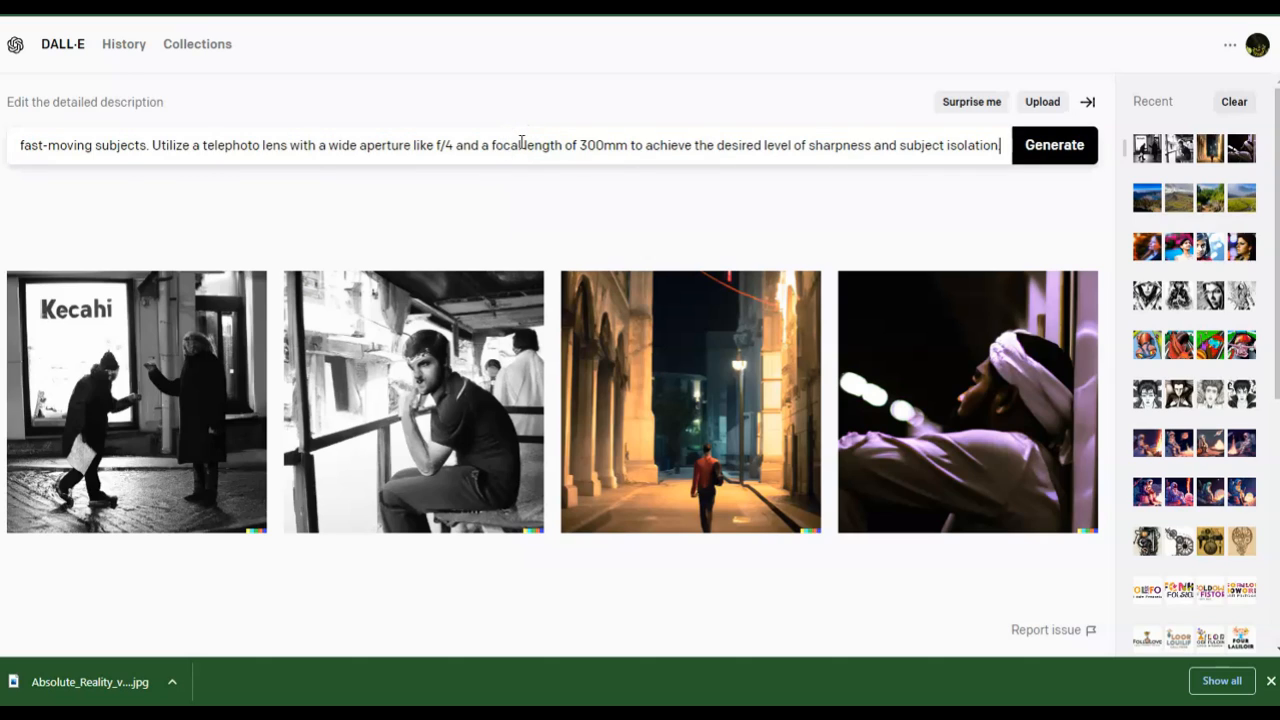
pyautogui.click(1055, 146)
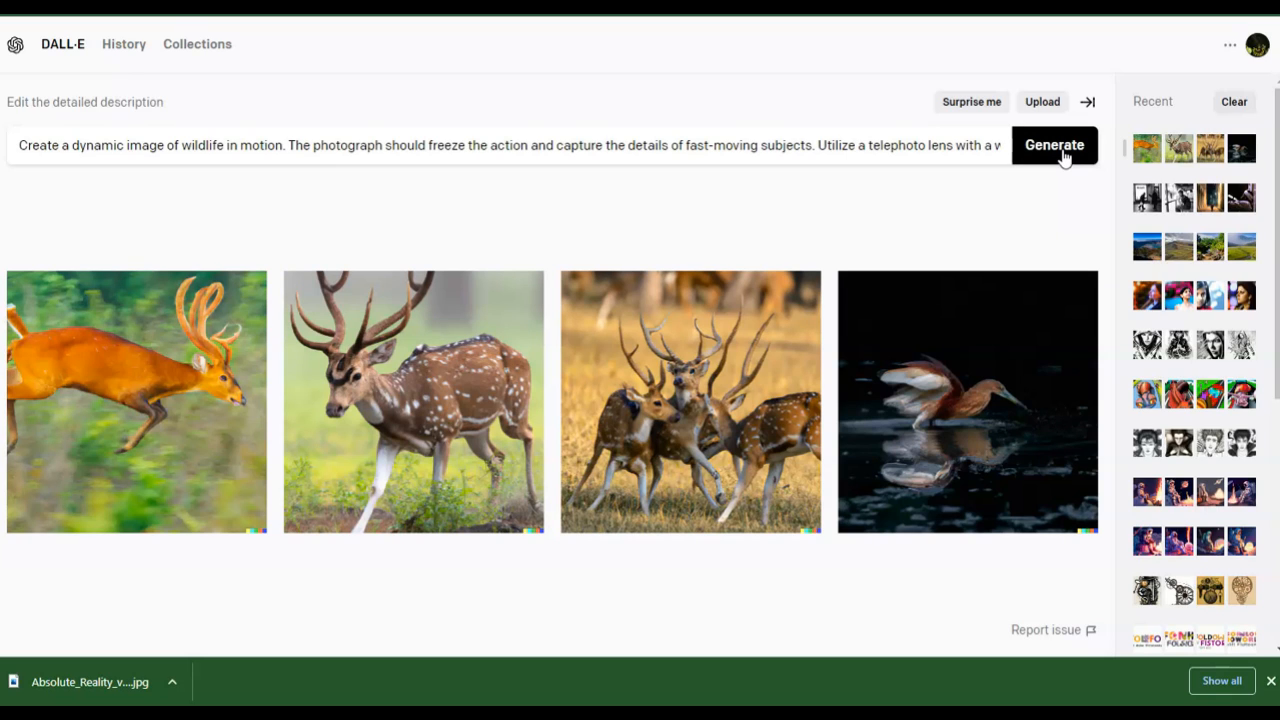
# - Open the generated wildlife images full size, page through all four, and return to the results
pyautogui.click(149, 415)
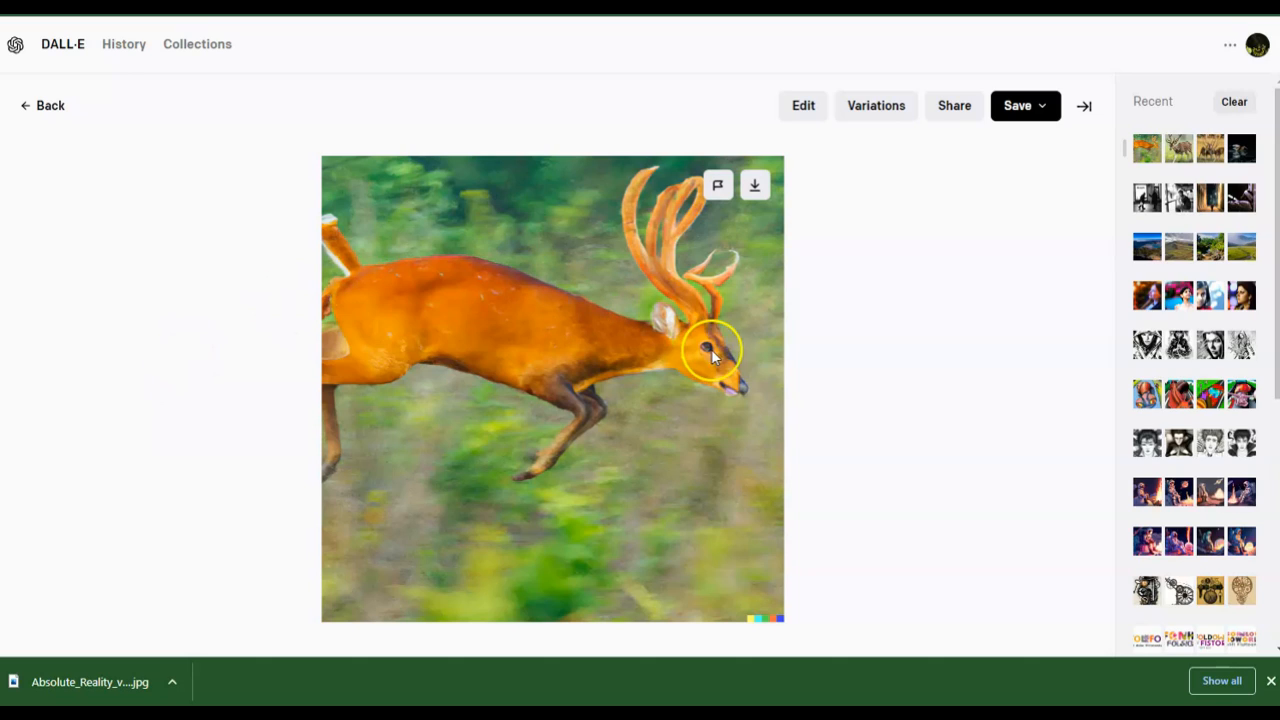
pyautogui.click(1084, 390)
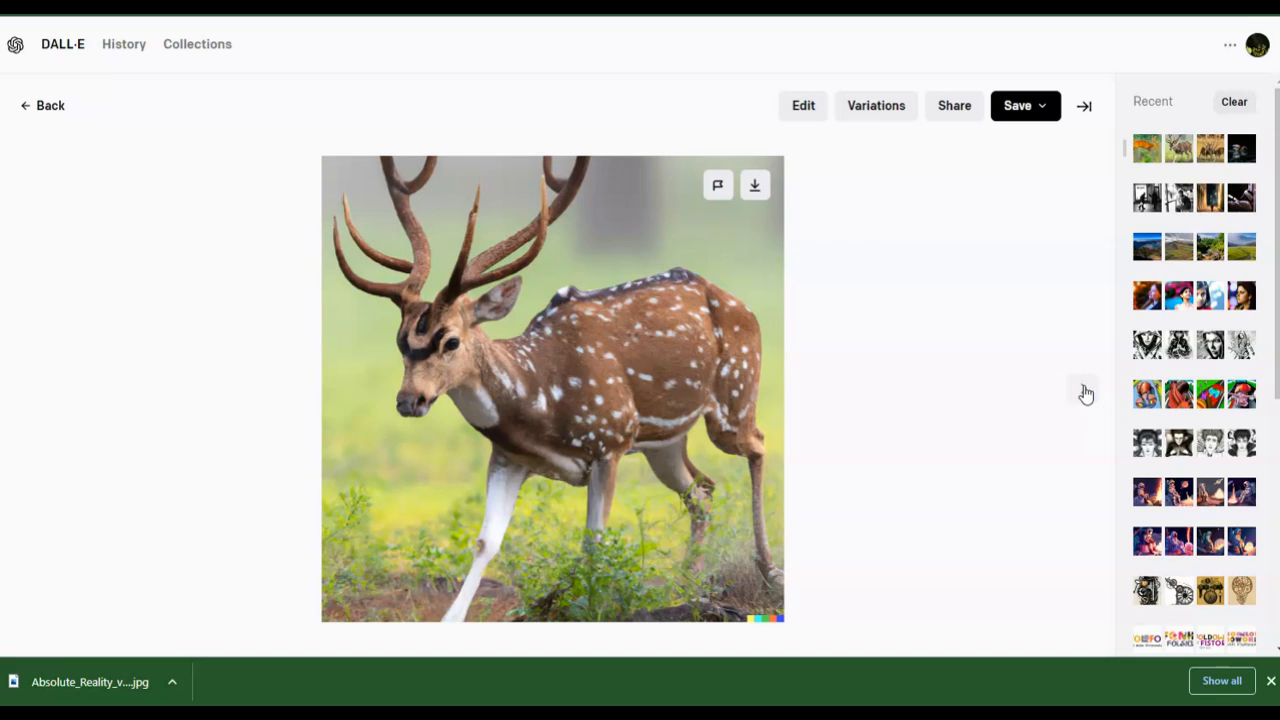
pyautogui.click(1085, 392)
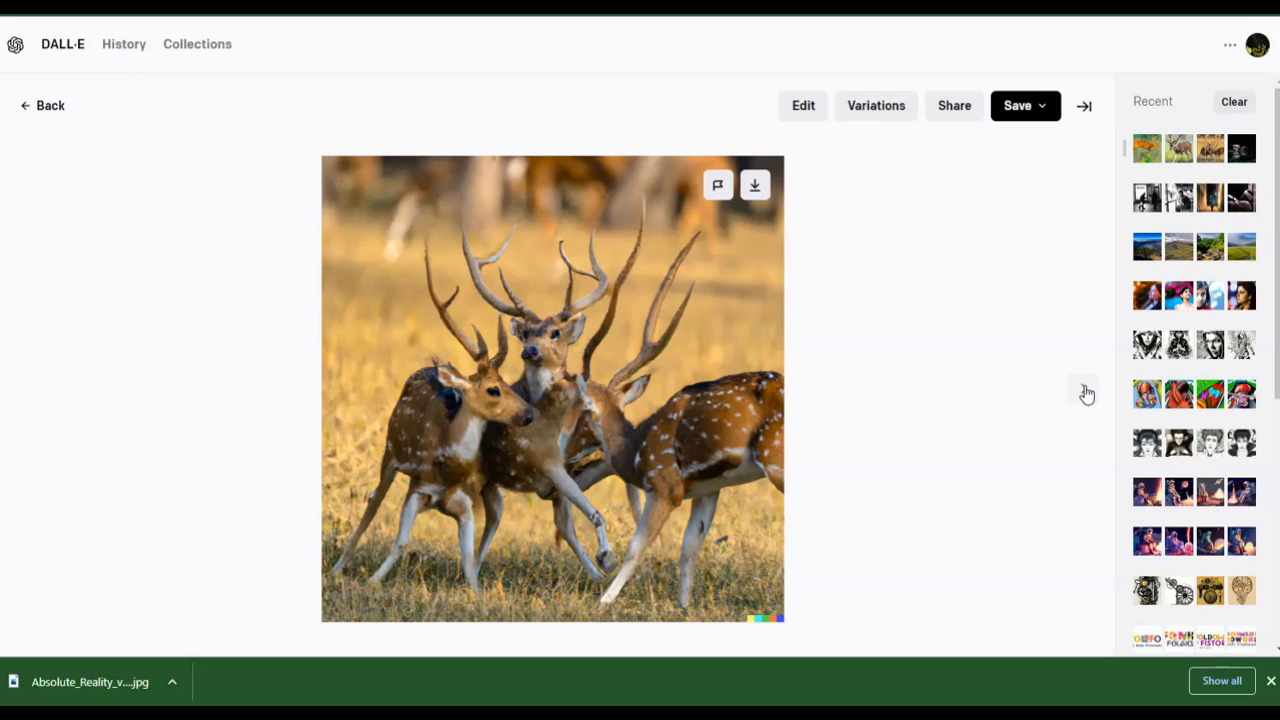
pyautogui.click(1083, 392)
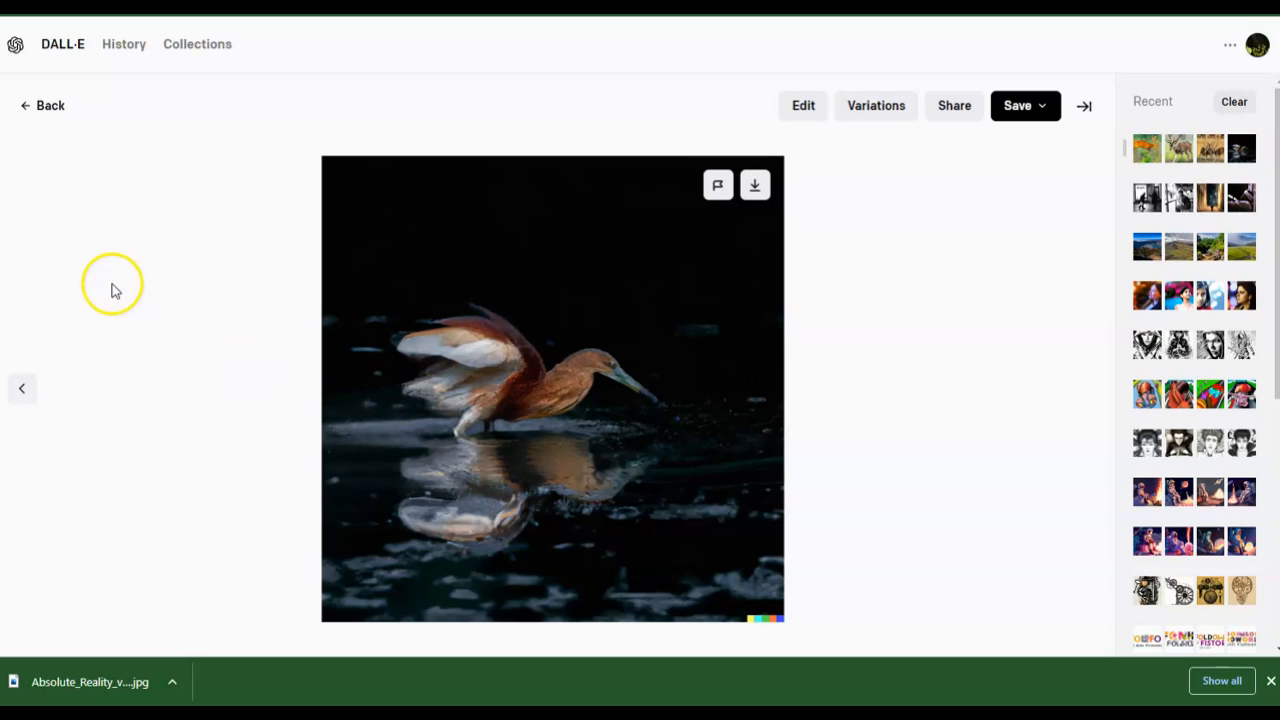
pyautogui.click(31, 116)
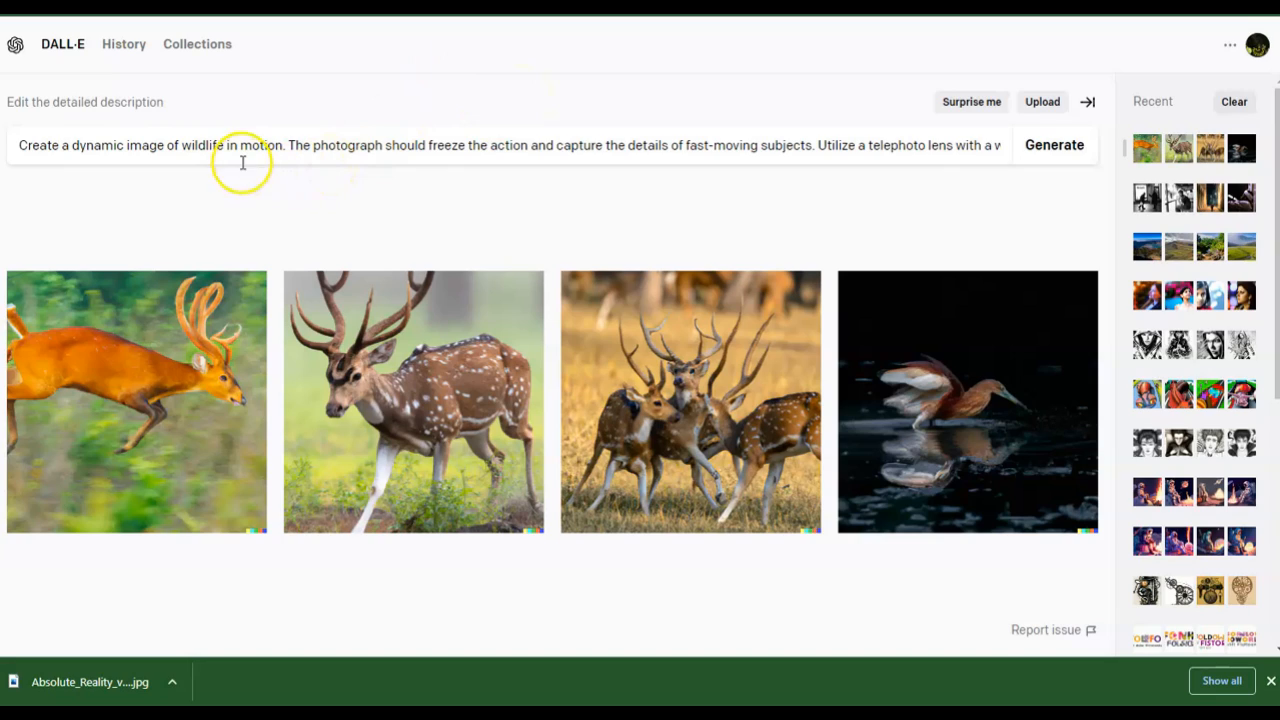
pyautogui.click(219, 483)
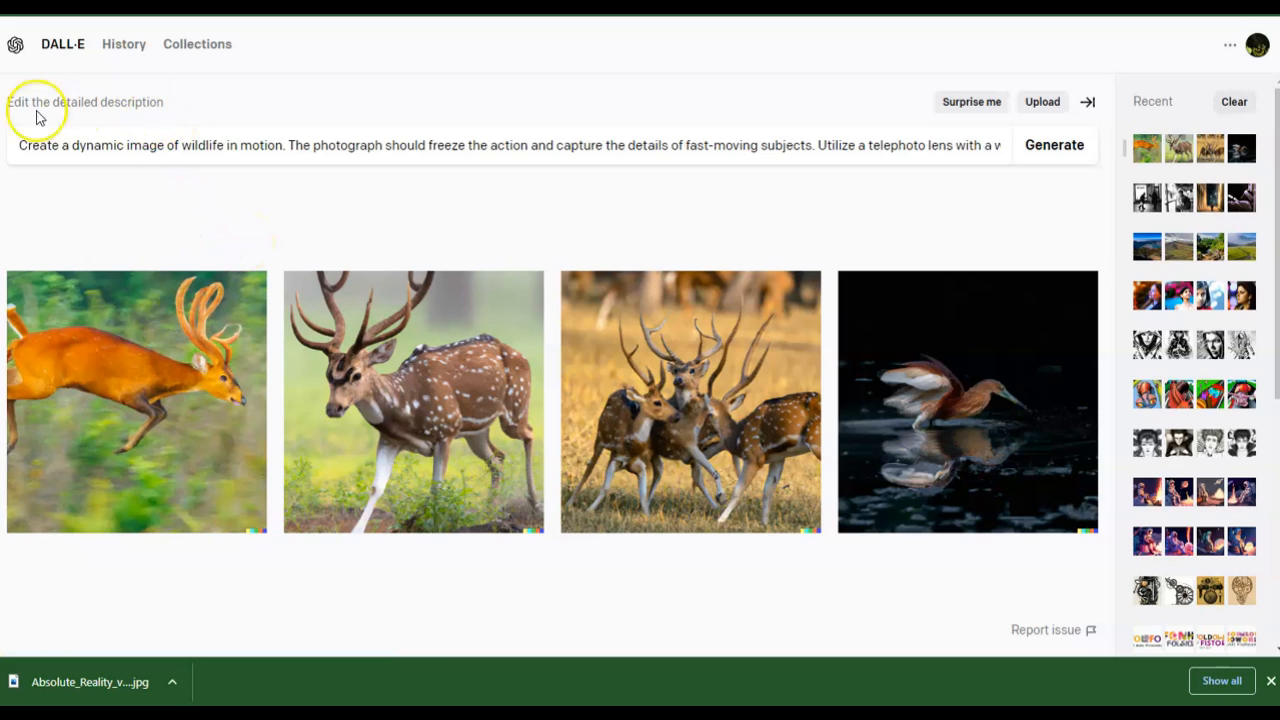
# - Replace the description with the macro photography prompt copied from Notepad and generate images
pyautogui.hotkey('alt', 'Tab')
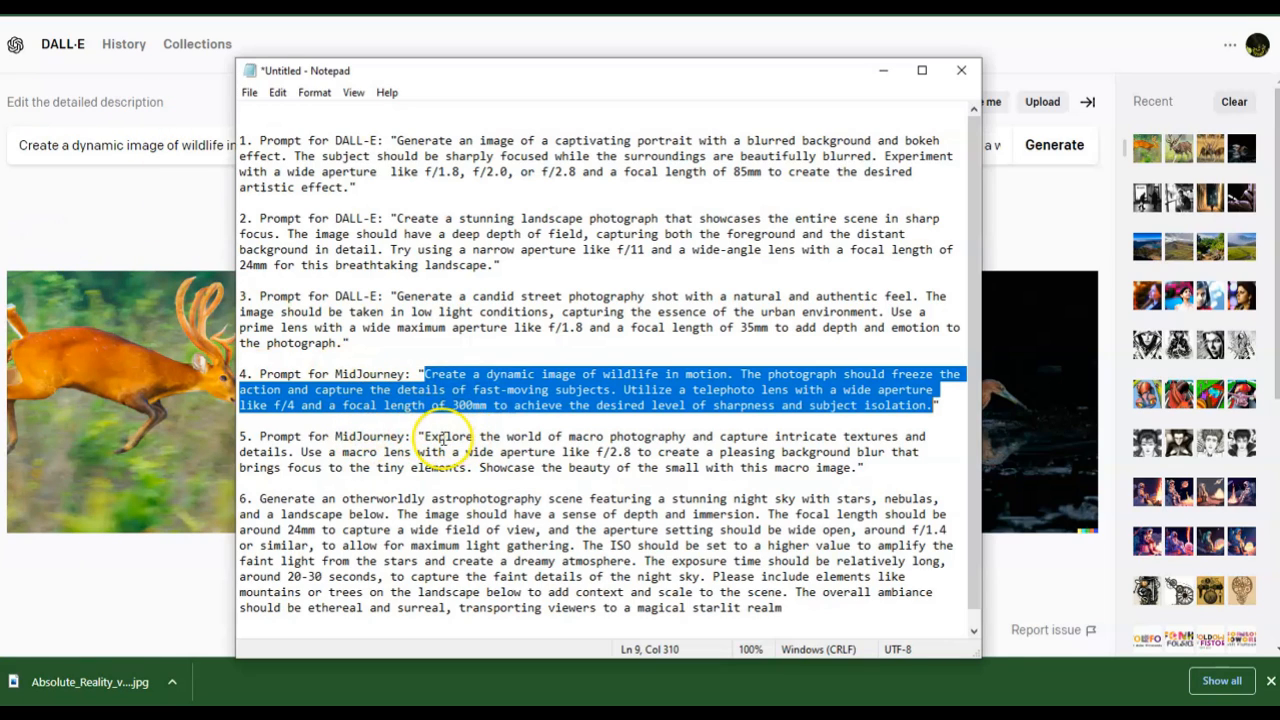
pyautogui.moveTo(426, 437); pyautogui.dragTo(858, 468)
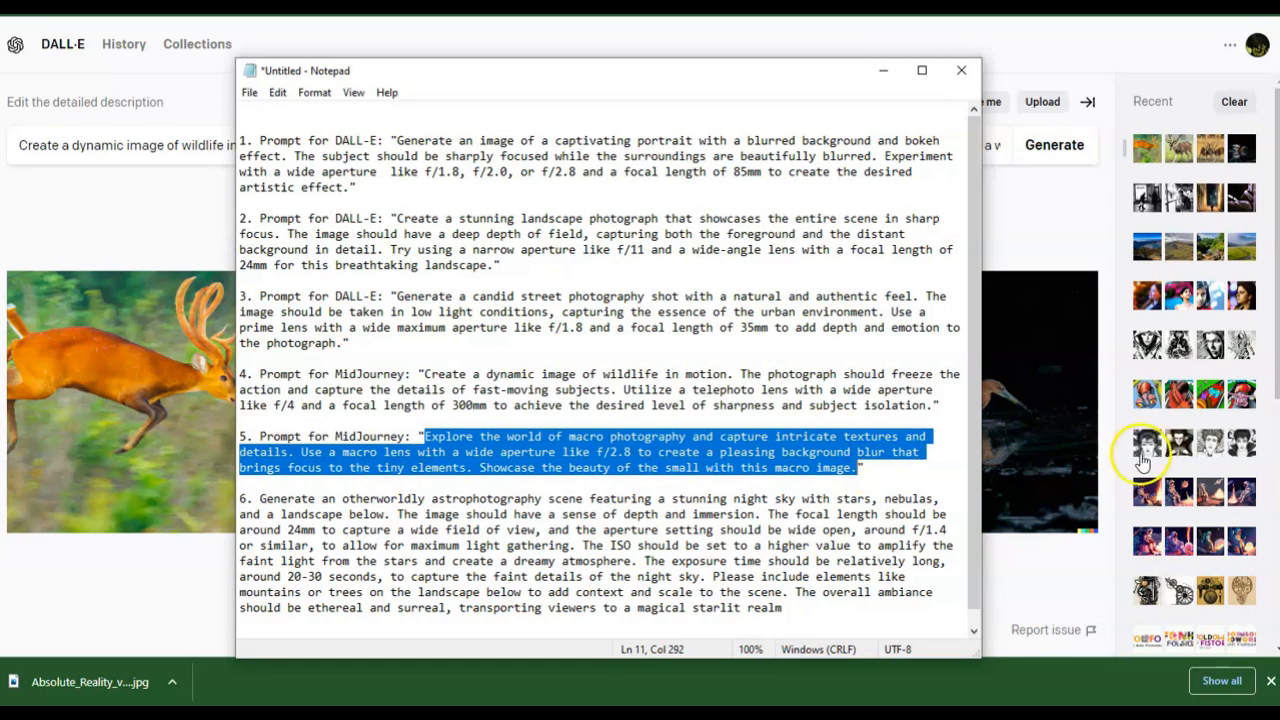
pyautogui.click(1043, 240)
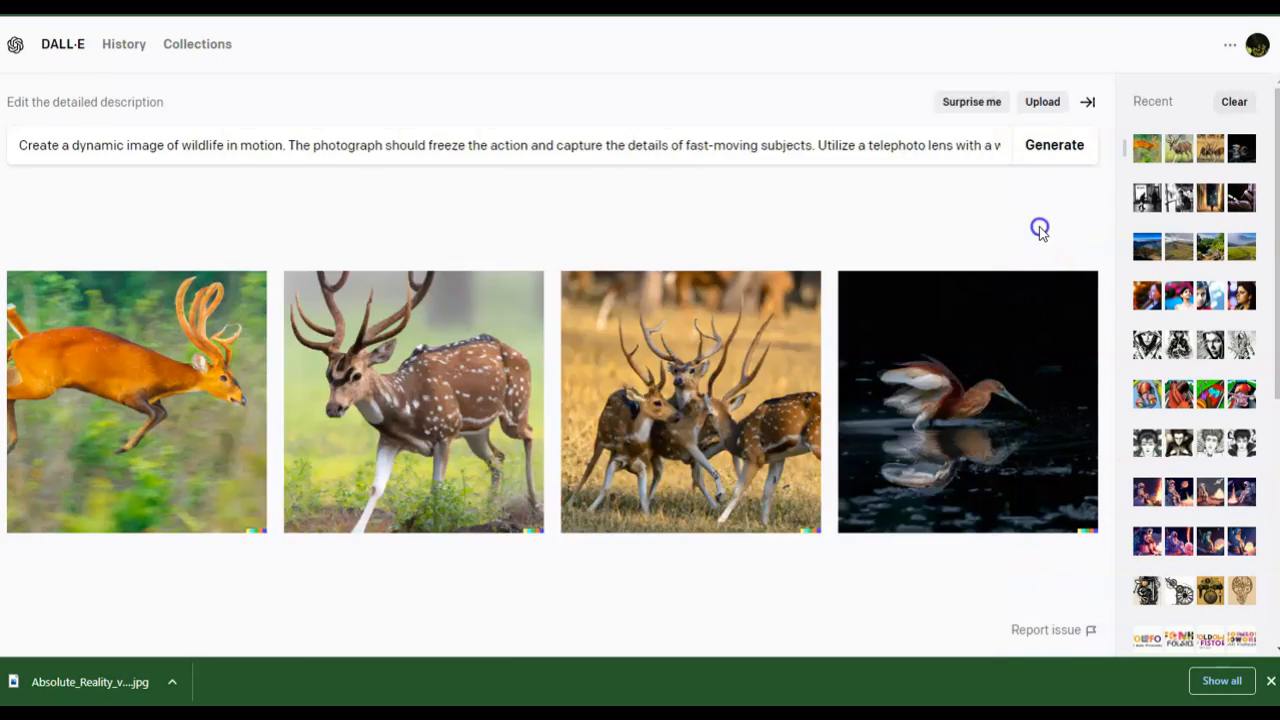
pyautogui.doubleClick(885, 146)
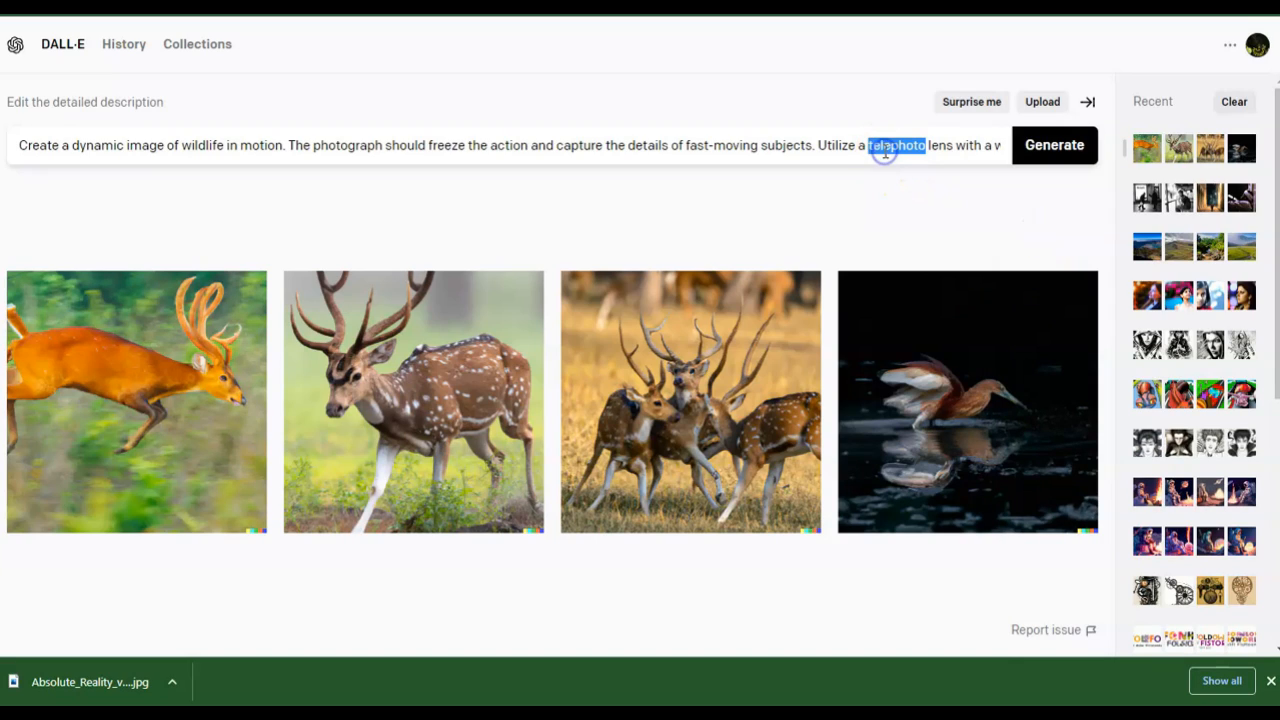
pyautogui.hotkey('ctrl', 'a')
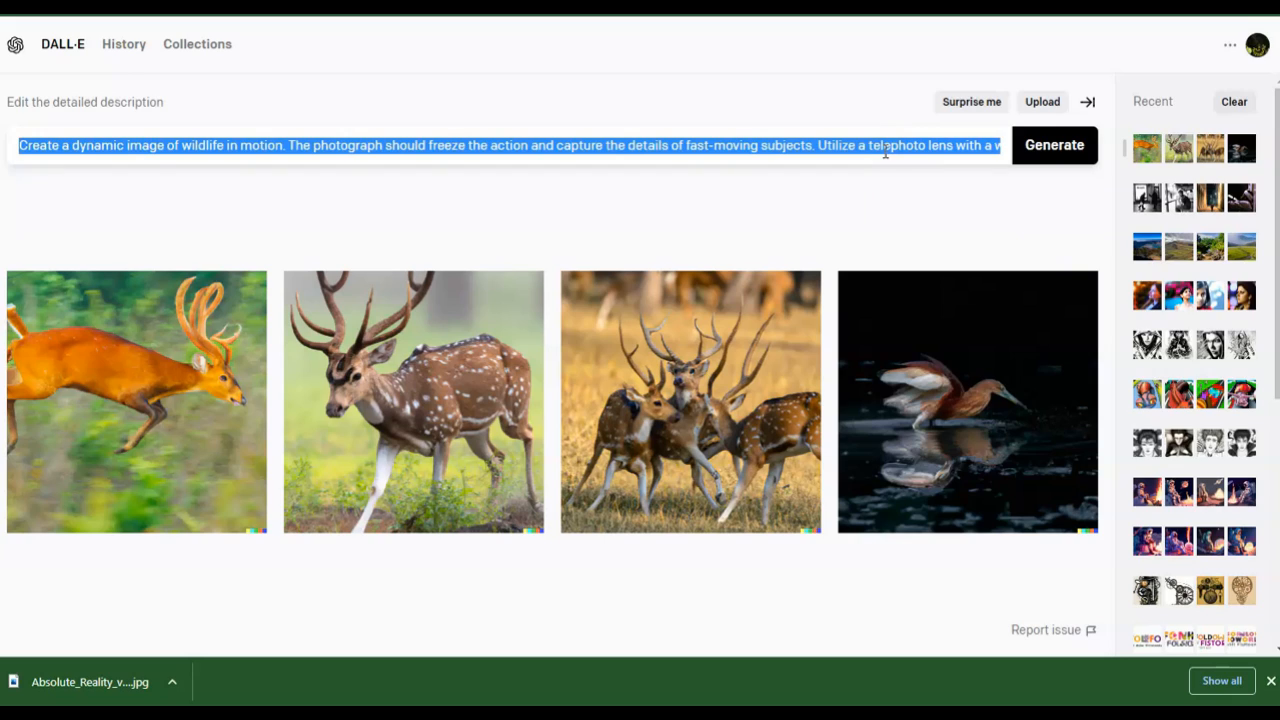
pyautogui.hotkey('ctrl', 'v')
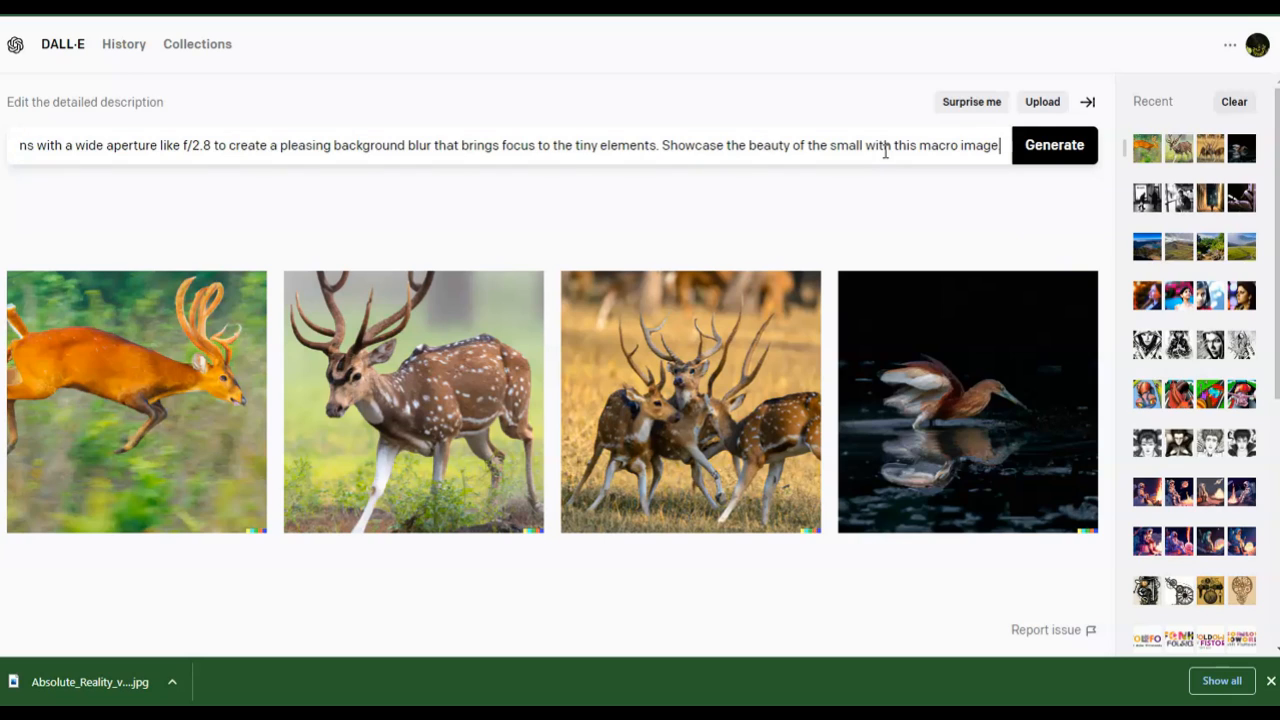
pyautogui.click(1082, 158)
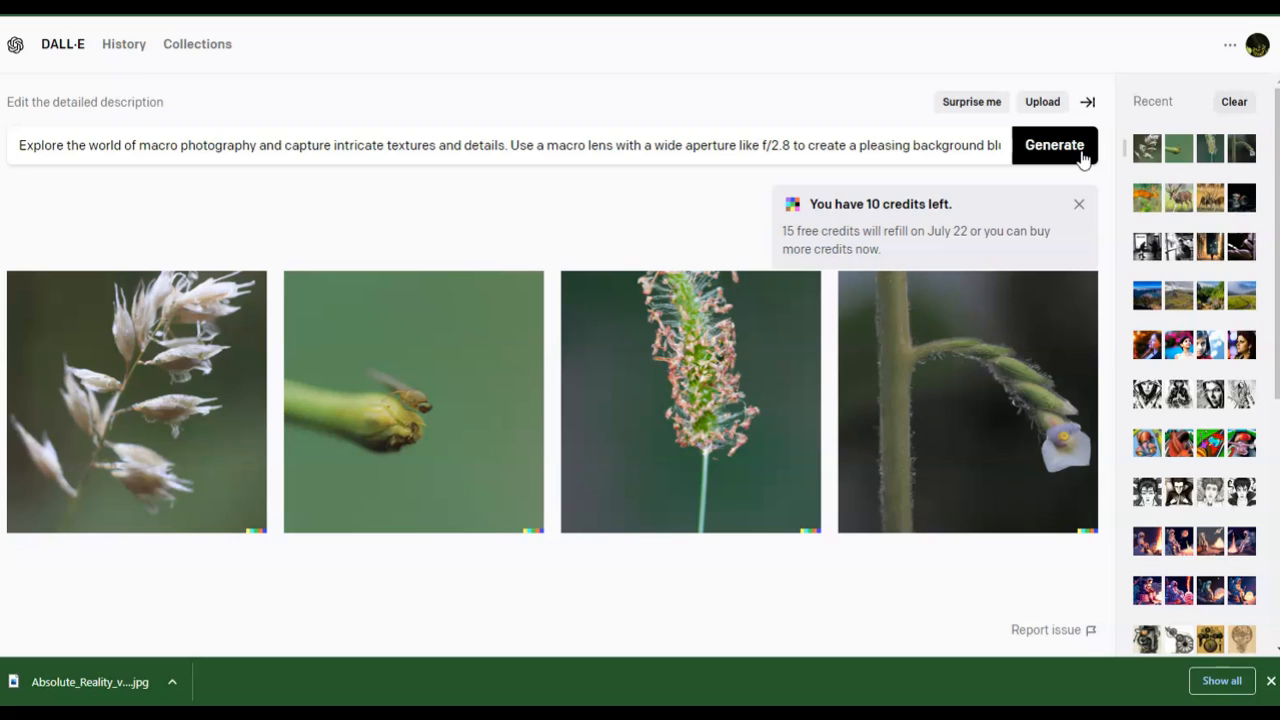
# - Dismiss the credits notice, open the macro images full size, page through all four, and return to the results
pyautogui.click(1079, 204)
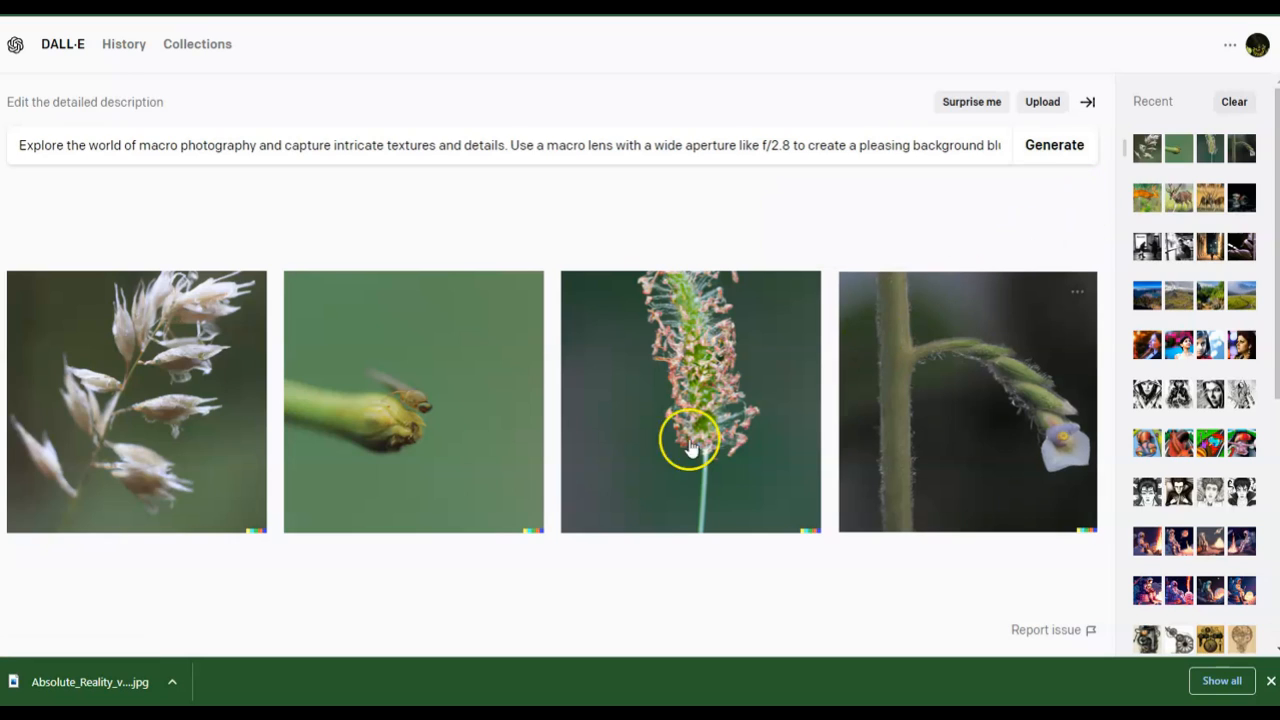
pyautogui.click(194, 340)
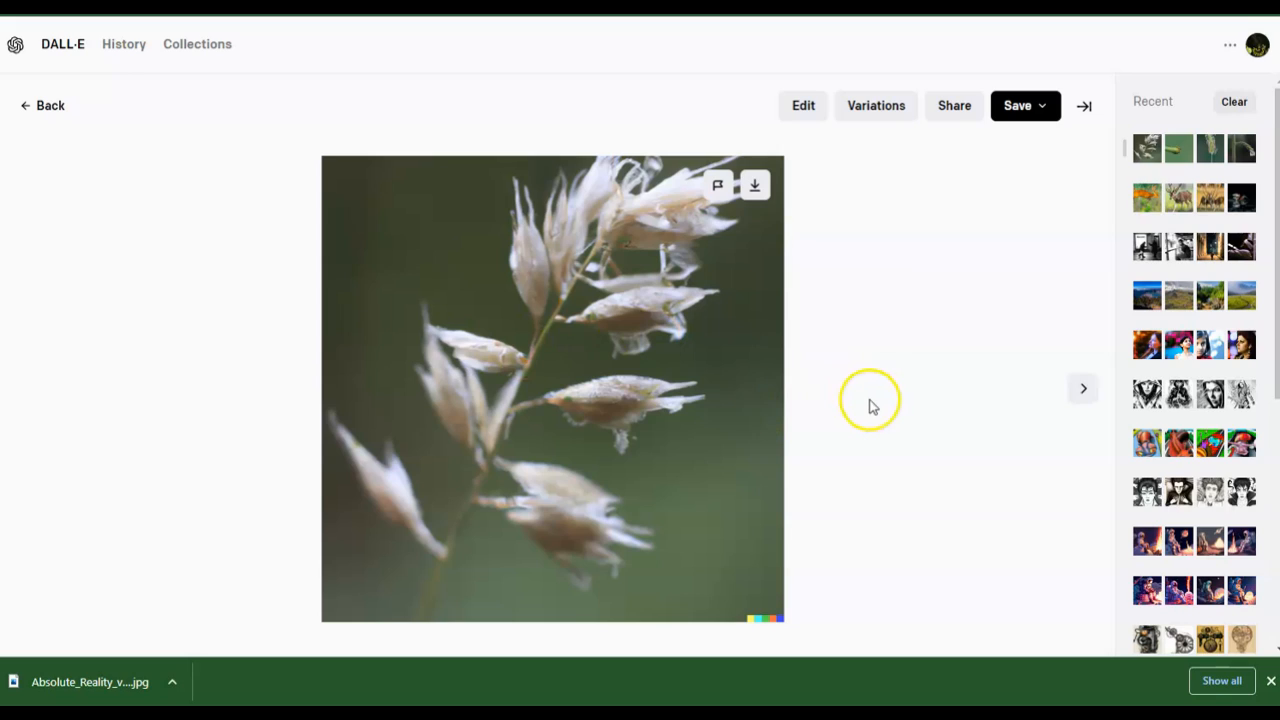
pyautogui.click(1082, 393)
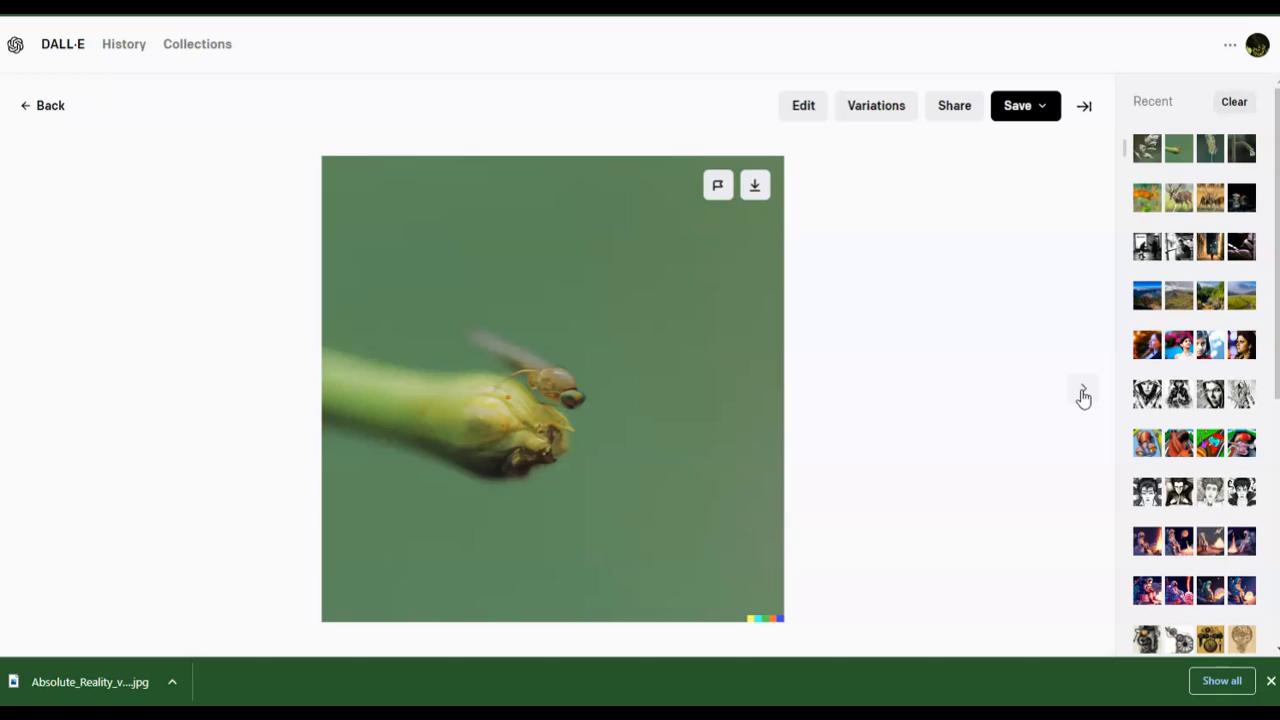
pyautogui.click(1083, 394)
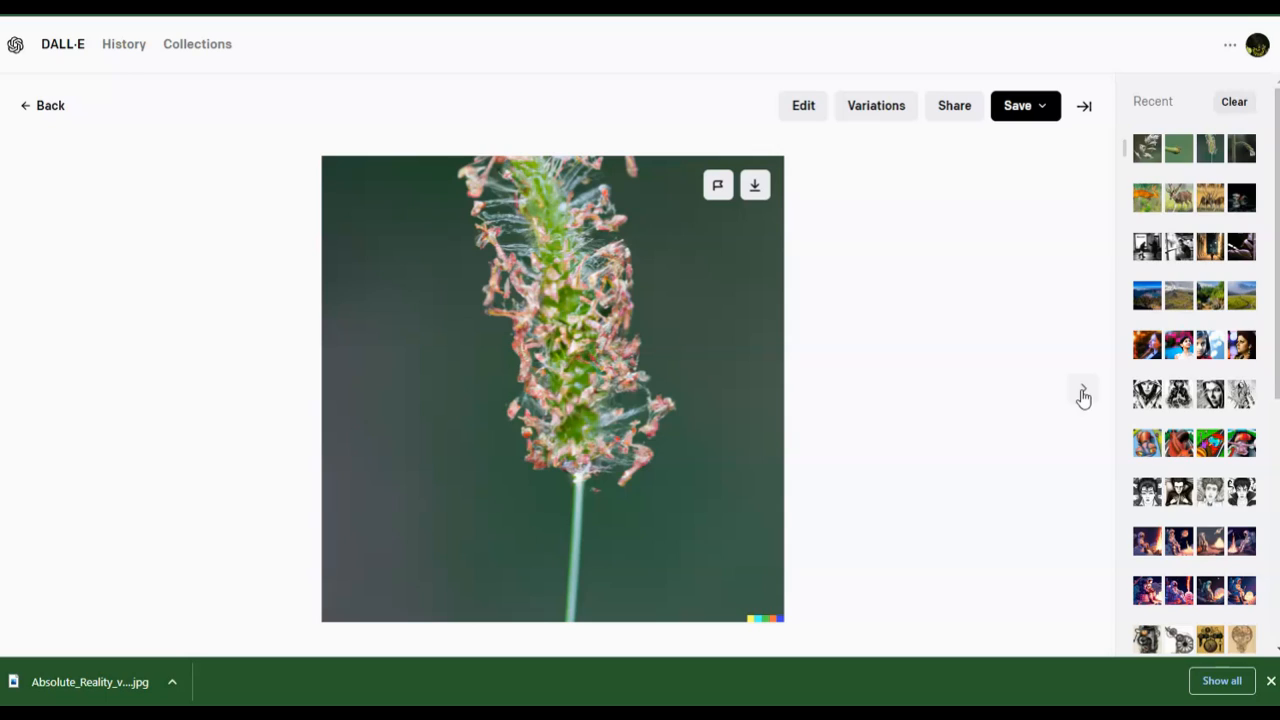
pyautogui.click(1083, 394)
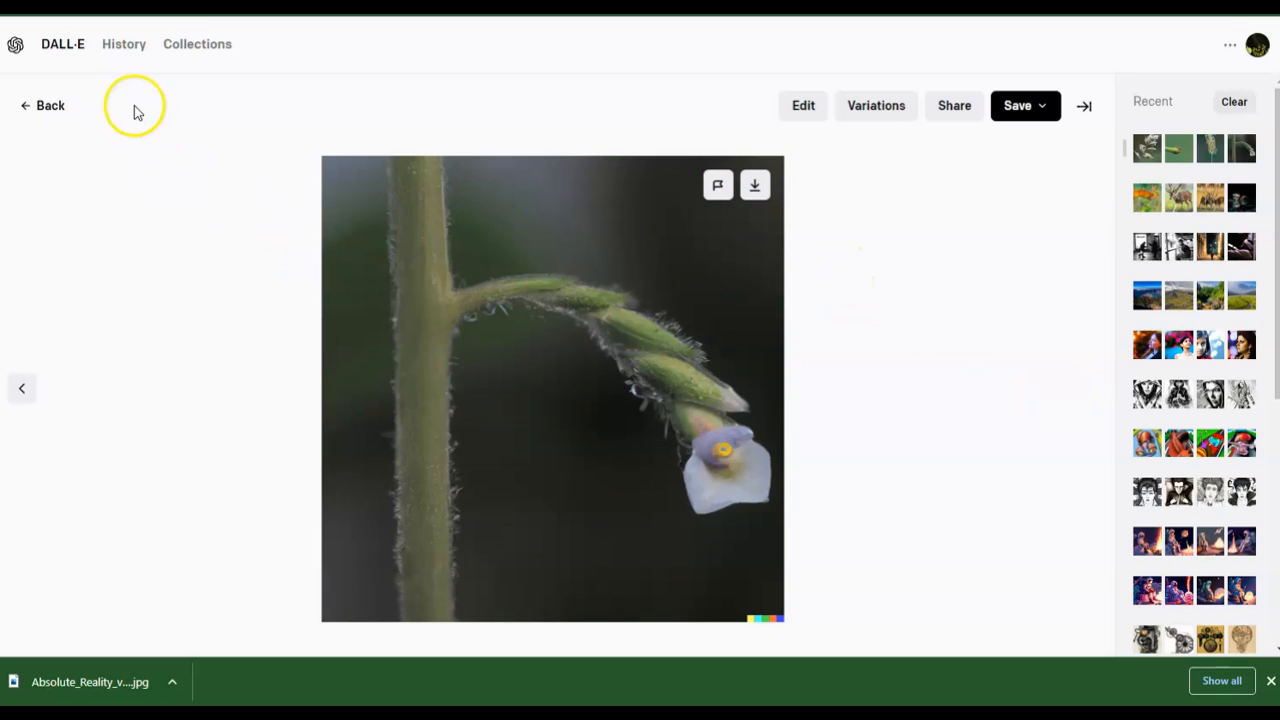
pyautogui.click(38, 107)
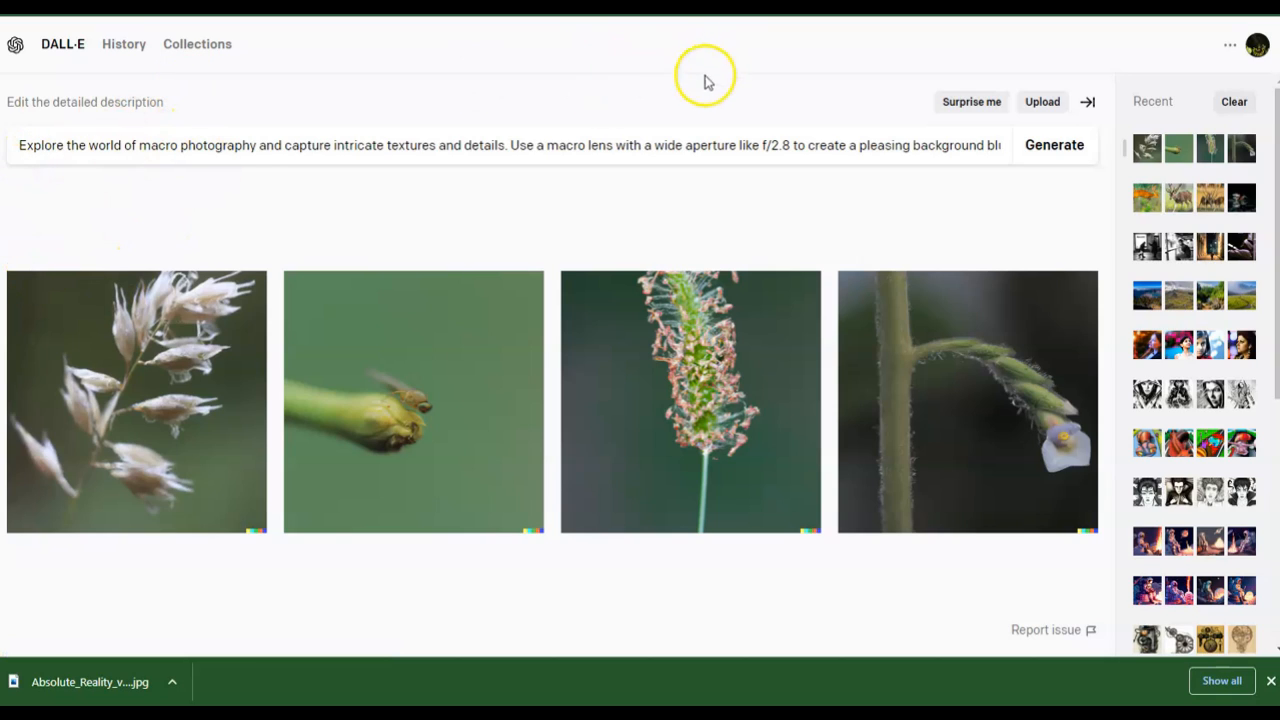
# - Replace the description with the first part of the astrophotography prompt from Notepad, delete the trailing word, and generate images
pyautogui.hotkey('alt', 'Tab')
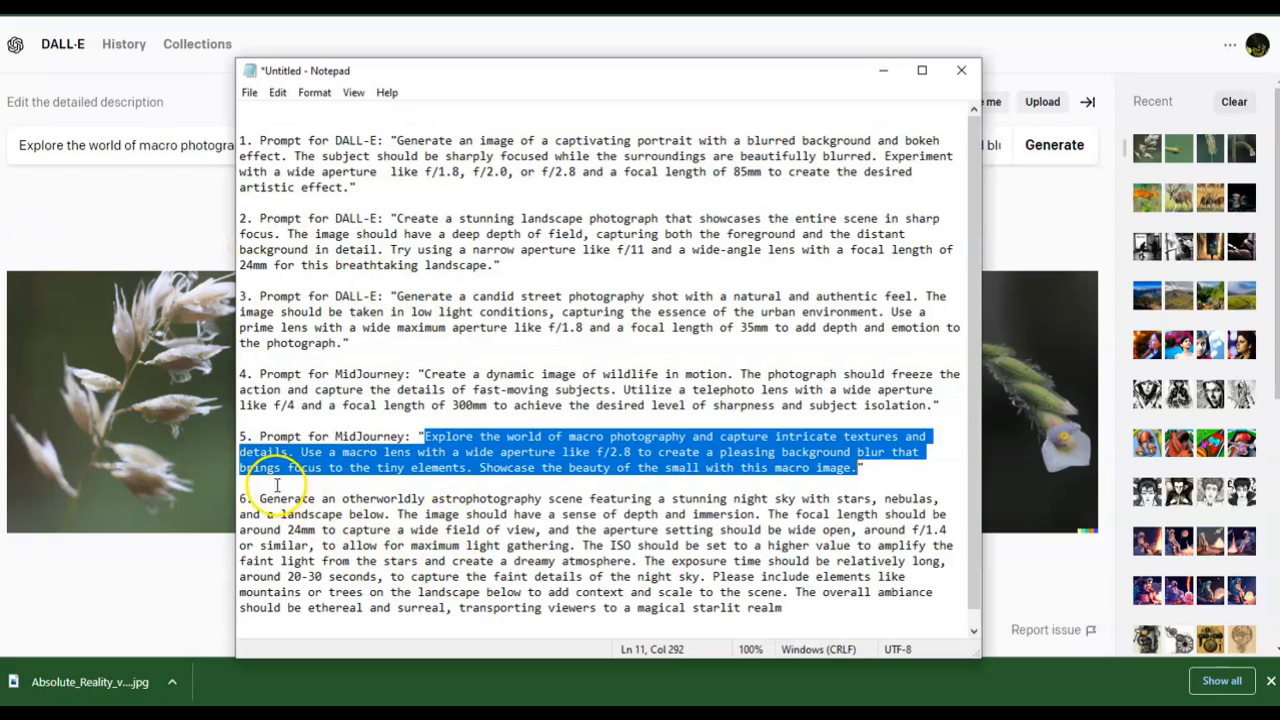
pyautogui.moveTo(257, 498); pyautogui.dragTo(637, 561)
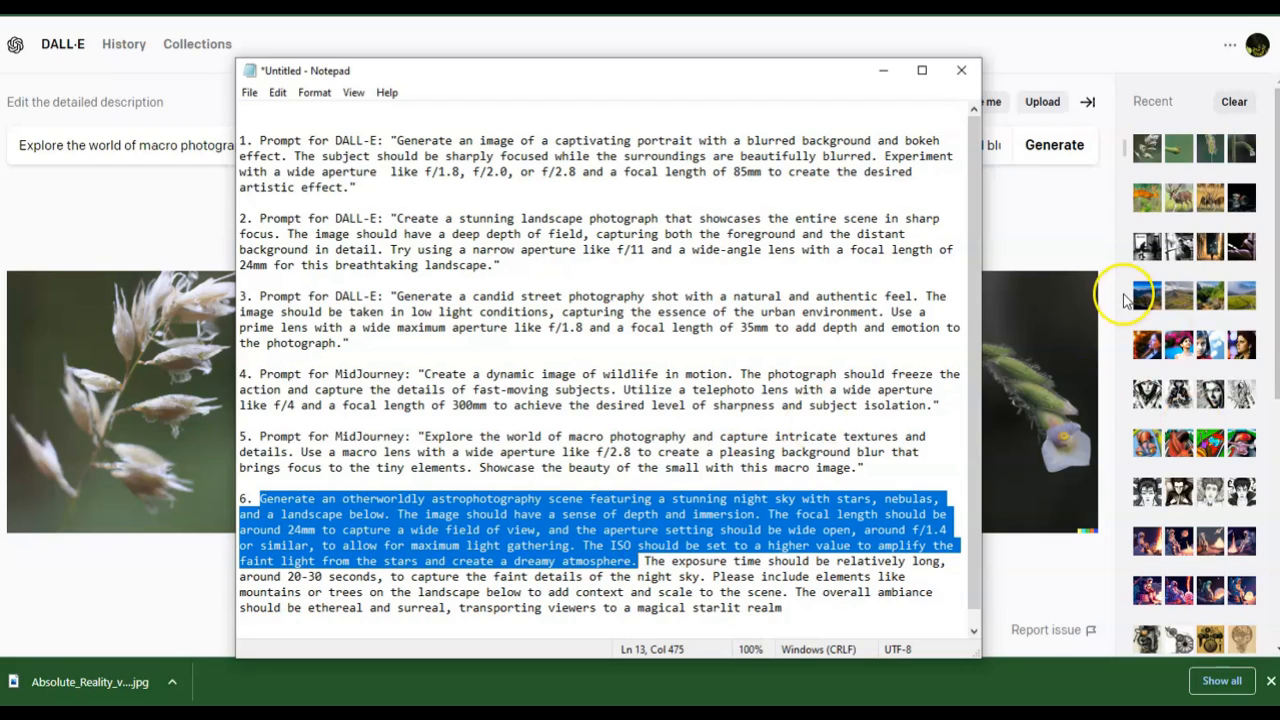
pyautogui.click(1066, 231)
pyautogui.hotkey('ctrl', 'a')
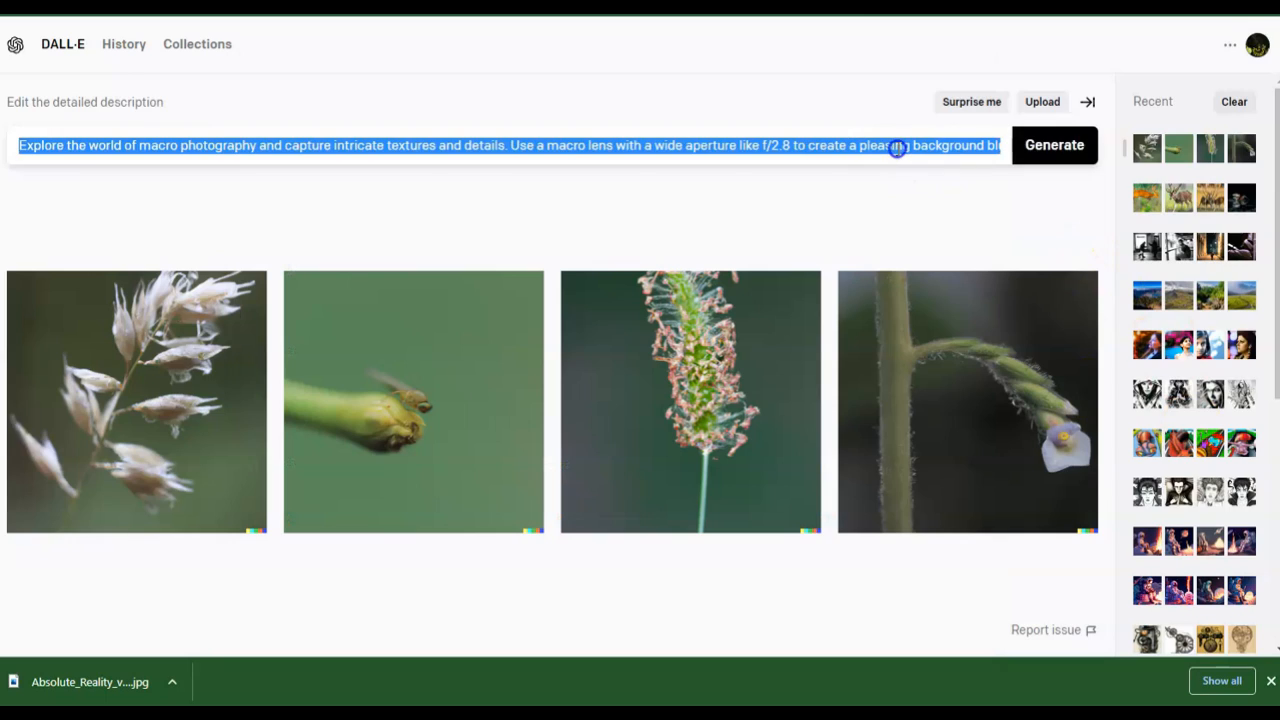
pyautogui.hotkey('ctrl', 'v')
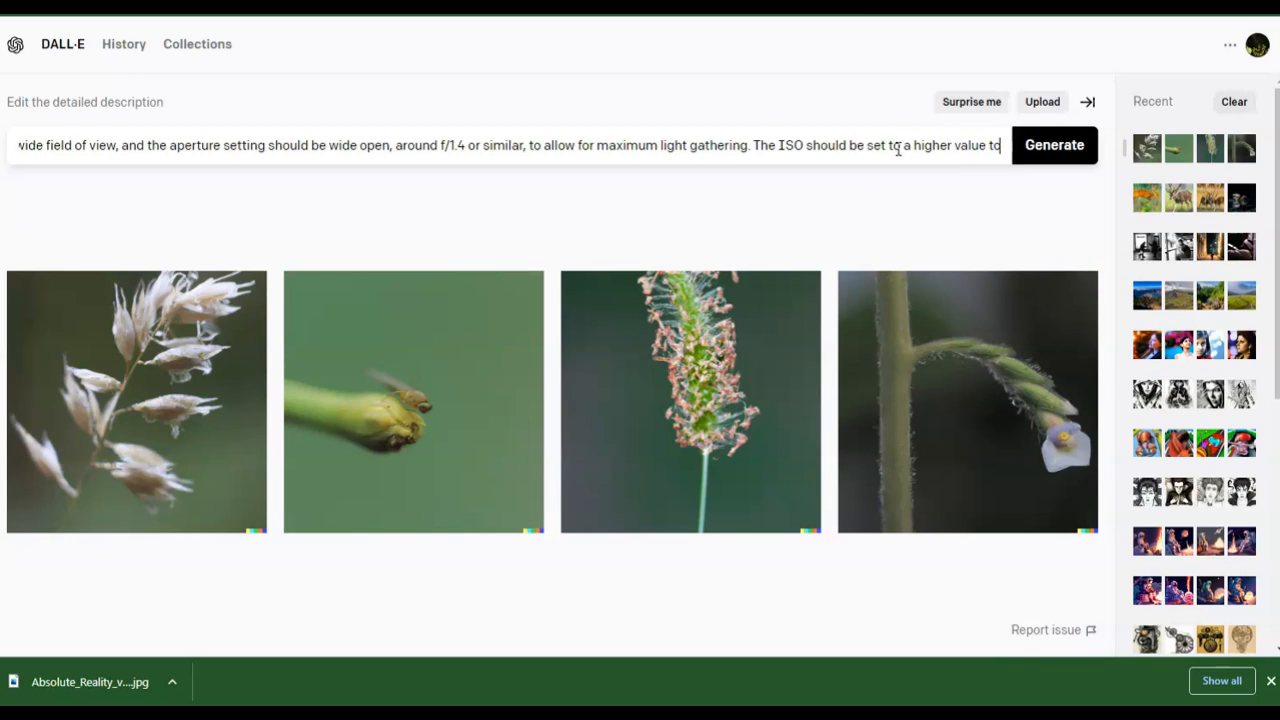
pyautogui.press('BackSpace')
pyautogui.press('BackSpace')
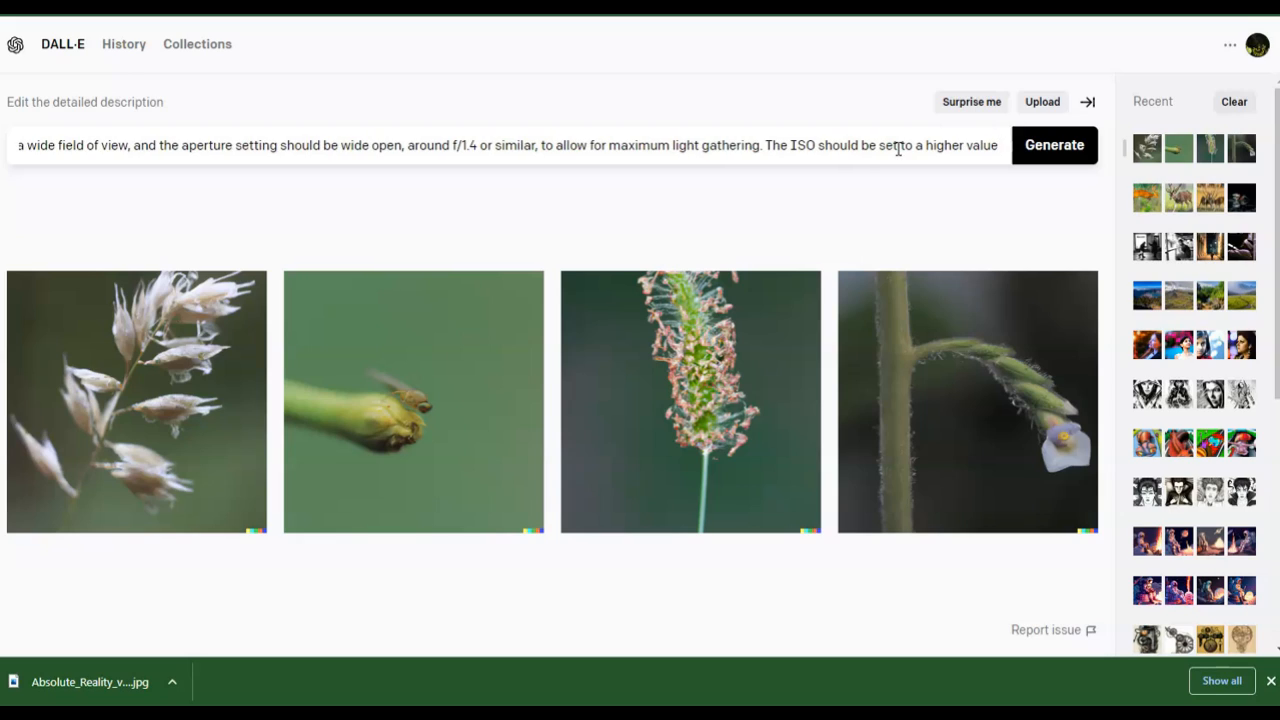
pyautogui.click(1041, 162)
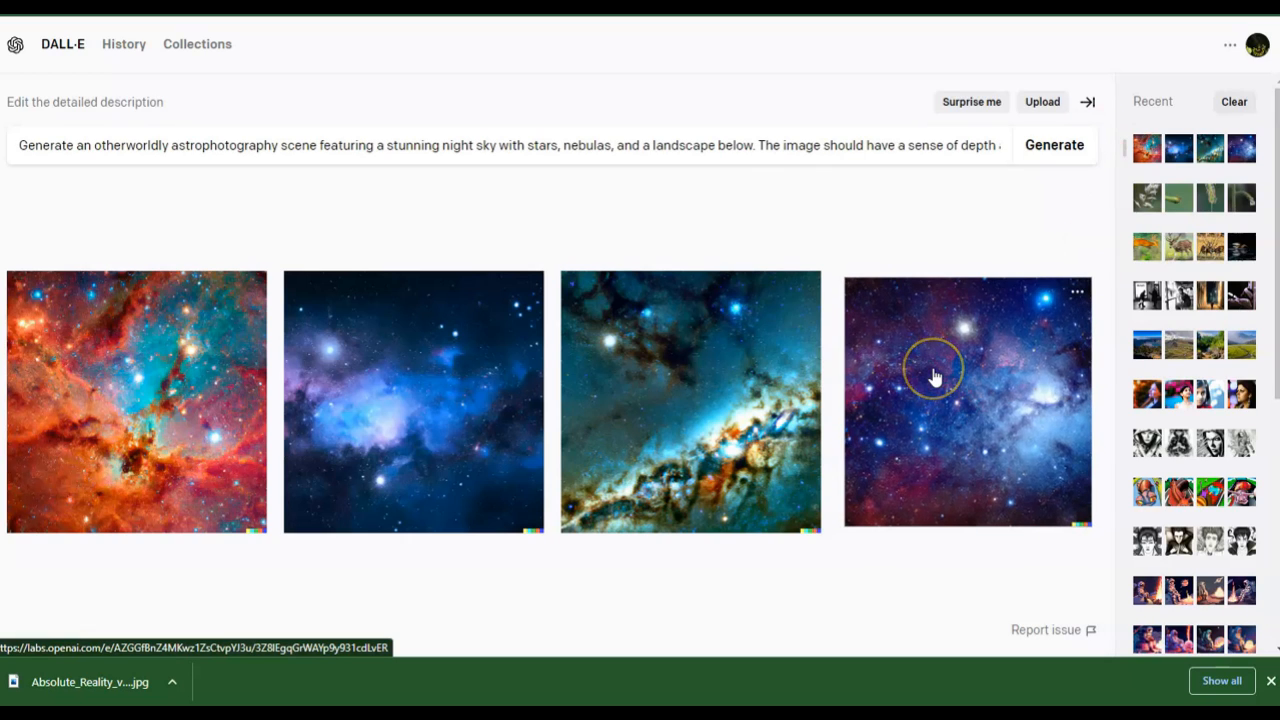
# - Open the generated astrophotography images full size, page through all four, and return to the results
pyautogui.click(200, 370)
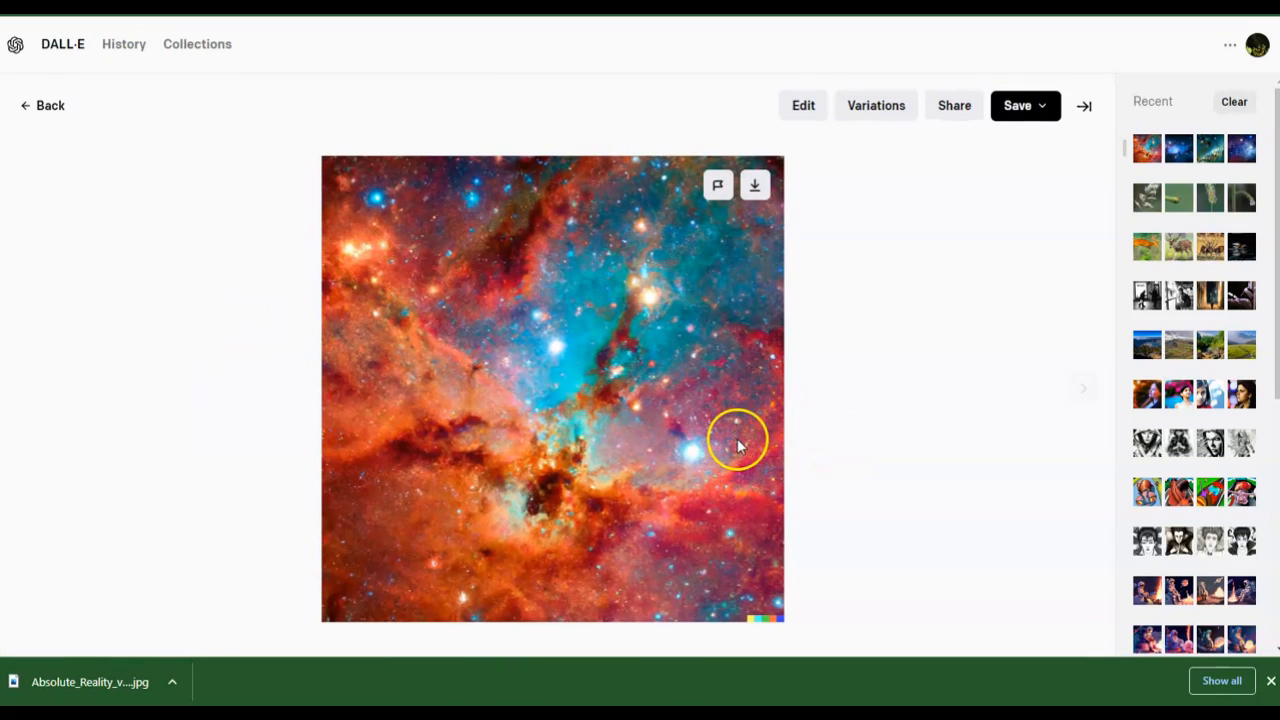
pyautogui.click(1090, 390)
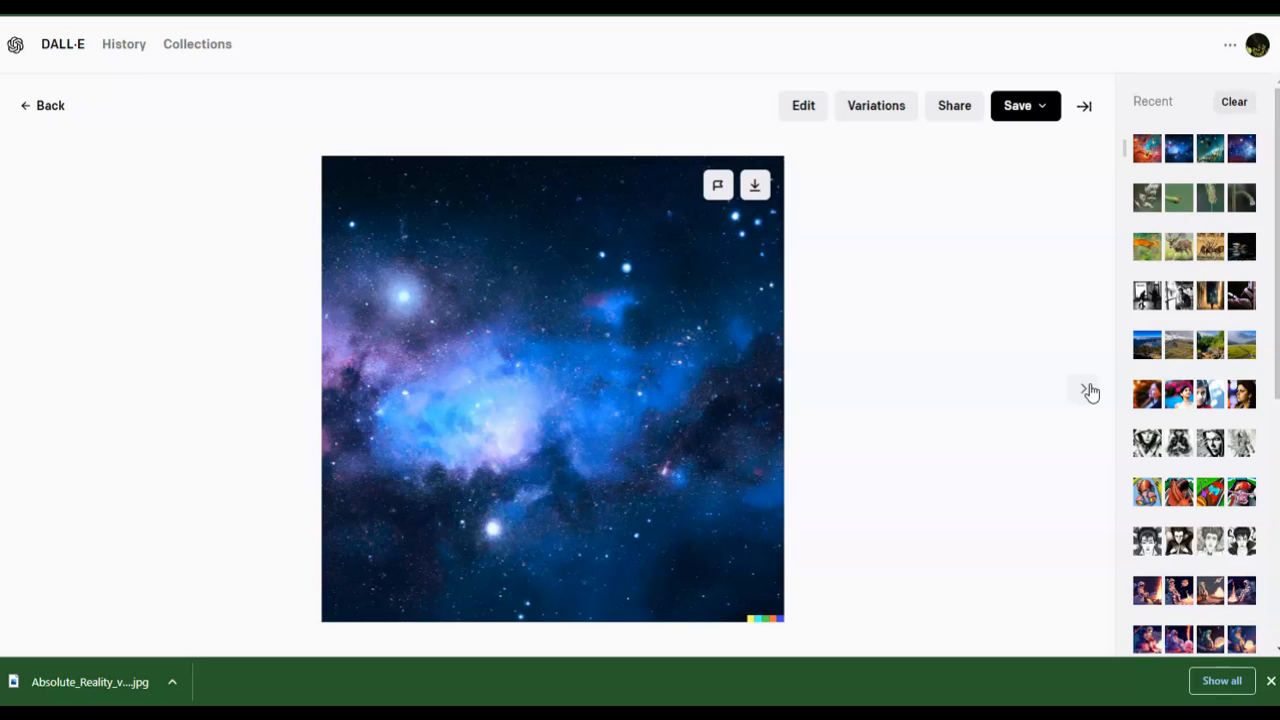
pyautogui.click(1088, 390)
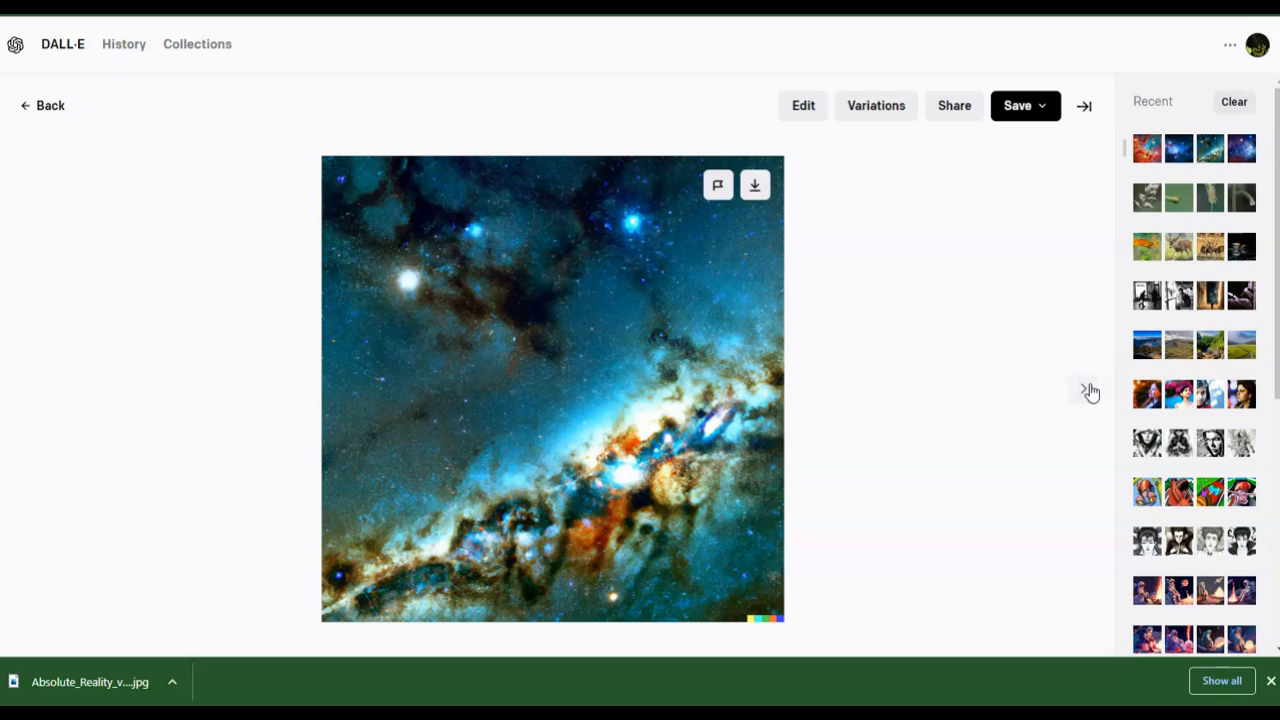
pyautogui.click(1088, 390)
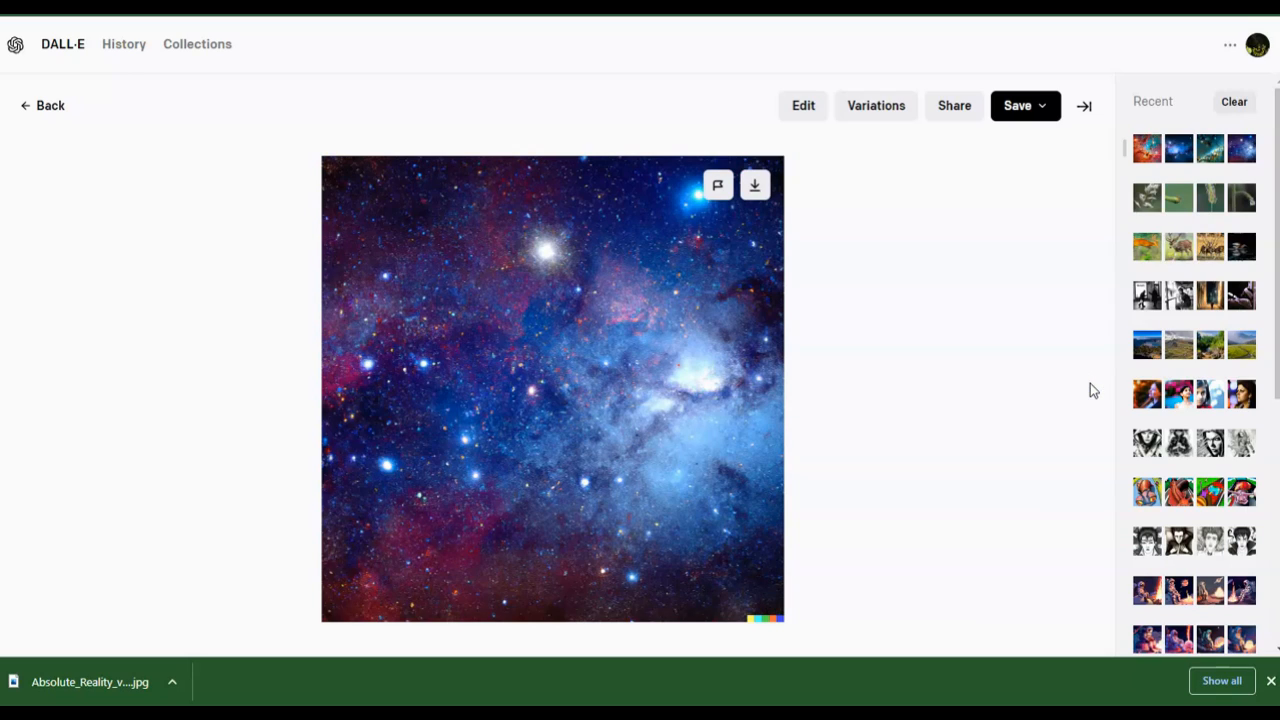
pyautogui.click(44, 112)
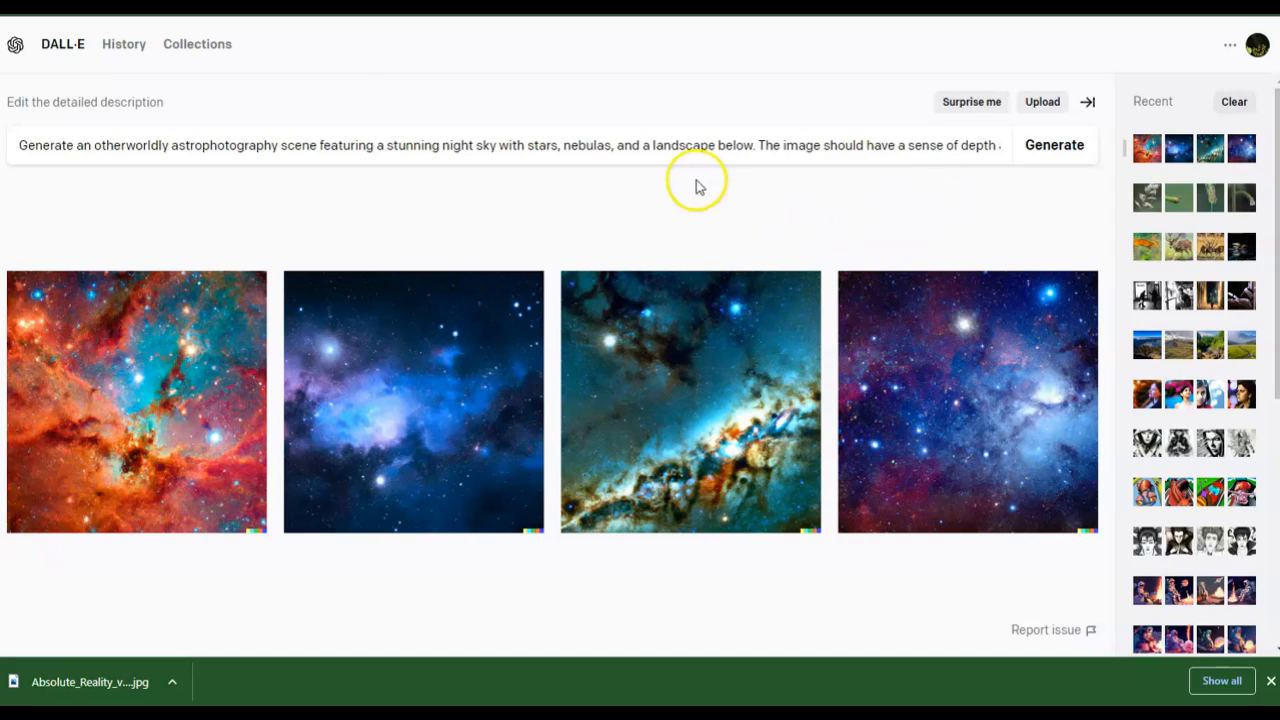
pyautogui.click(193, 104)
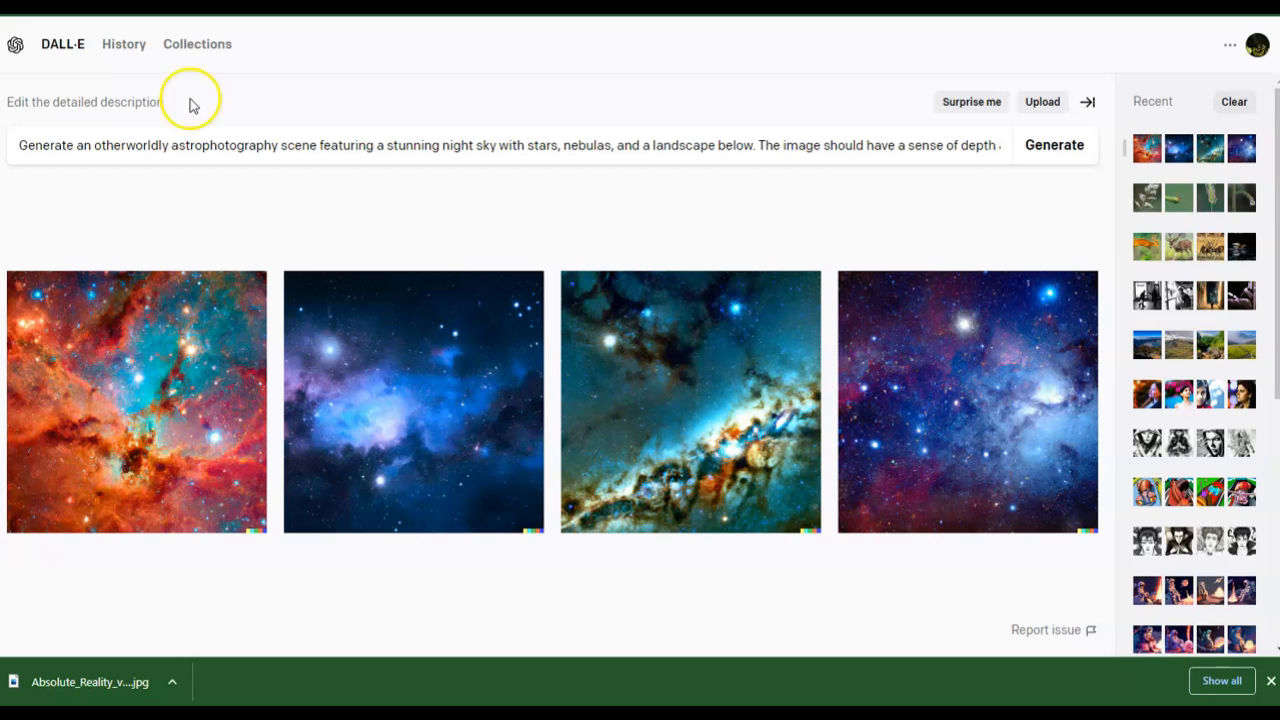